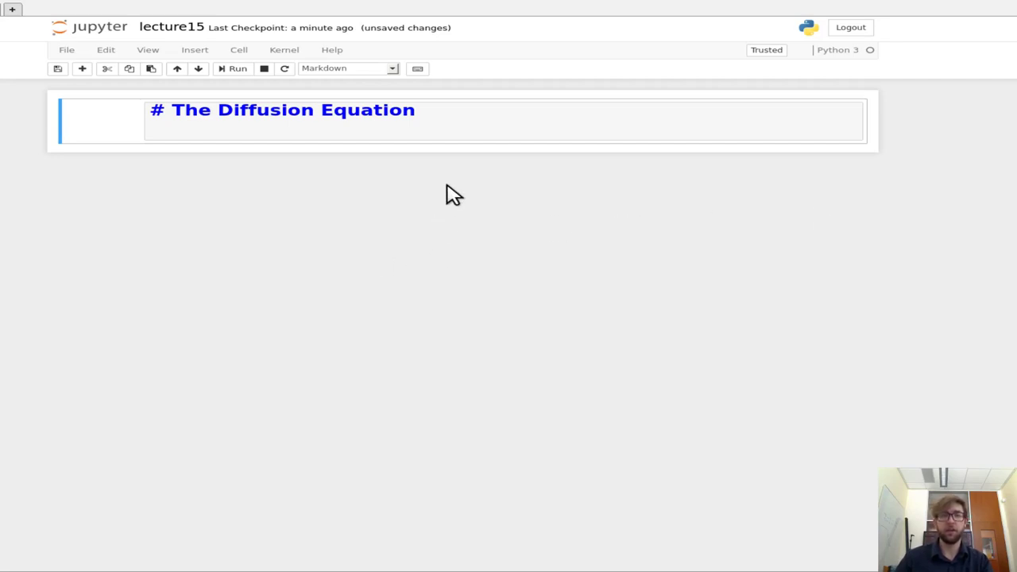
Render the Markdown heading cell "# The Diffusion Equation" and continue in a new cell below it.
key(Return)
key(BackSpace)
key(shift+Return)
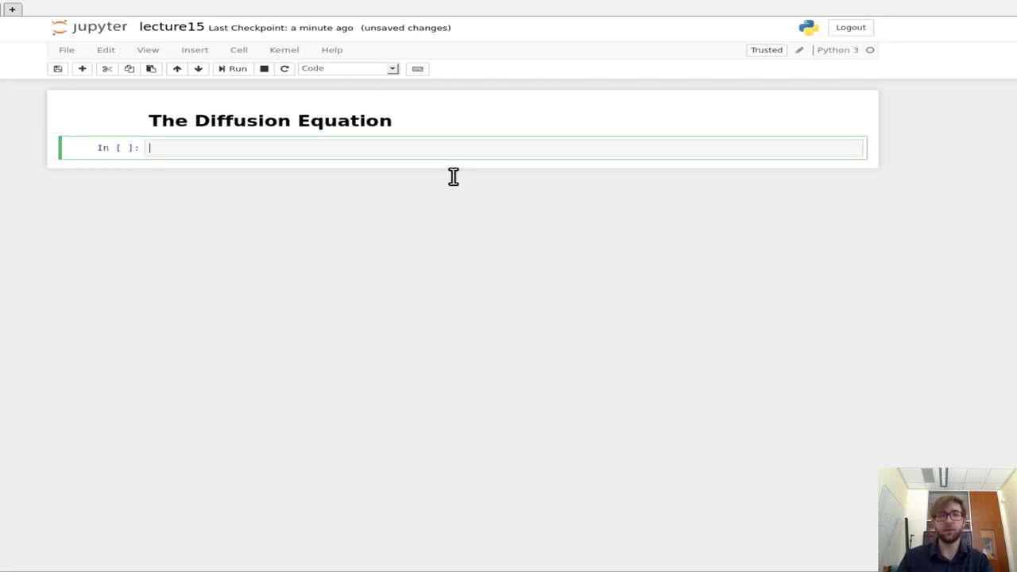
Convert the new cell to Markdown and enter "From Fick's Law, " followed by an empty pair of inline math delimiters.
key(Escape)
key(m)
key(Return)
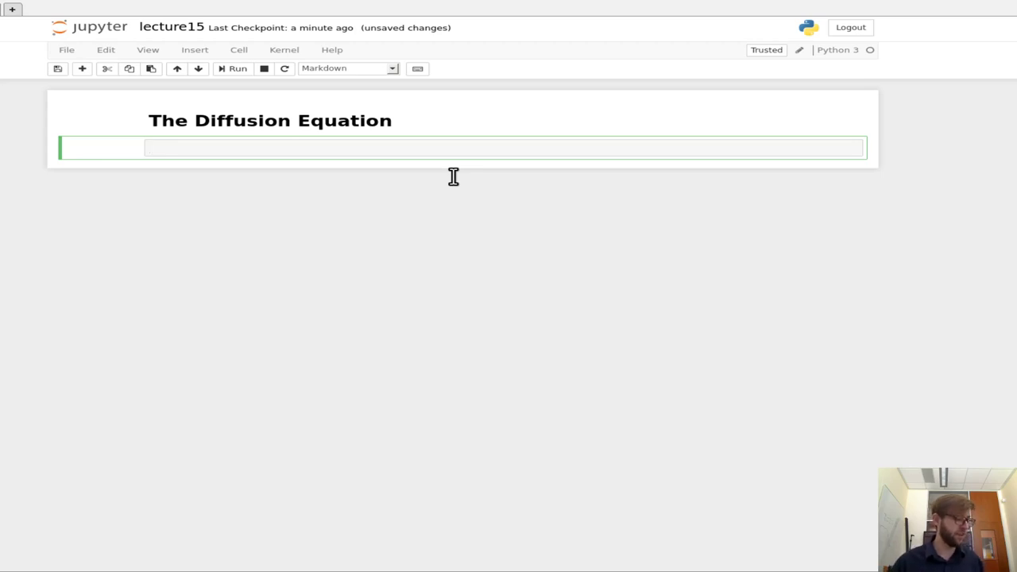
text(From )
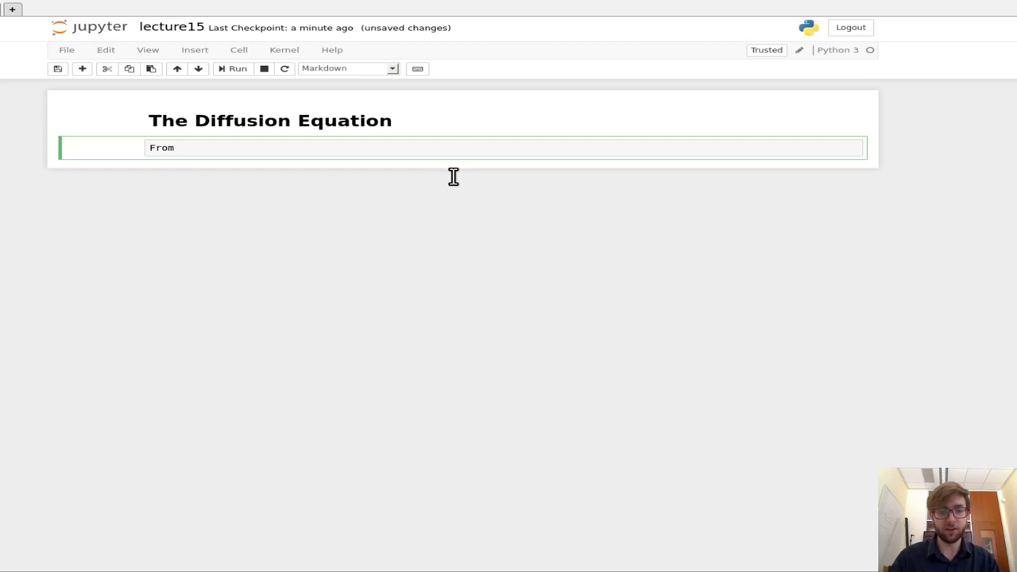
text(Fick's )
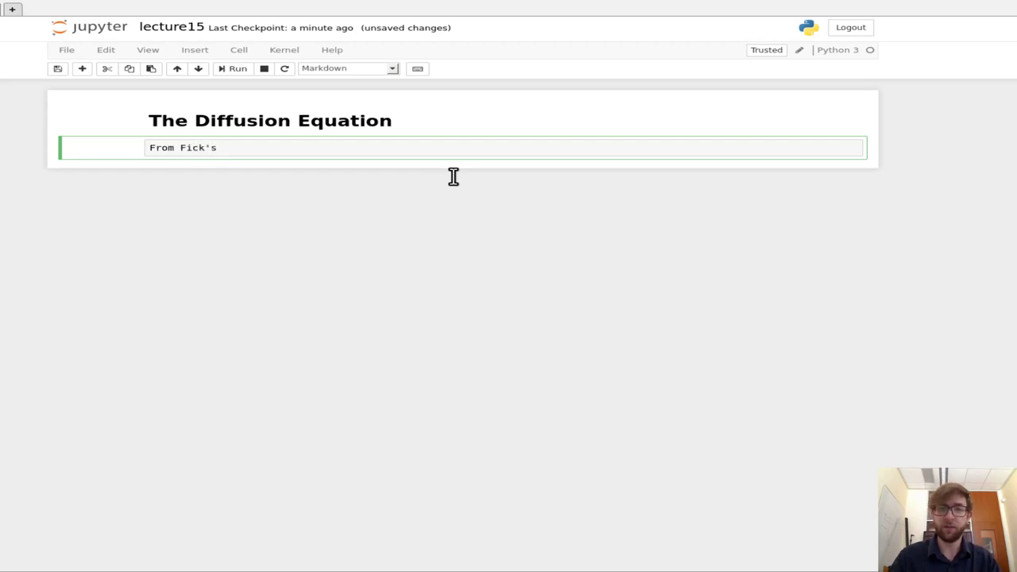
text(Law, $$)
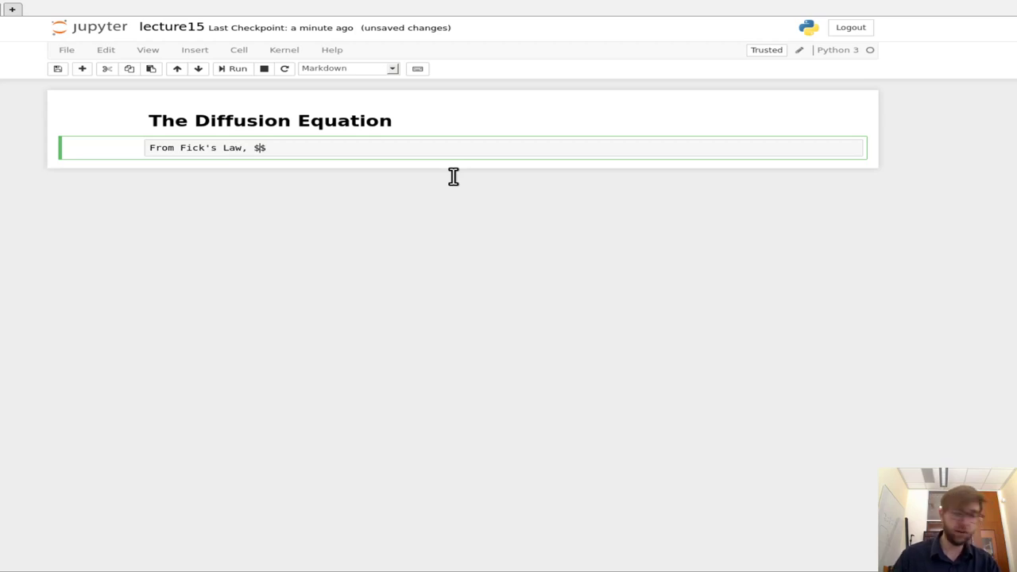
Write Fick's law between the math delimiters as \vec{J} = -D \nabla \phi and render the cell with a new one below.
text(\)
text(vec{)
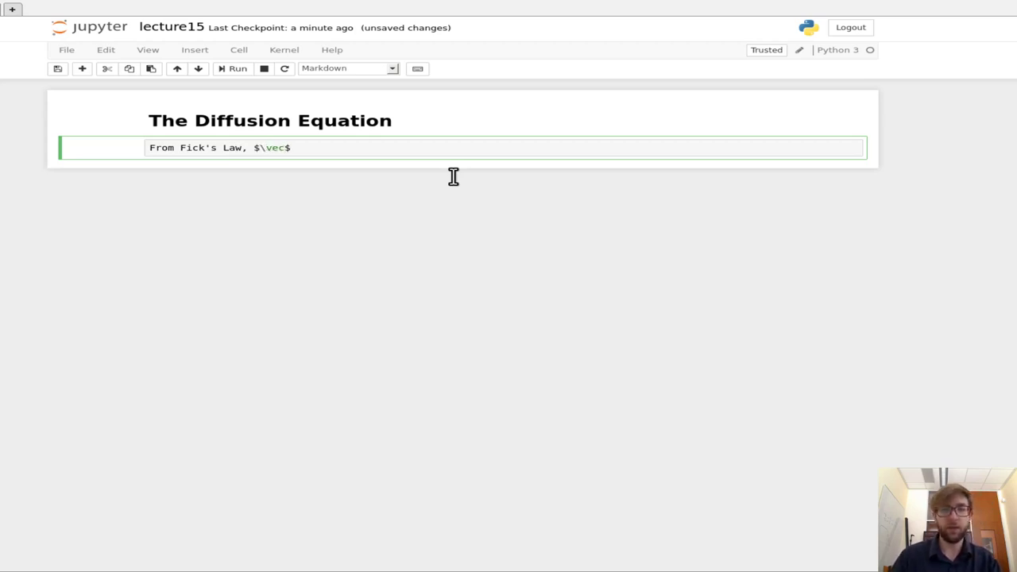
text(J} = )
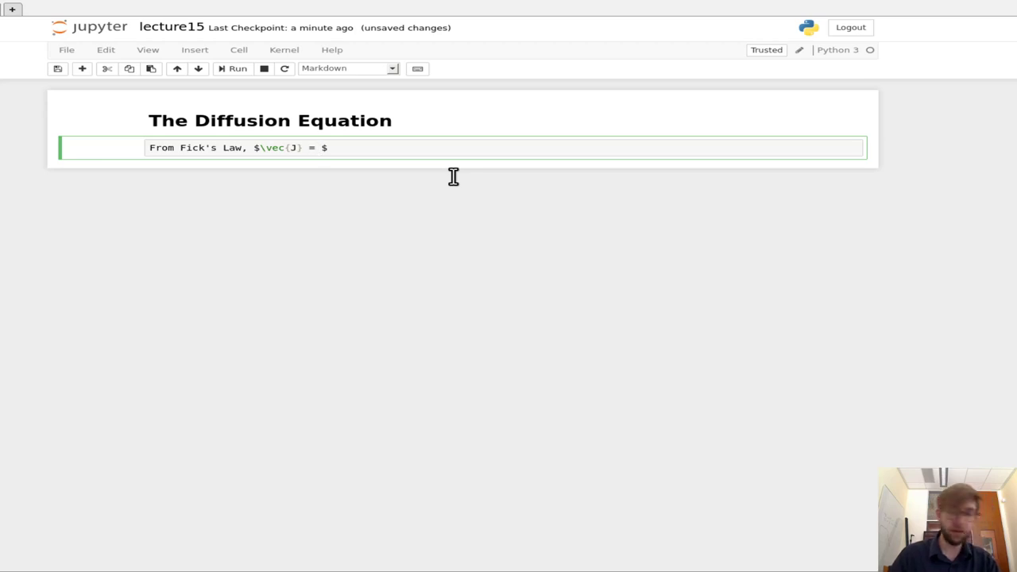
text(-)
key(BackSpace)
text(D )
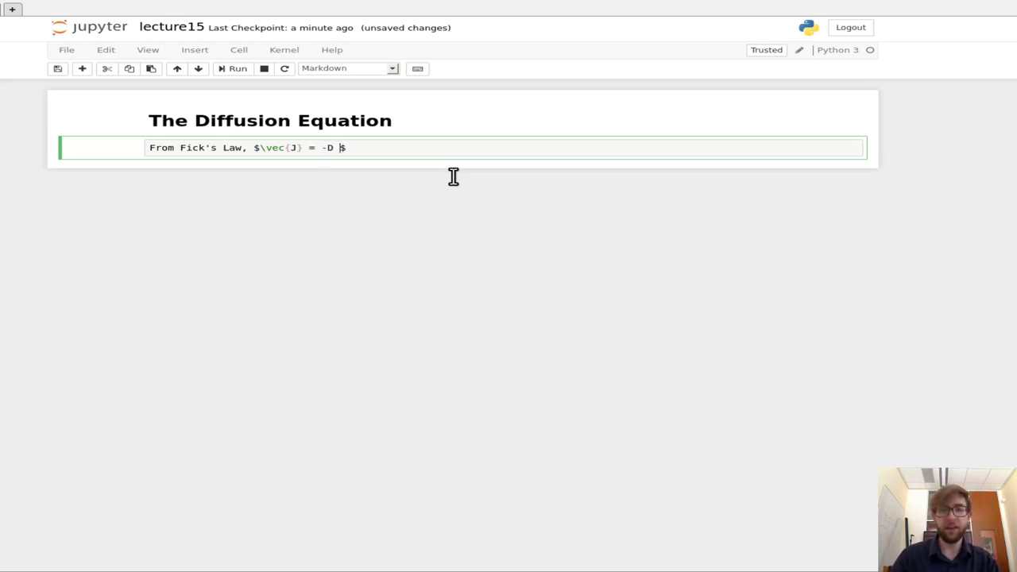
text(\)
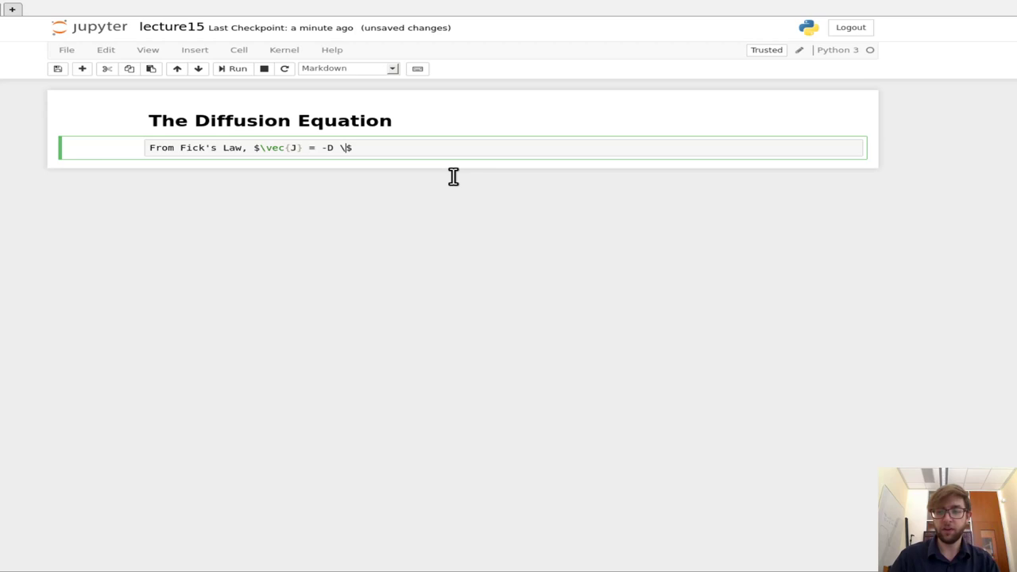
text(na)
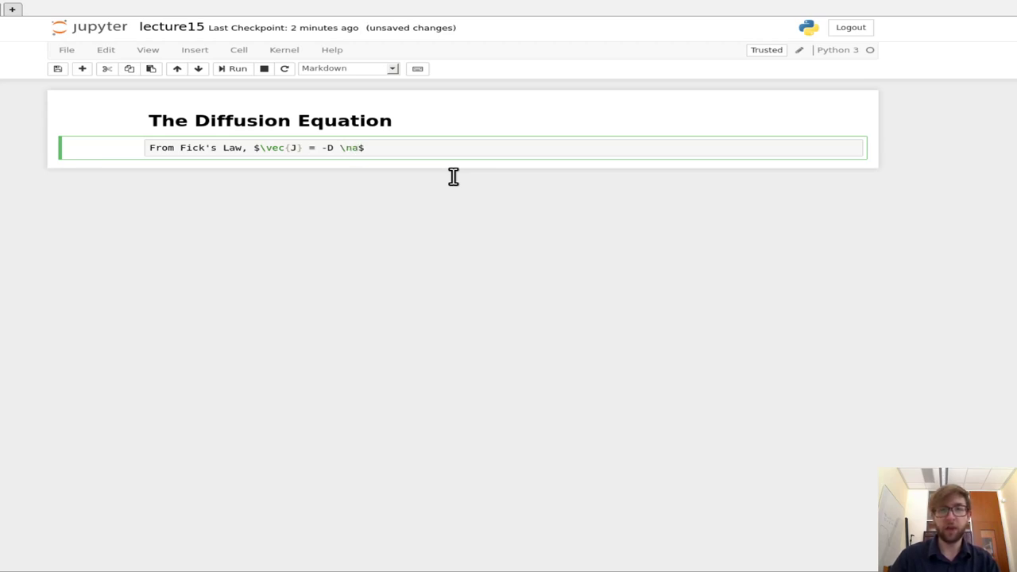
text(bla )
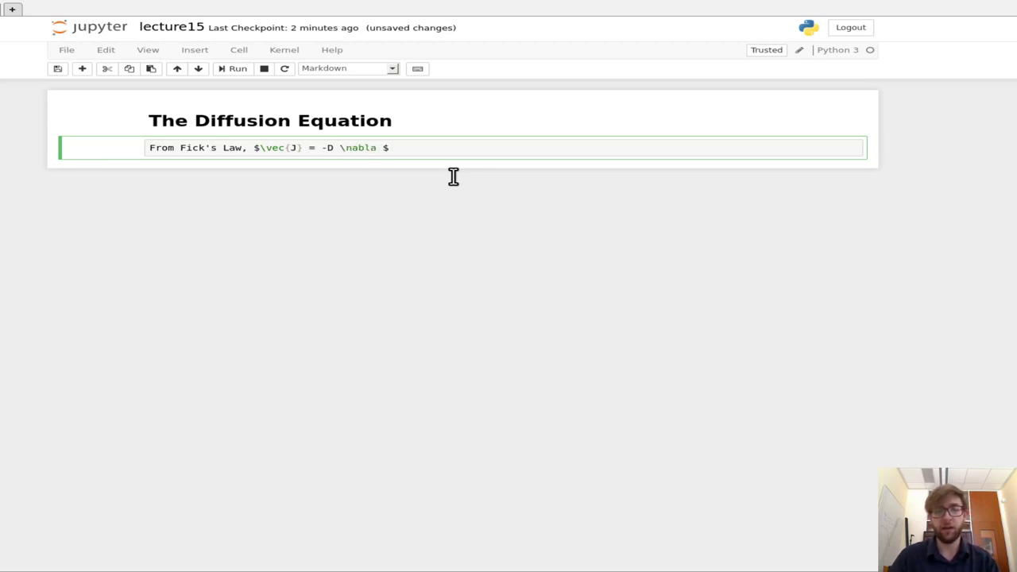
text(\phi)
key(alt+Return)
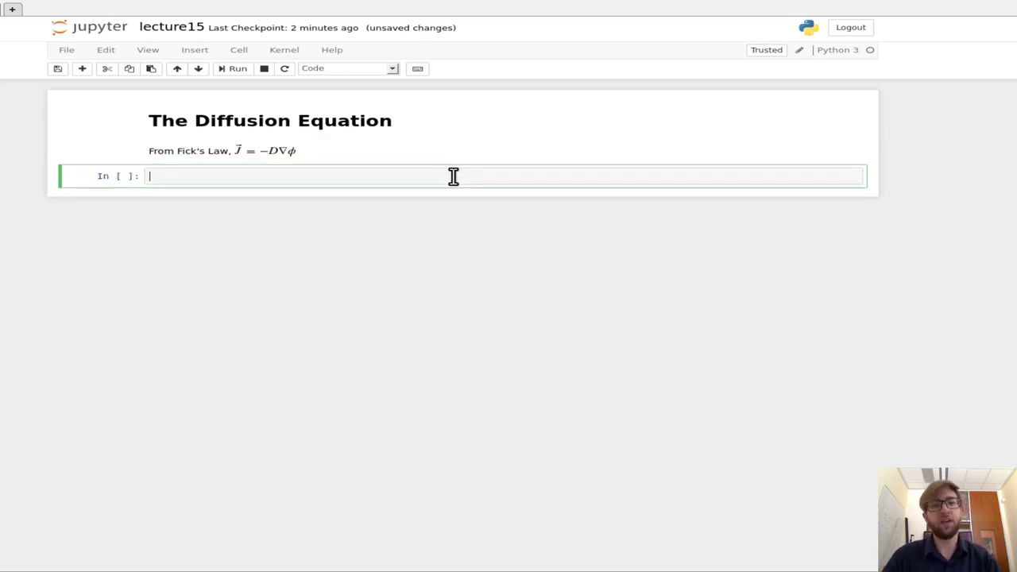
Make the new cell Markdown and start the inline balance equation with \frac{dn}{dt} = S -.
key(Escape)
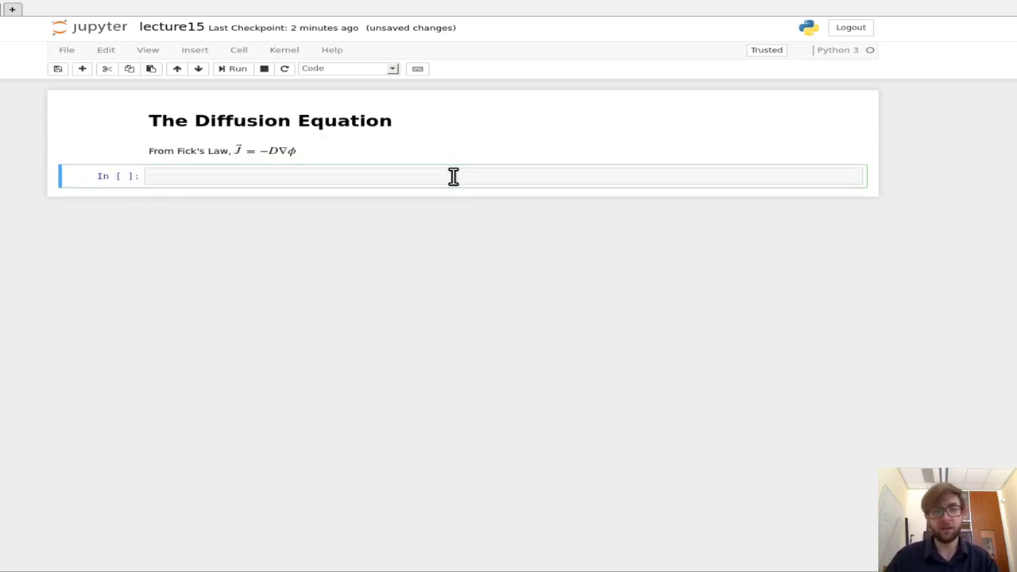
key(ctrl+s)
key(m)
key(Return)
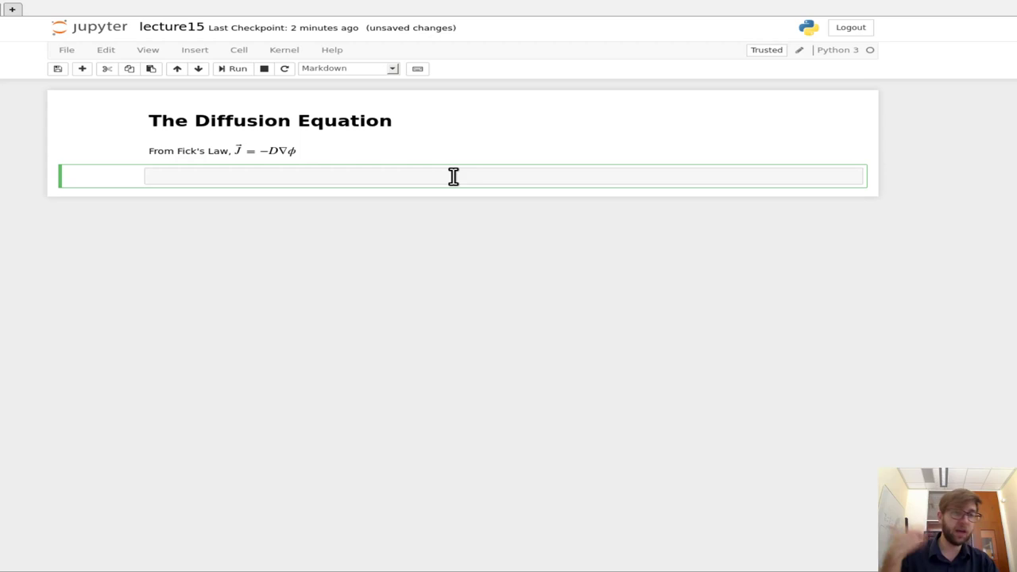
text($$)
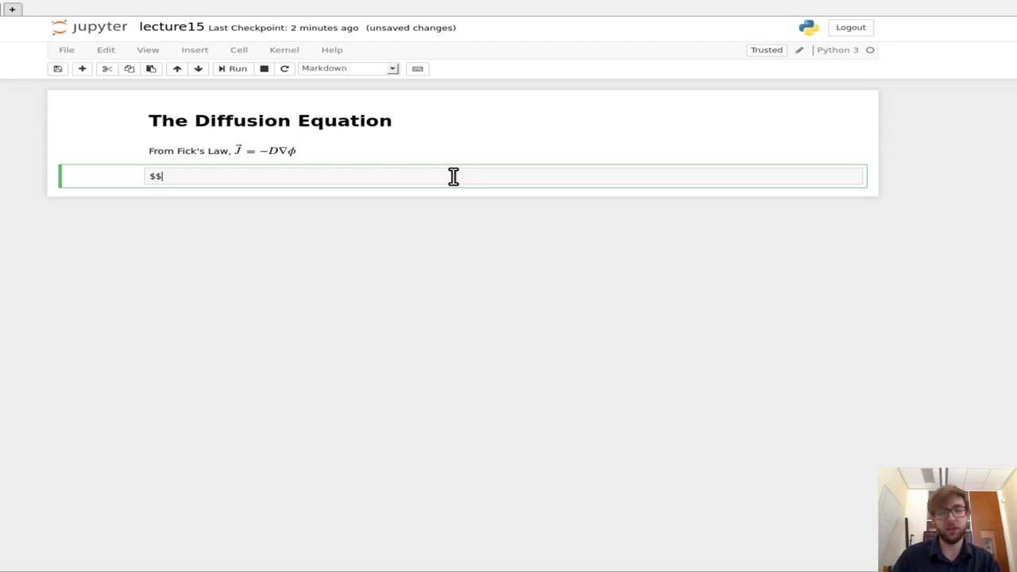
key(Left)
text(\)
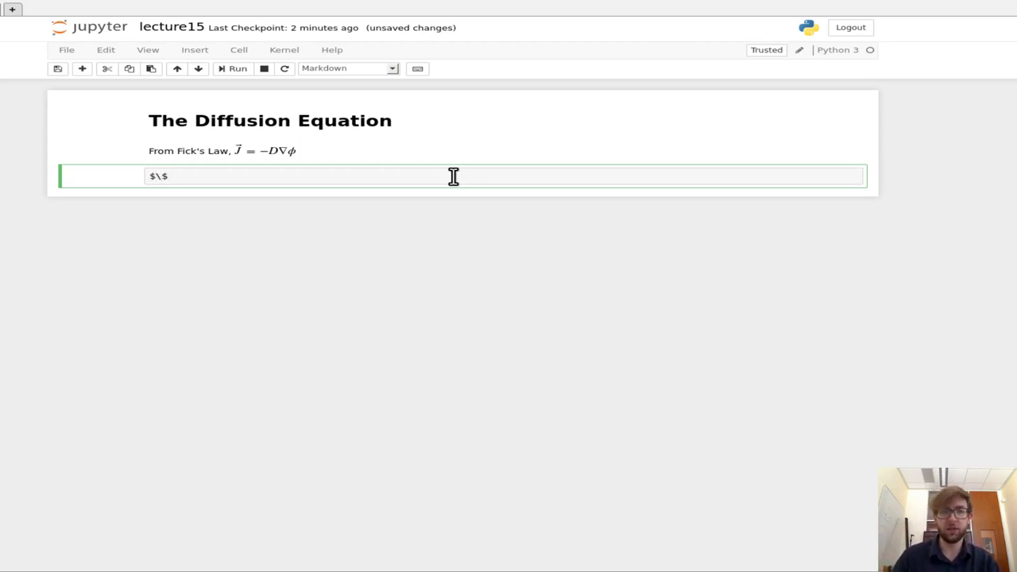
text(frac{dn)
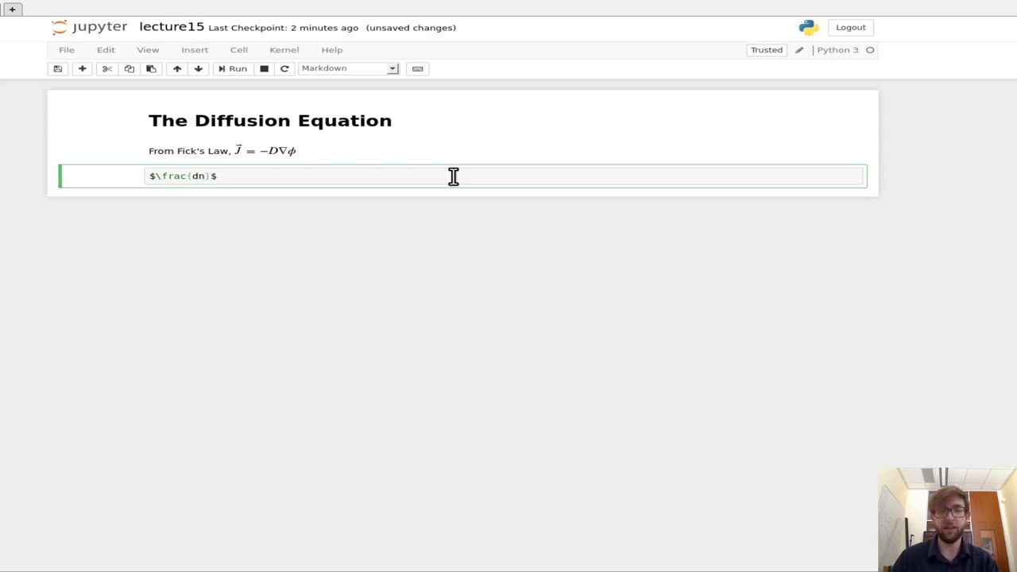
text(}{dt})
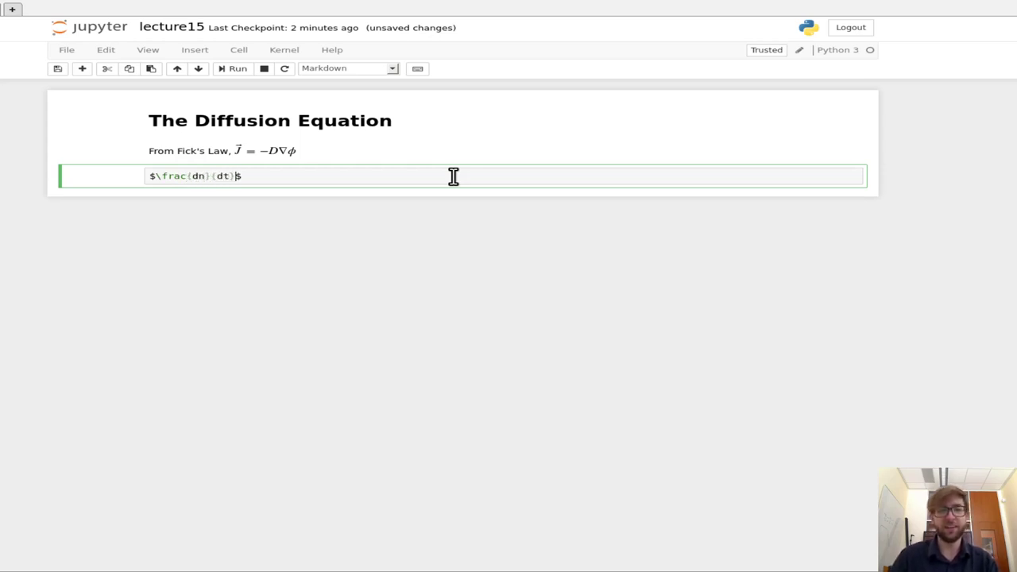
text( = )
text(S - )
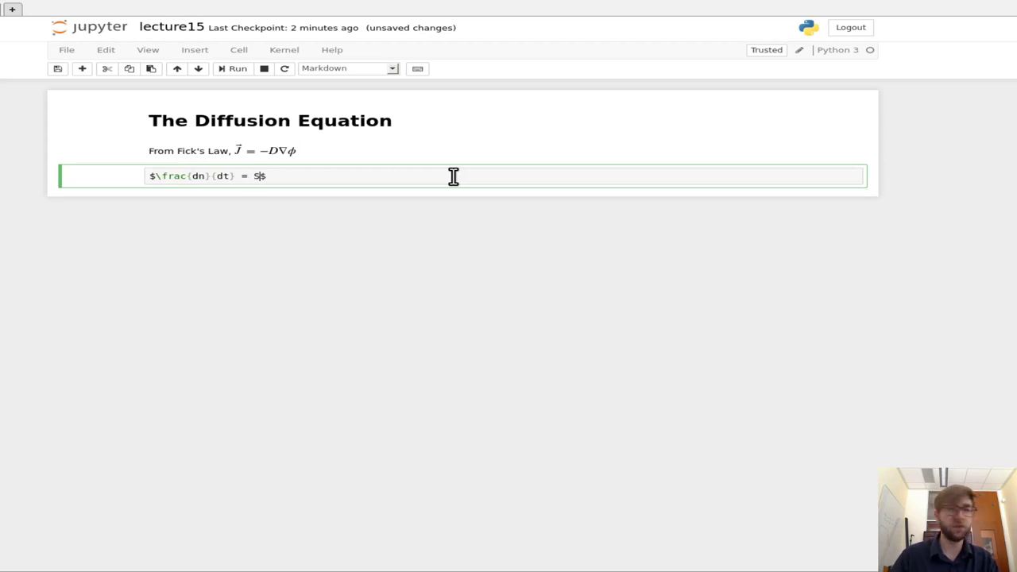
Add the absorption term \Sigma_a \phi after the source term in the balance equation.
text(\)
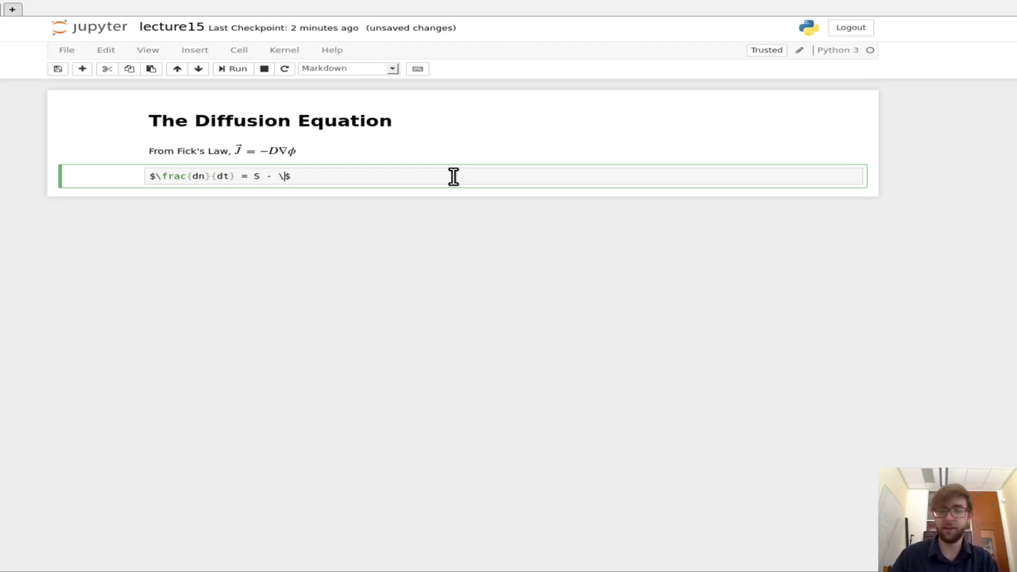
text(Simg)
key(BackSpace)
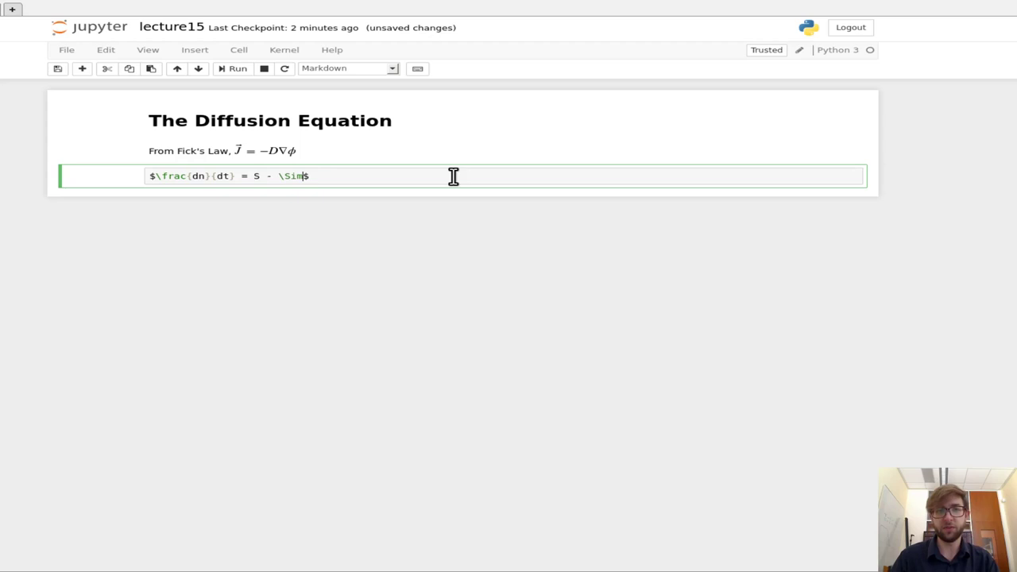
text(gma)
key(BackSpace)
key(BackSpace)
key(BackSpace)
key(BackSpace)
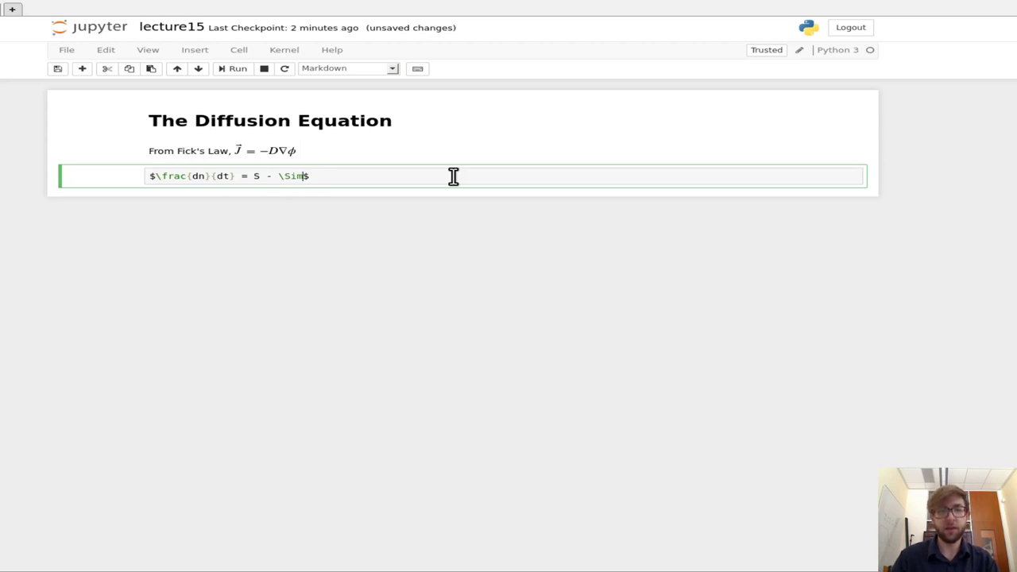
text(gma)
text(_a )
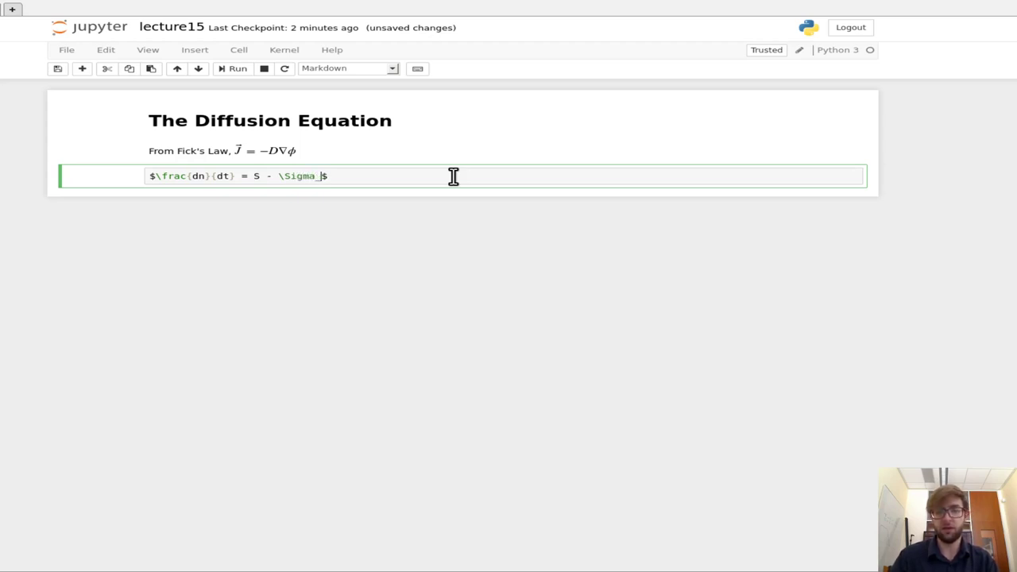
text(\phi )
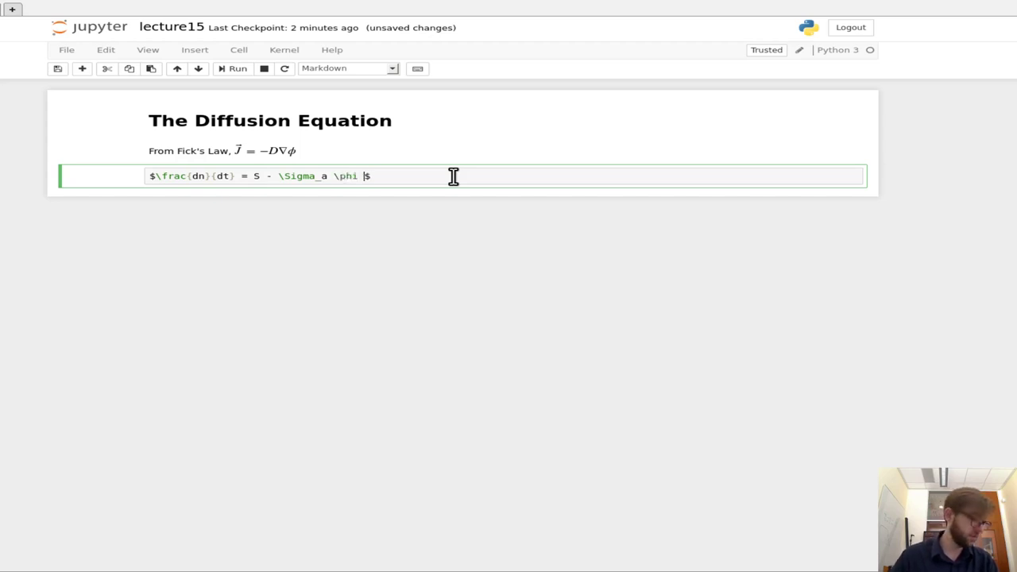
Complete the balance equation with the leakage term - \nabla\cdot \vec{J}.
text(- \)
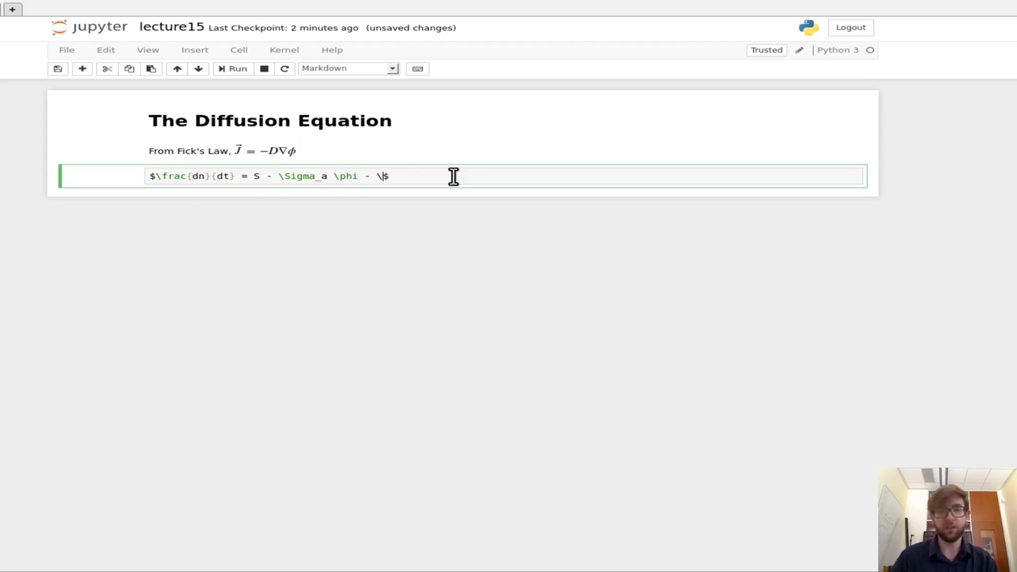
text(nabla)
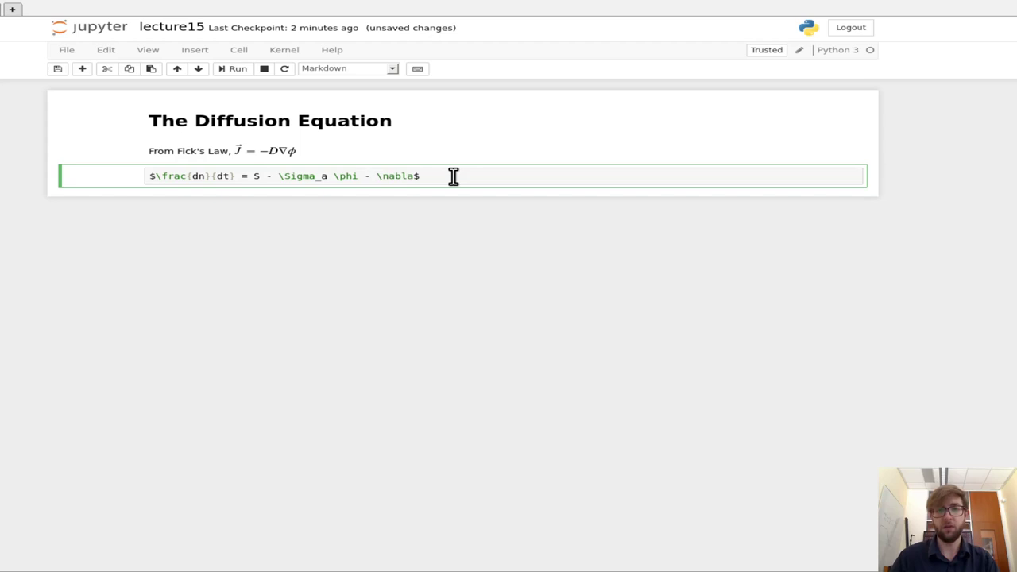
text(\cdot)
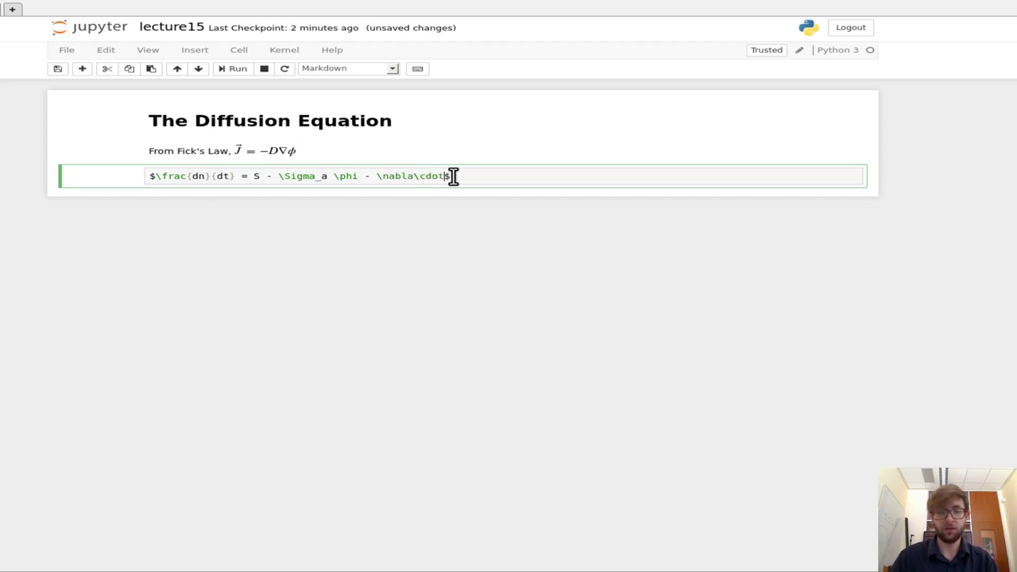
text( \)
text(vec{}J)
key(Right)
key(Right)
Copy the whole balance equation, render its cell, and paste the copy into a new Markdown cell below.
key(ctrl+a)
key(ctrl+c)
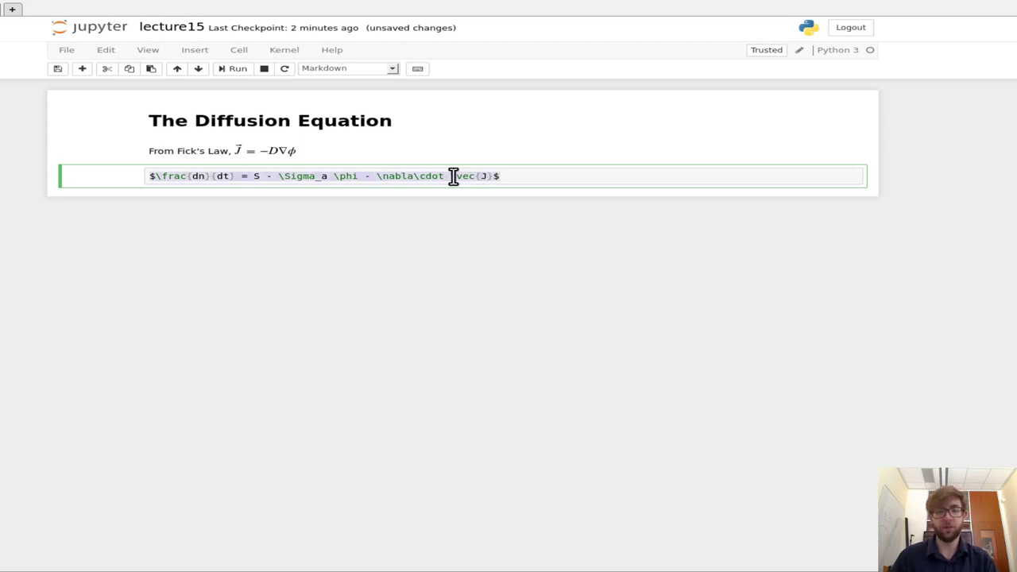
key(shift+Return)
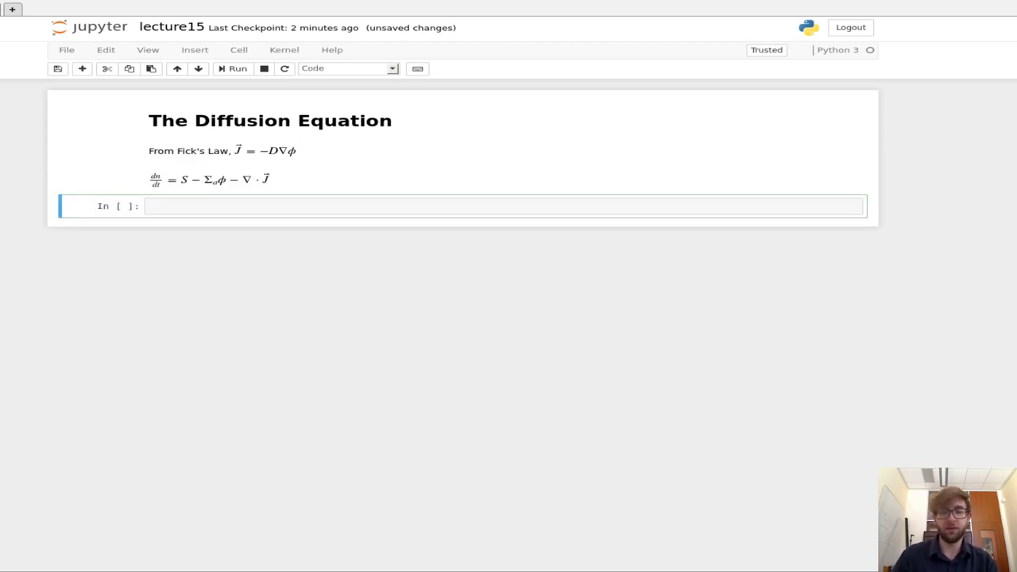
key(m)
key(Return)
key(ctrl+v)
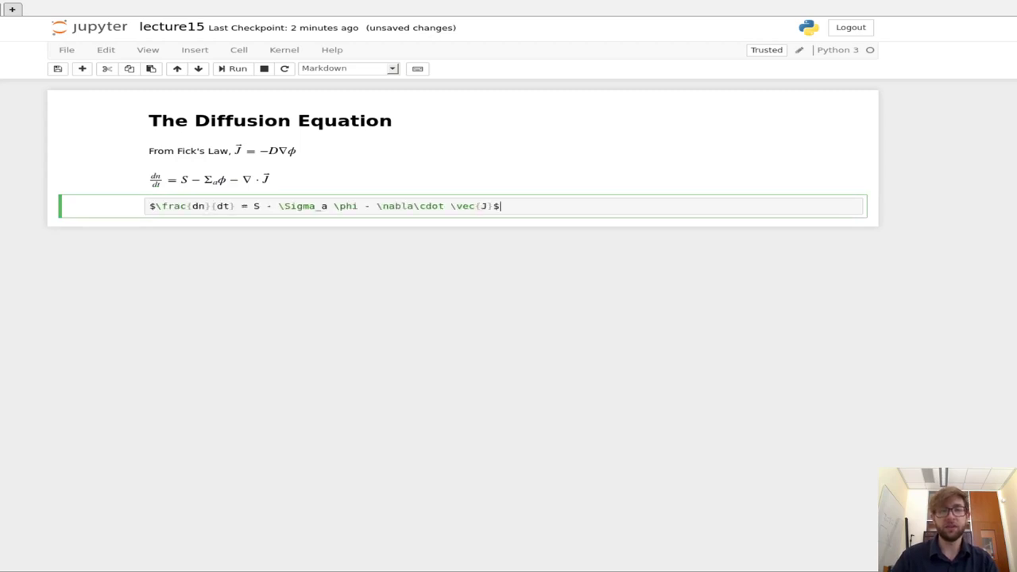
Replace \vec{J} in the copied equation with an empty \left( \right) parenthesis pair.
key(BackSpace)
key(BackSpace)
key(BackSpace)
key(BackSpace)
key(BackSpace)
key(BackSpace)
key(BackSpace)
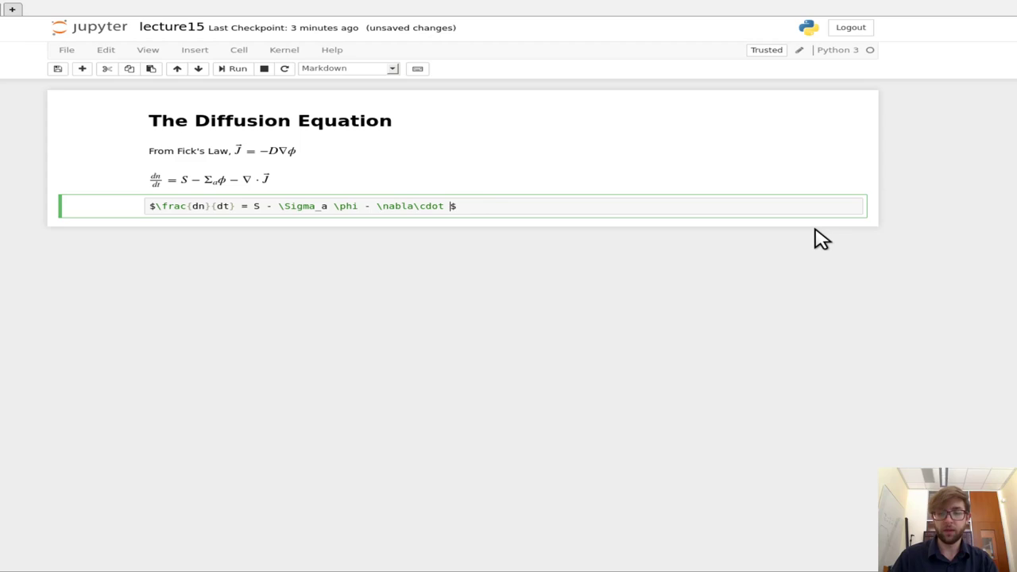
text(\)
text(ve)
key(BackSpace)
key(BackSpace)
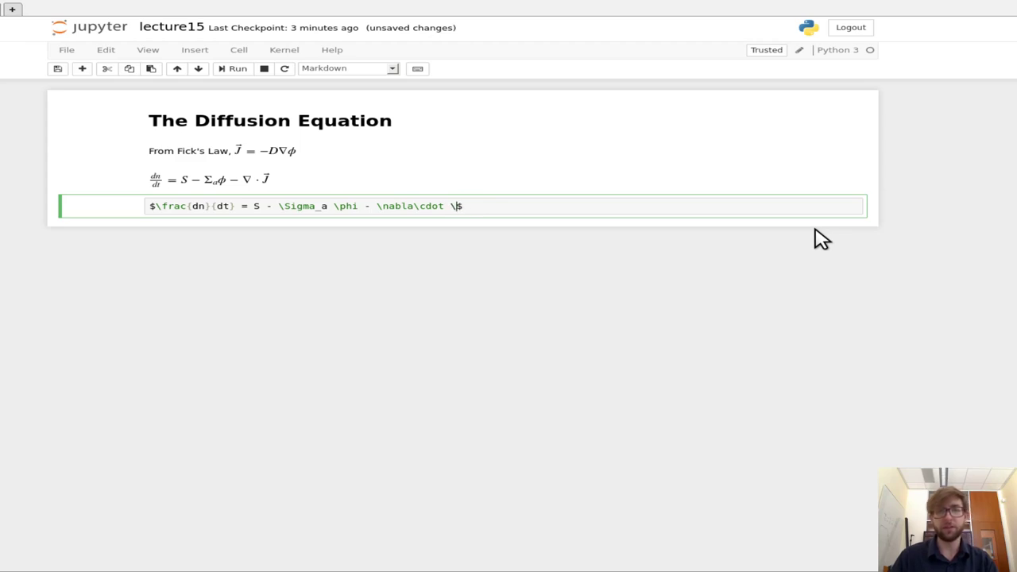
text(left)
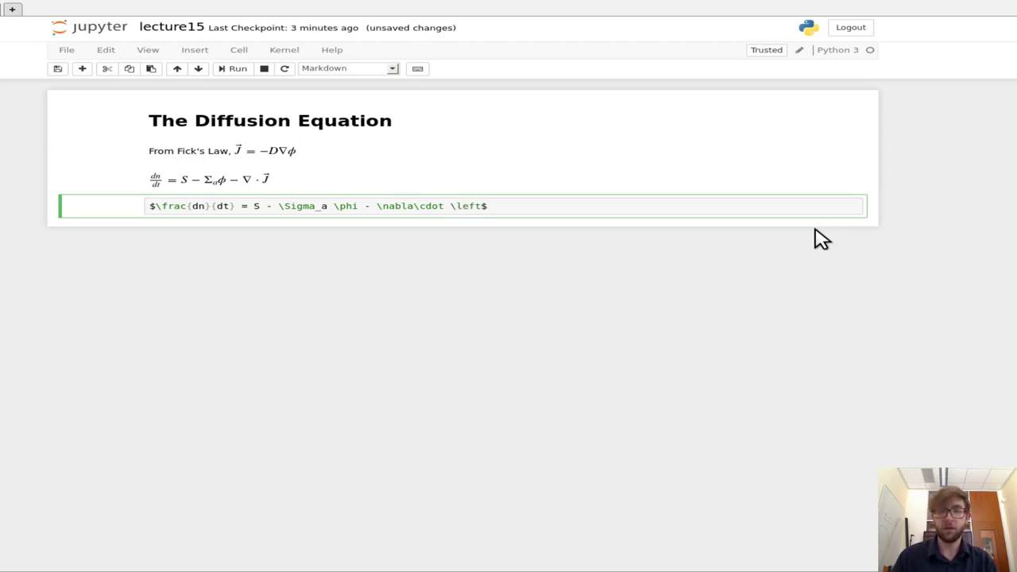
text(( )
text(ight)
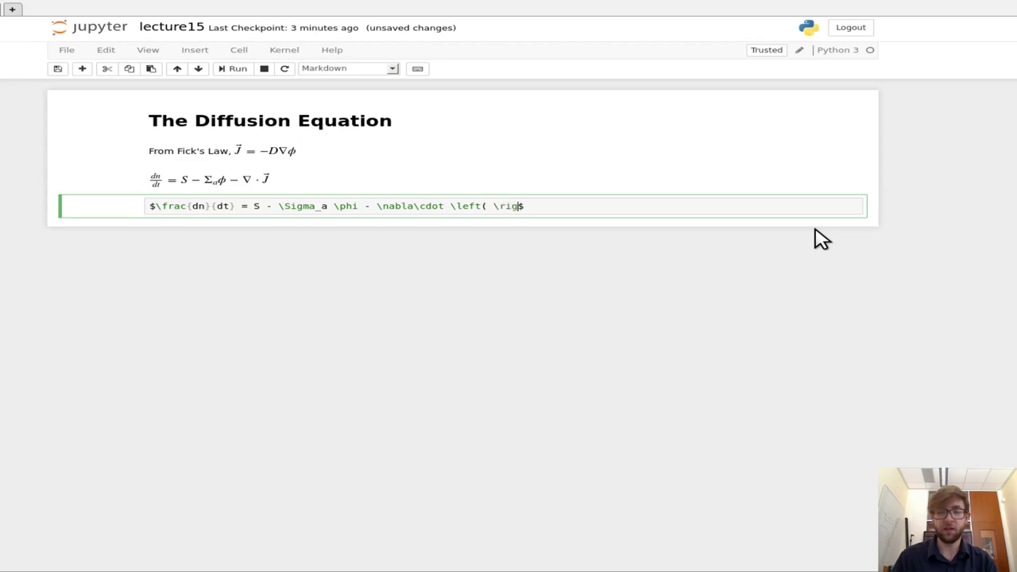
text())
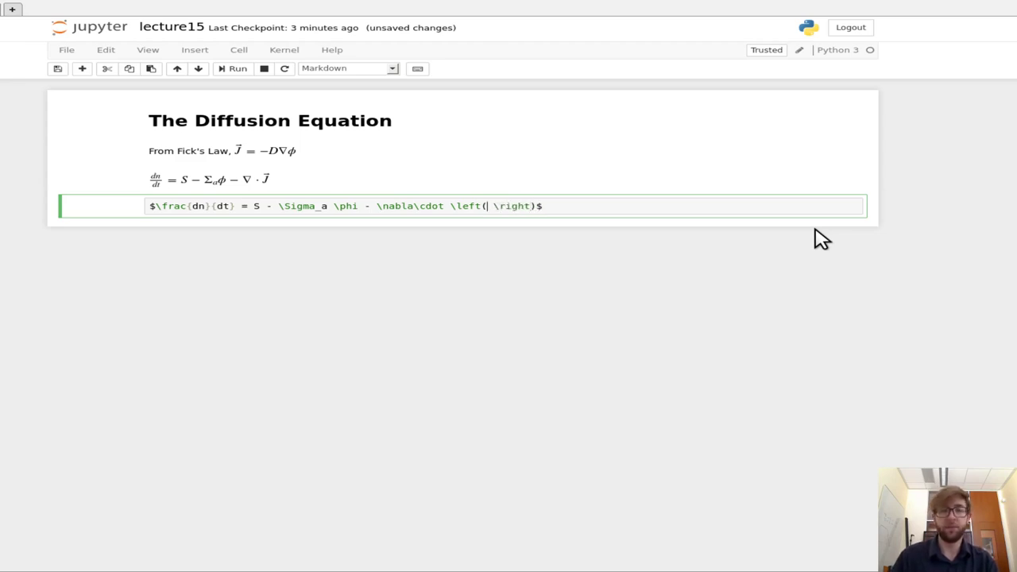
Fill the parentheses of the copied equation with -D\nabla\phi and render the cell.
text(-D)
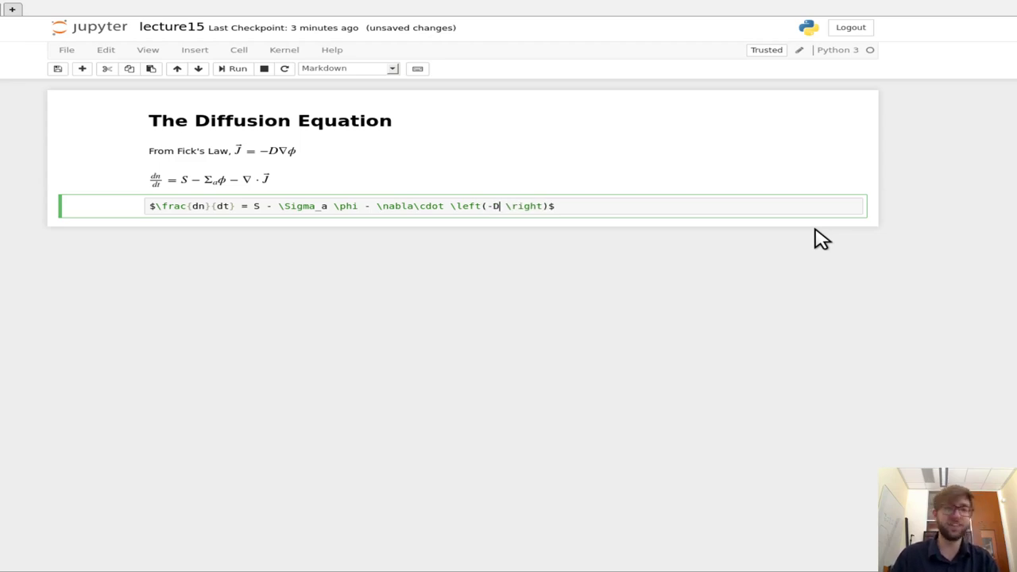
text(\gra)
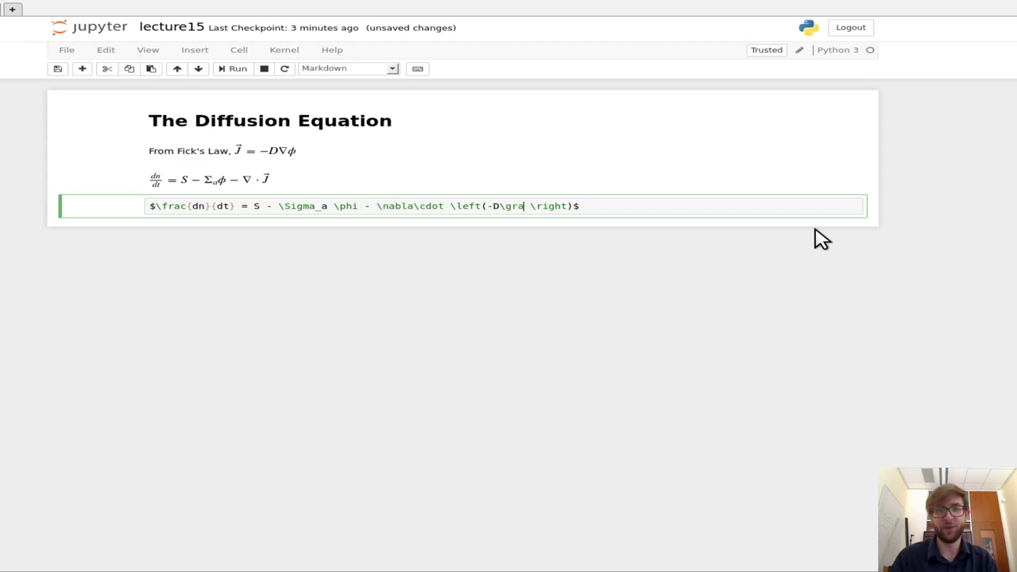
key(BackSpace)
key(BackSpace)
key(BackSpace)
text(nabla)
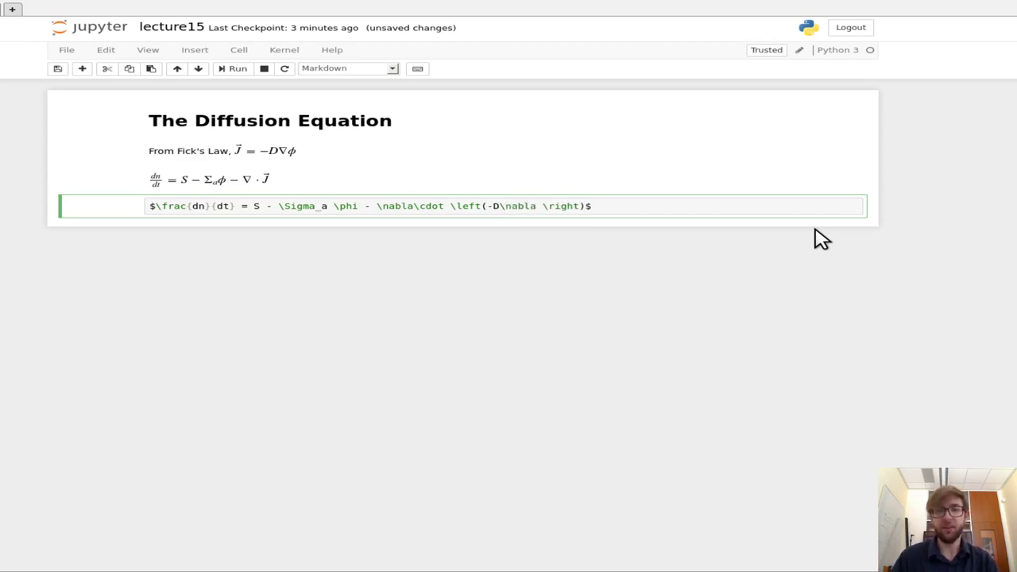
text(\phi)
key(Right)
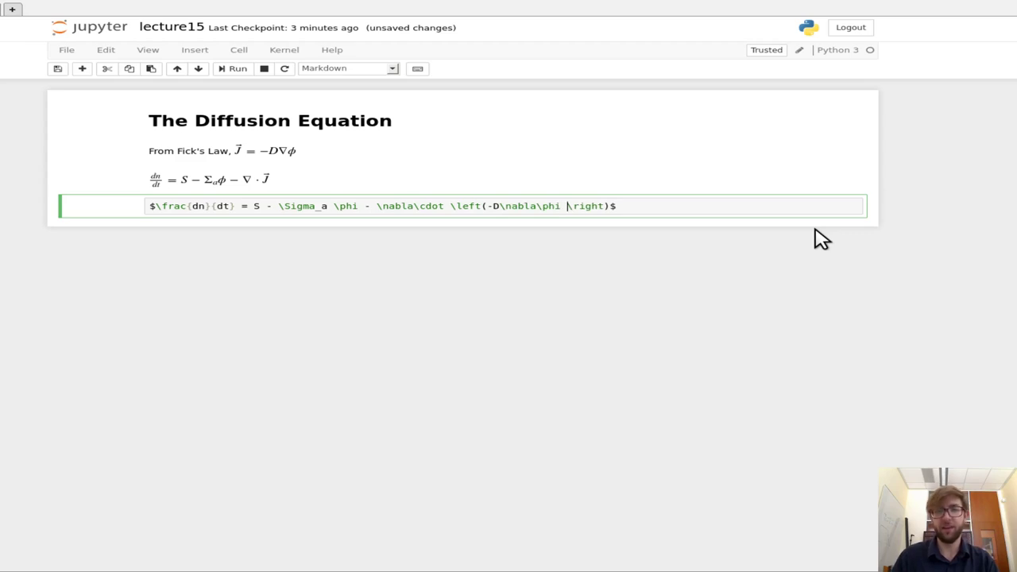
key(shift+Return)
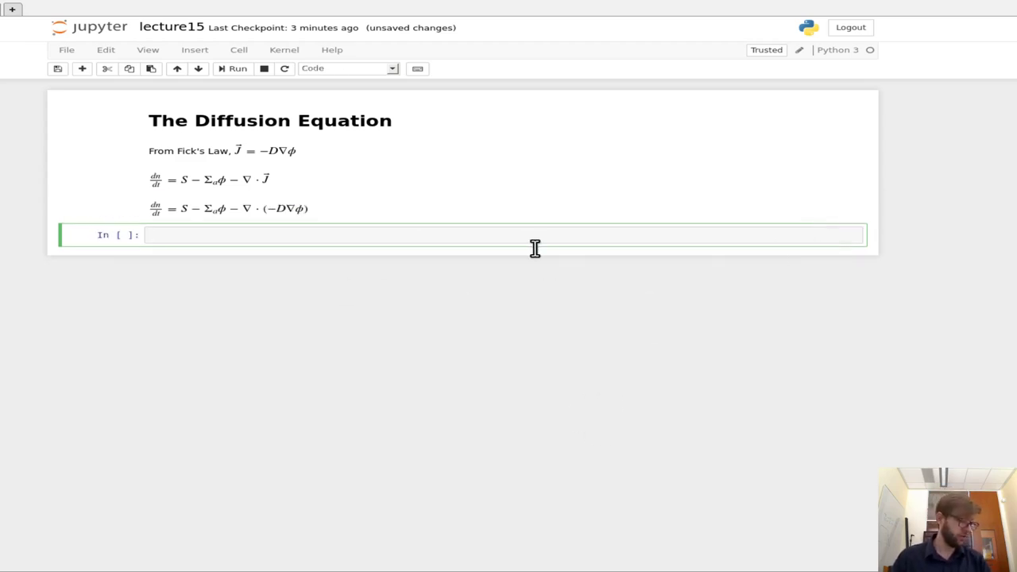
Copy the whole -D\nabla\phi equation, render its cell, and paste the copy into a new Markdown cell below.
key(Up)
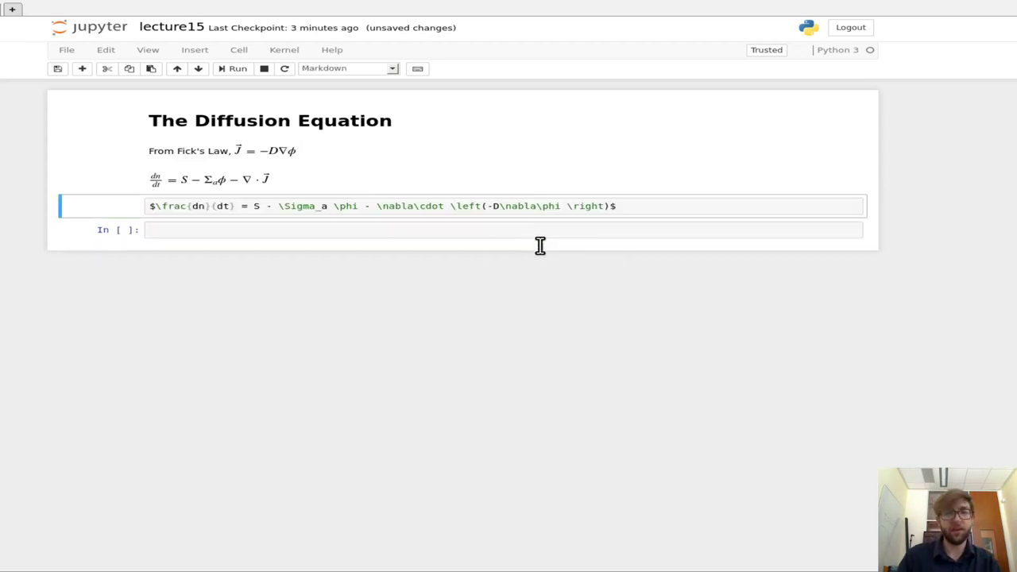
key(ctrl+a)
key(ctrl+c)
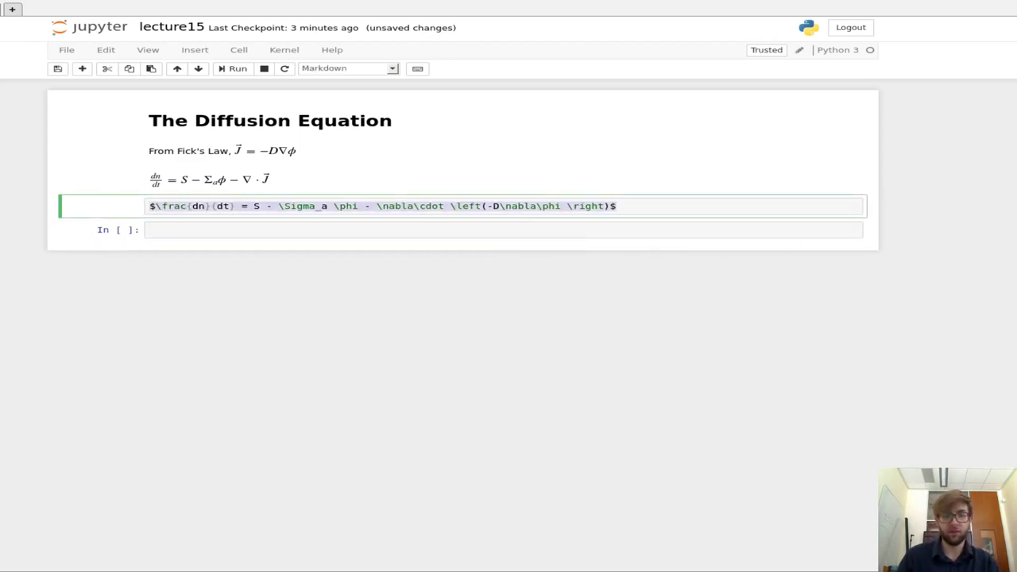
key(ctrl+Return)
key(Down)
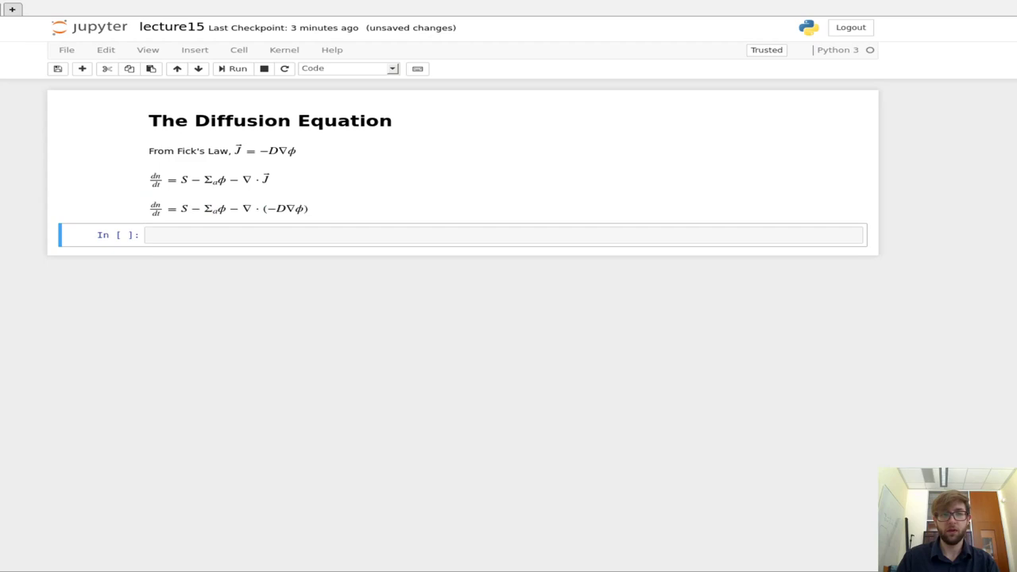
key(m)
key(Return)
key(ctrl+v)
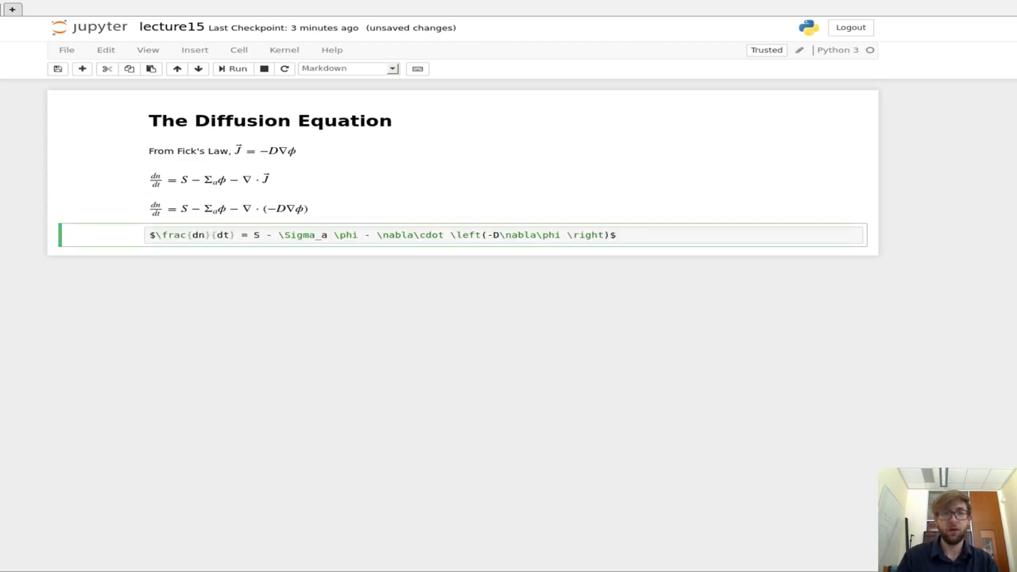
Replace the minus sign before \nabla\cdot in the pasted equation with + D.
key(Home)
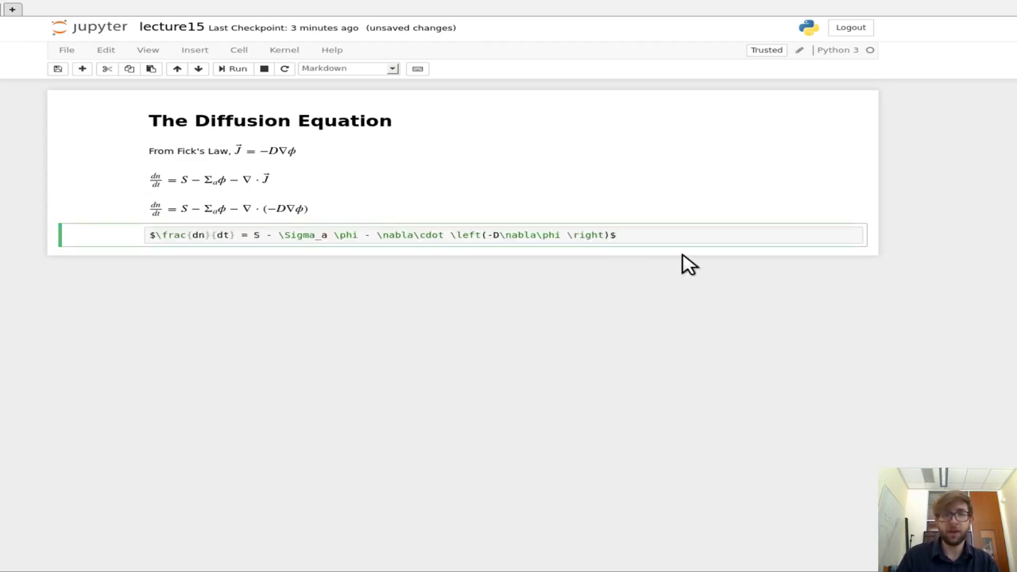
key(BackSpace)
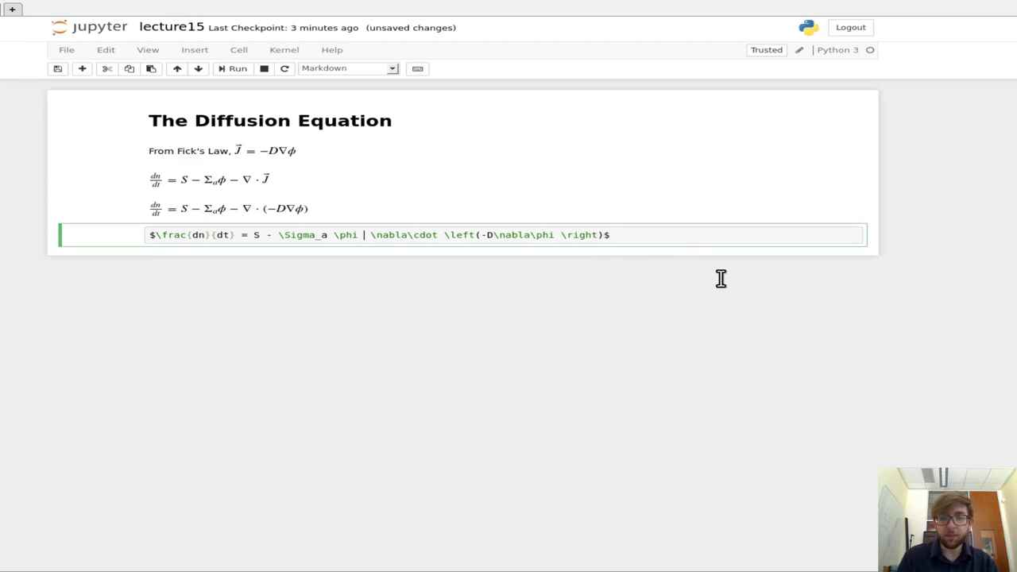
text(=)
key(BackSpace)
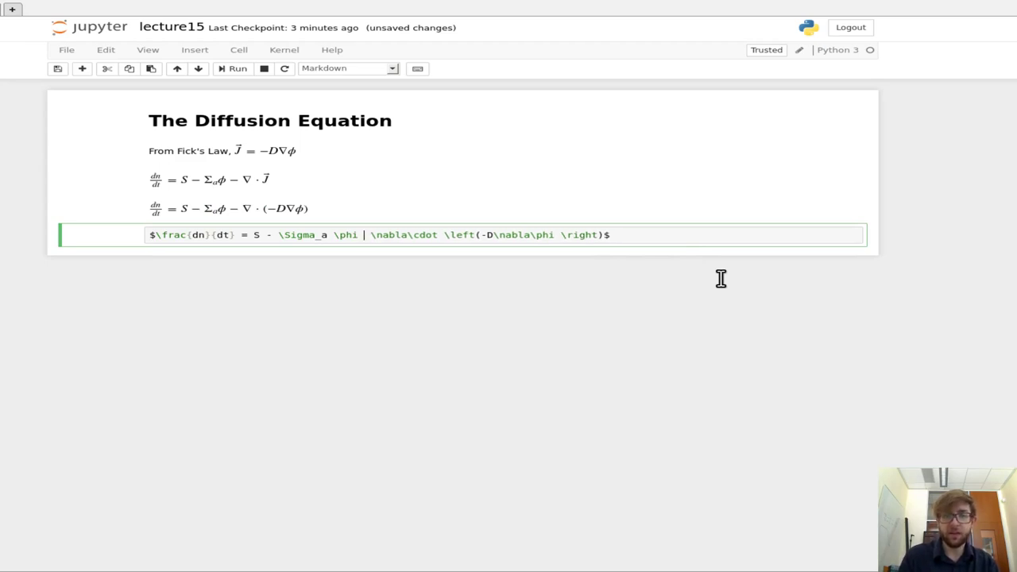
text(+D)
Delete \left(-D in front of \nabla\phi in the pasted equation.
key(Left)
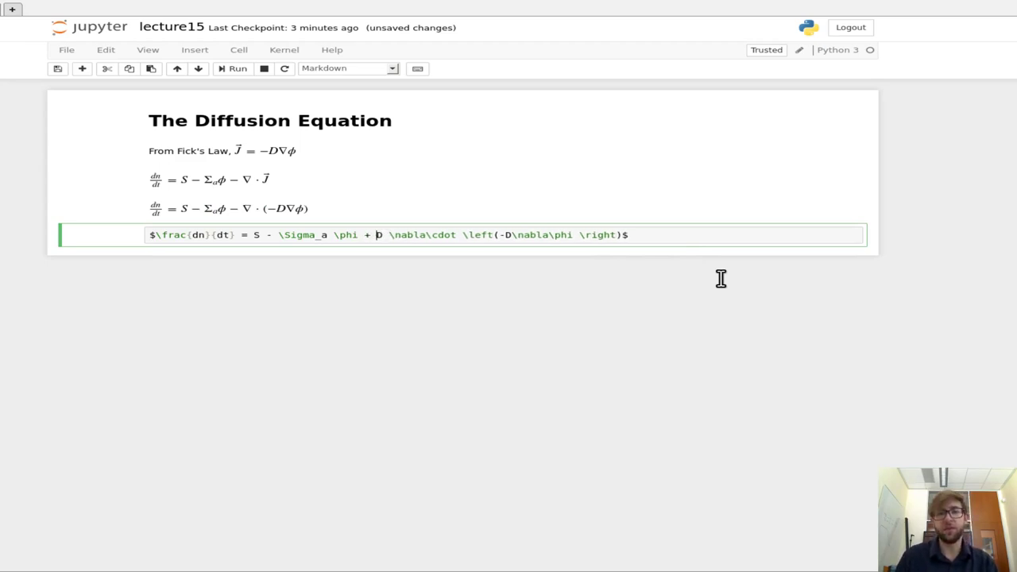
key(Right)
key(Right)
key(Right)
key(Right)
key(Right)
key(Right)
key(Right)
key(Right)
key(Right)
key(Right)
key(Right)
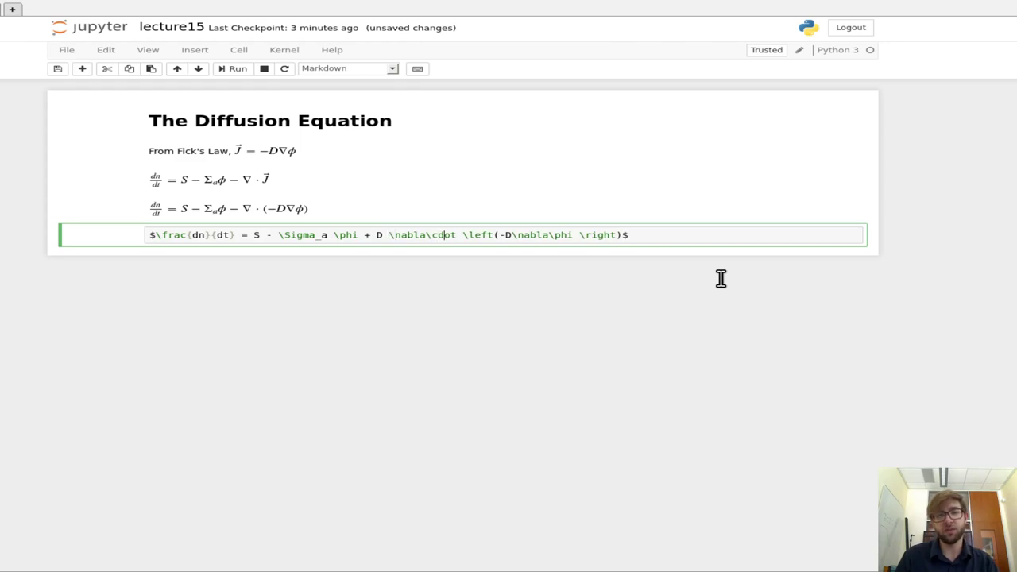
key(Left)
key(Left)
key(Left)
key(Left)
key(Left)
key(Left)
key(Left)
key(Right)
key(Right)
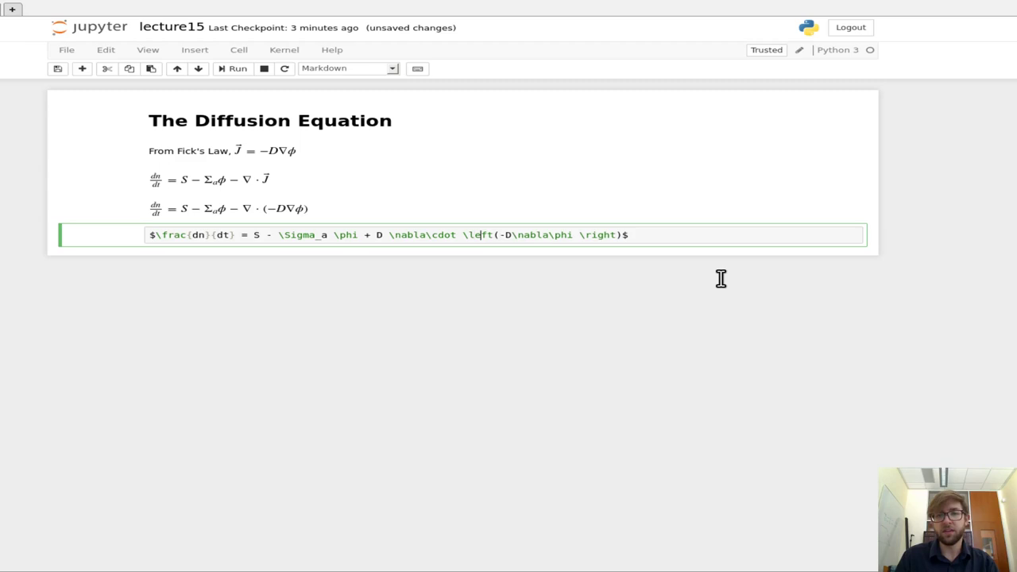
key(Left)
key(shift+Right)
key(shift+Right)
key(shift+Right)
key(shift+Right)
key(shift+Right)
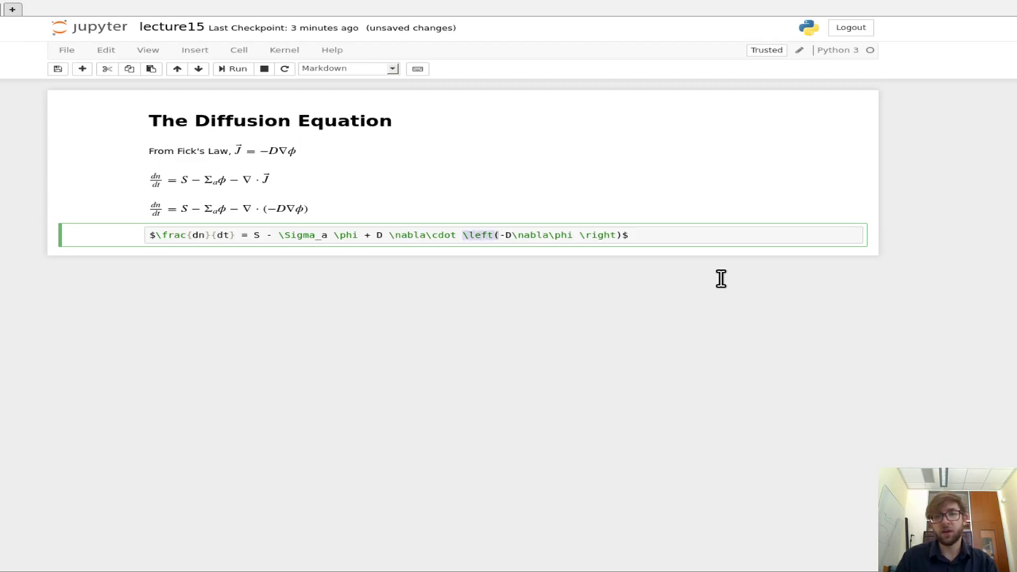
key(shift+Right)
key(shift+Right)
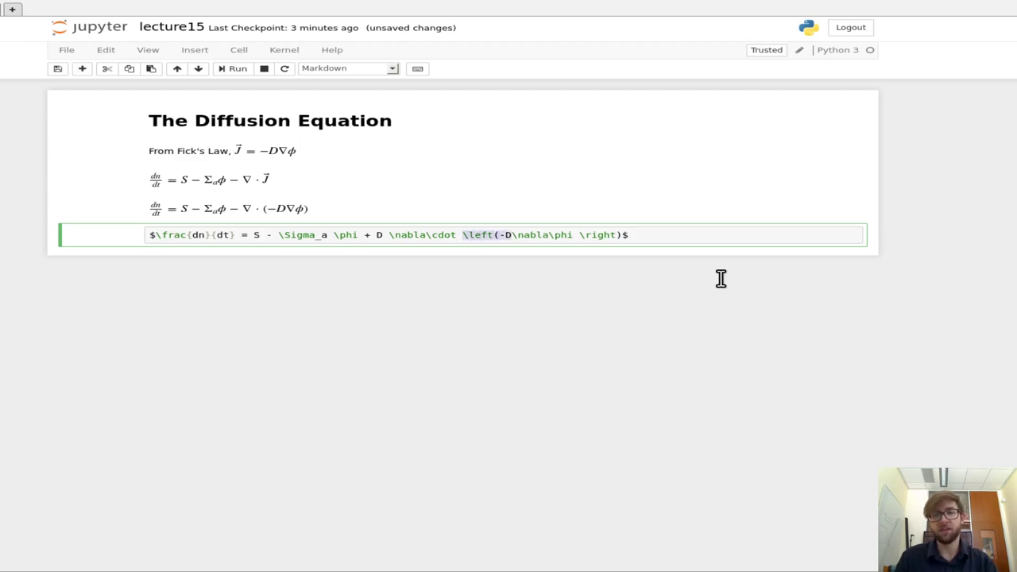
key(BackSpace)
Remove the leftover \right) after \nabla\phi and render the equation cell.
key(Right)
key(Right)
key(Right)
key(Right)
key(Right)
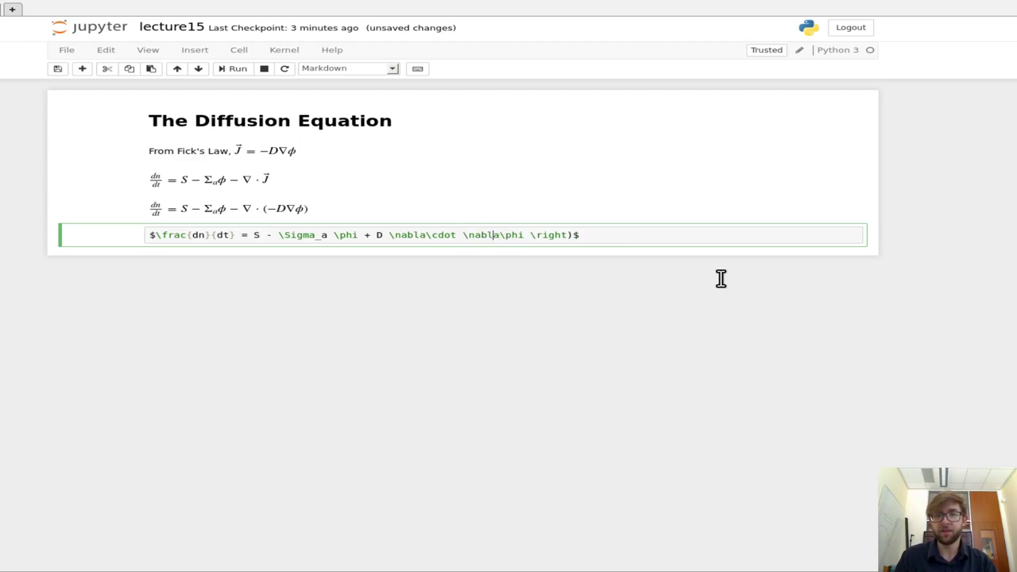
key(Right)
key(Right)
key(Right)
key(Right)
key(Right)
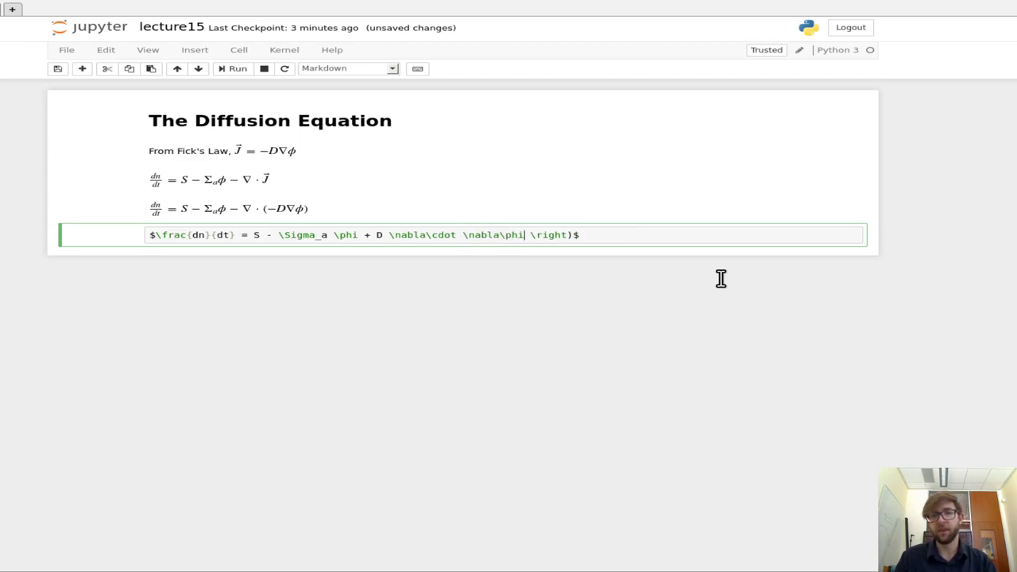
key(shift+Right)
key(shift+Right)
key(shift+Right)
key(shift+Right)
key(shift+Right)
key(shift+Right)
key(shift+Right)
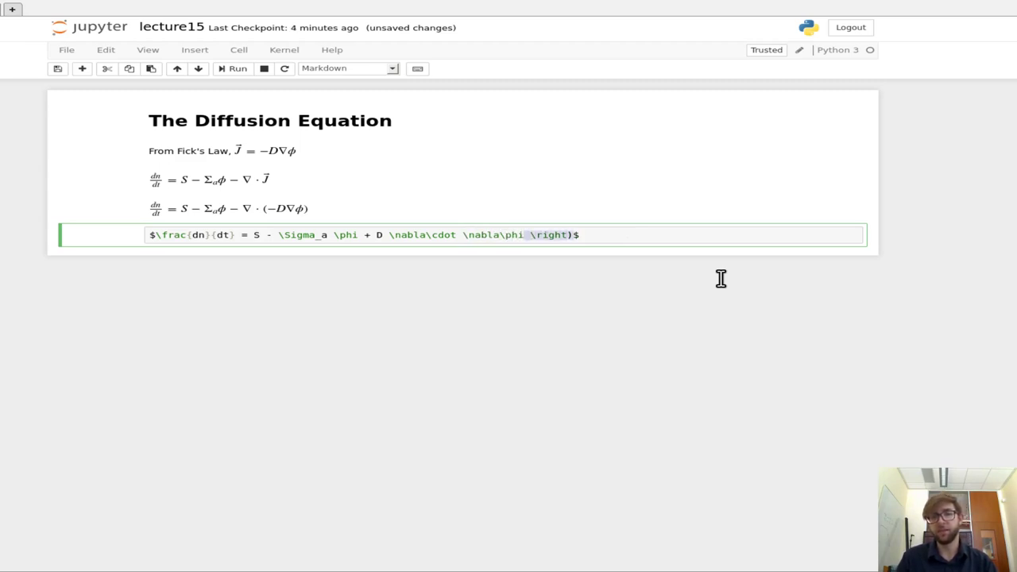
key(BackSpace)
key(Delete)
key(shift+Return)
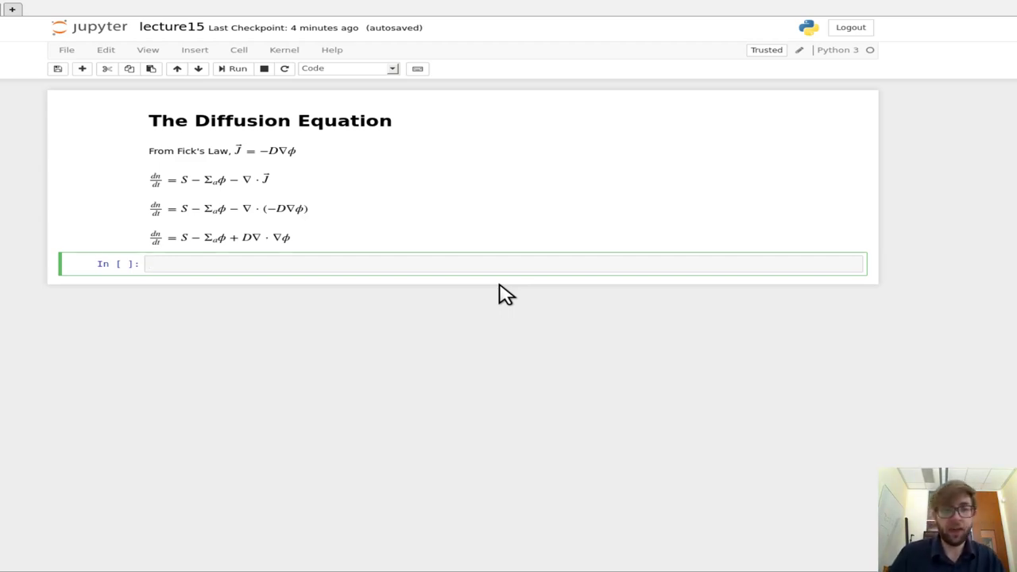
Make the empty cell a Markdown cell and enter $\nabla^2$ as inline math.
text($$)
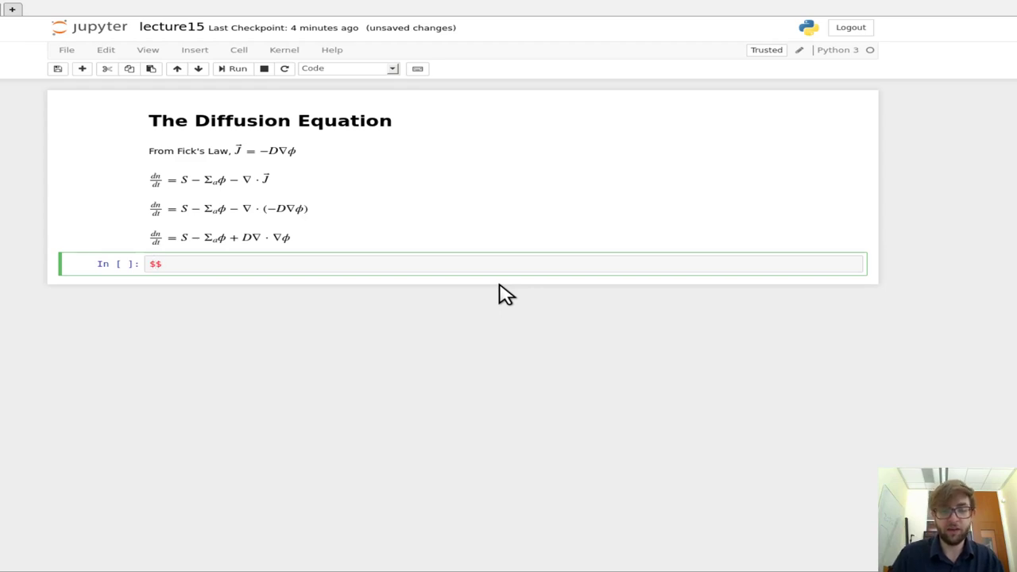
key(Escape)
key(m)
key(Return)
text(\)
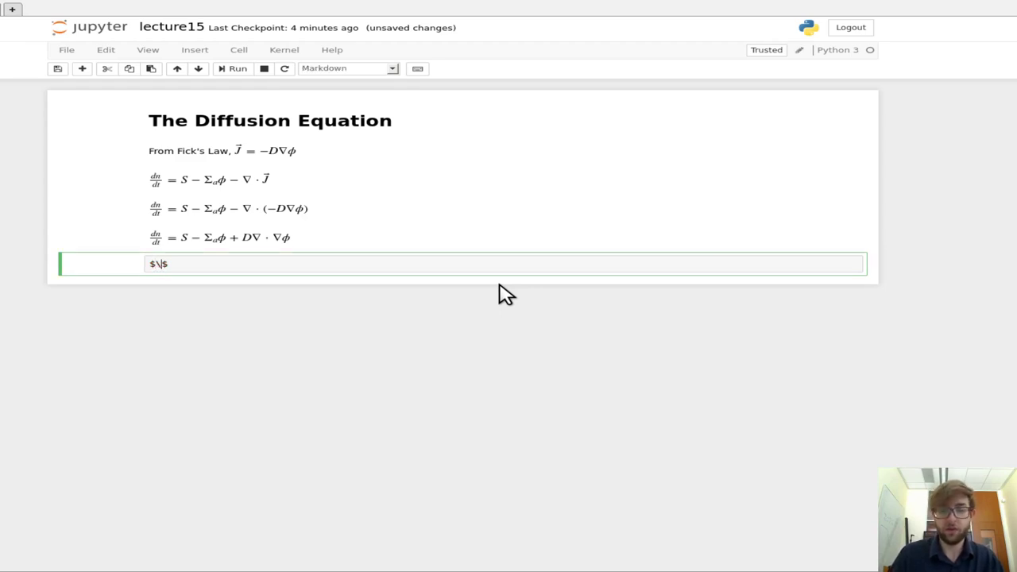
text(nabla^)
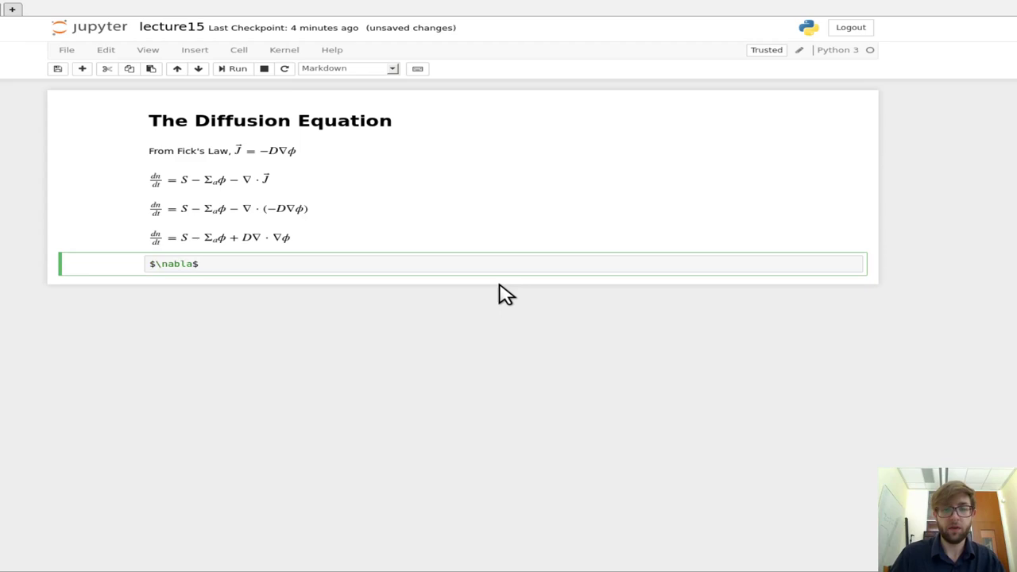
text(@)
key(BackSpace)
text(2)
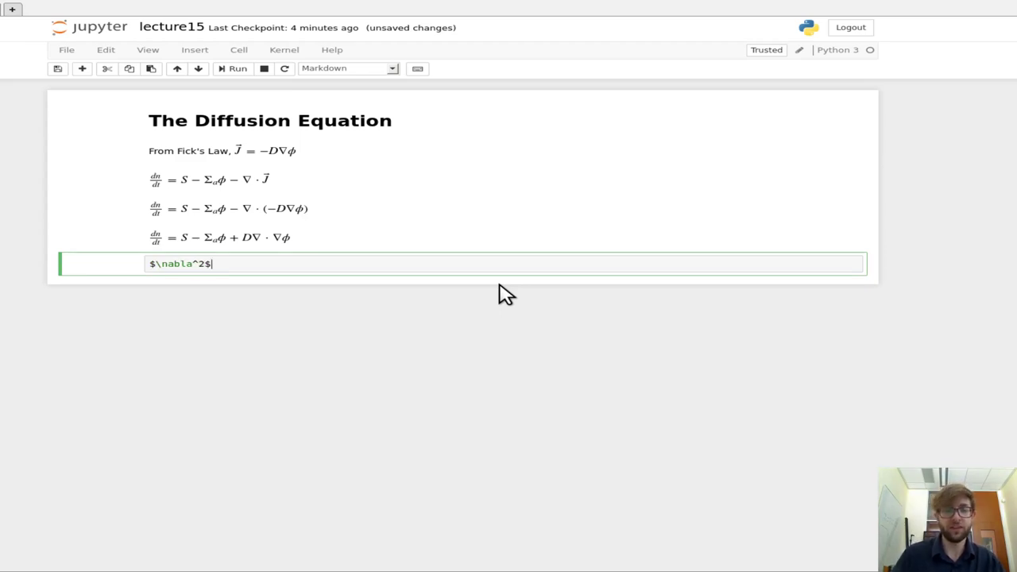
Continue the note after $\nabla^2$ with the text "is called the Laplacian, sometimes".
key(Right)
text(is calle t)
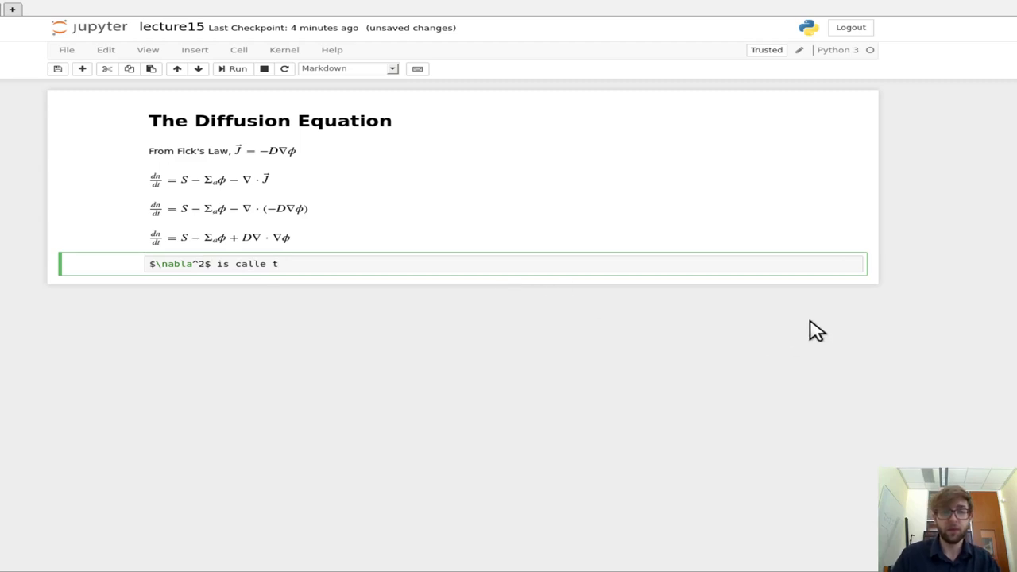
key(BackSpace)
key(BackSpace)
text(d the Laplacian)
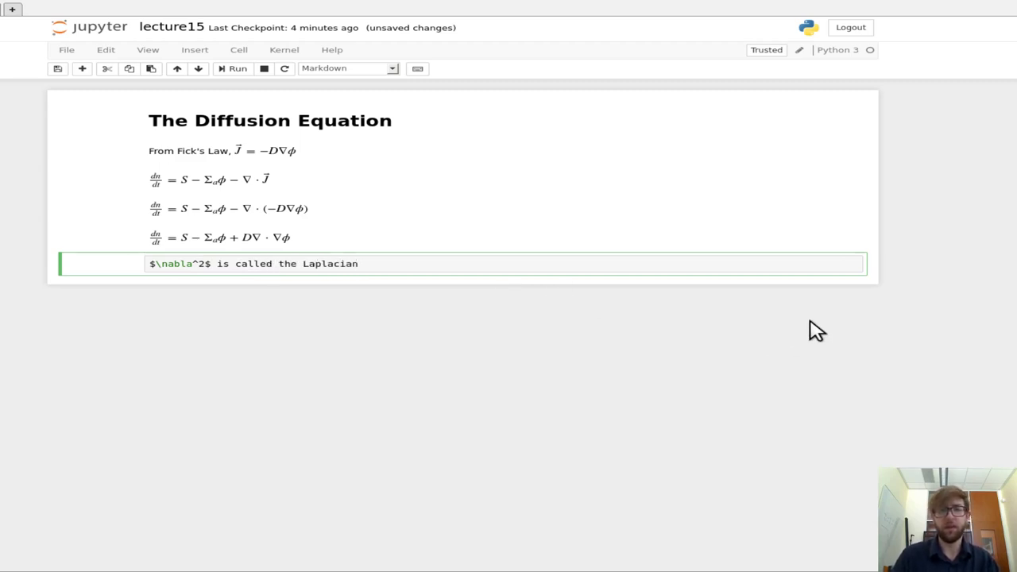
text(, sometimes )
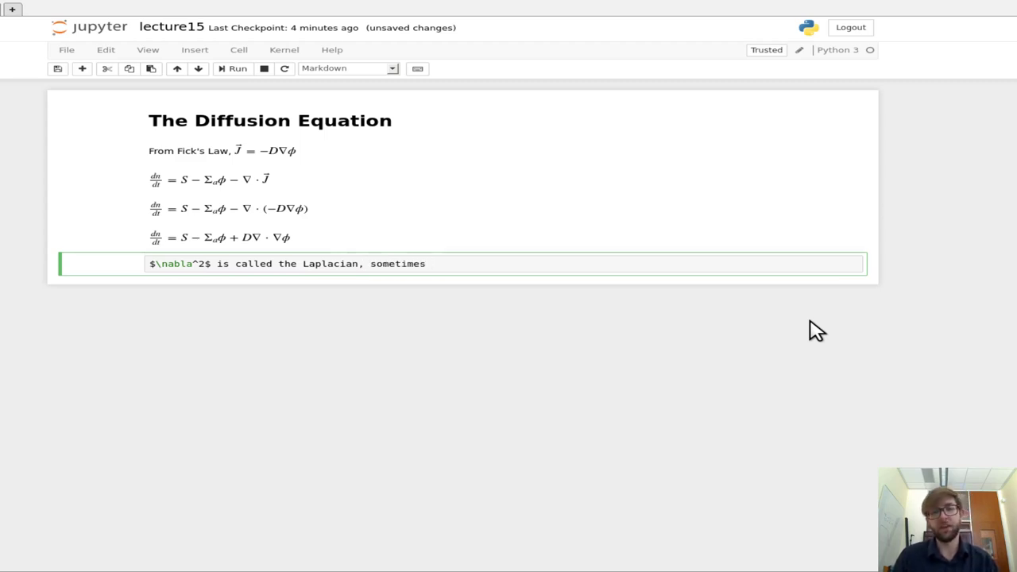
End the Laplacian note with the inline symbol $\Delta$ and render the cell.
text($)
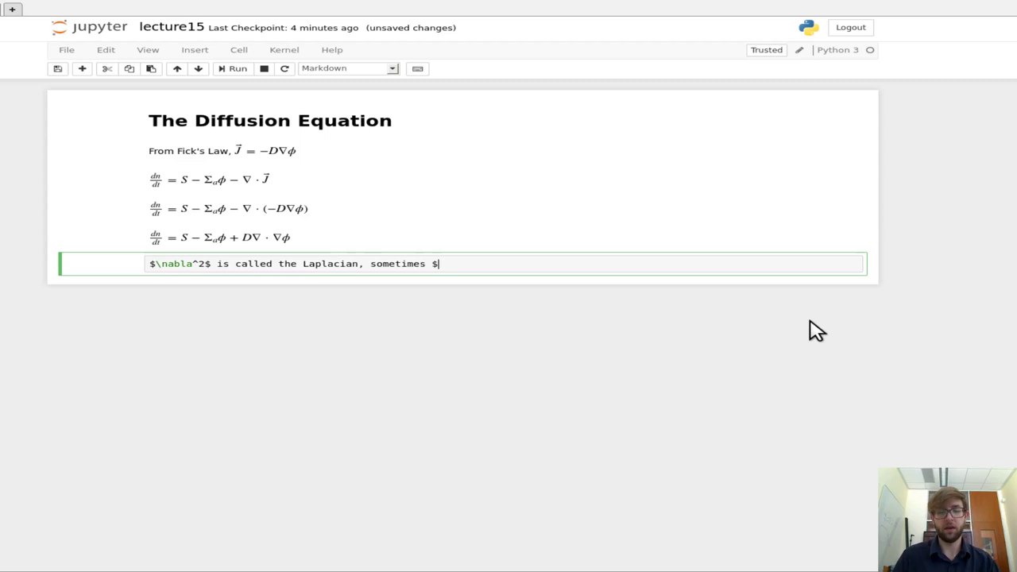
text($\Det$)
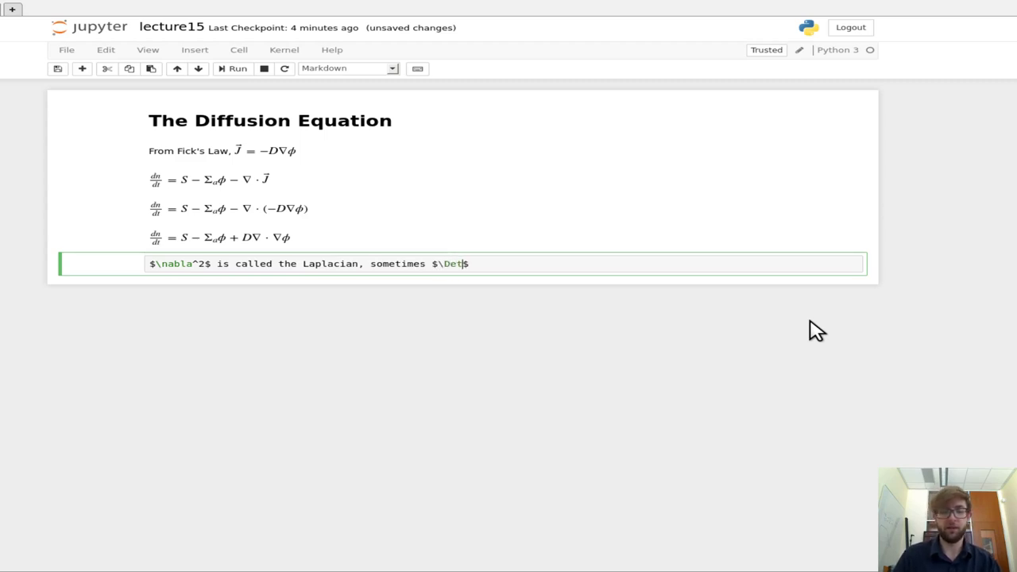
key(BackSpace)
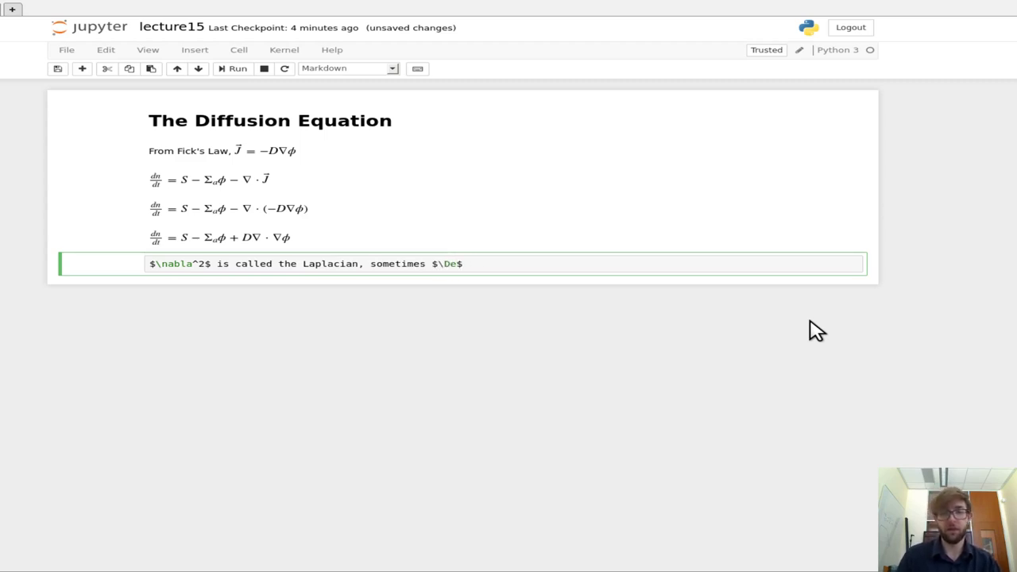
text(lta)
key(shift+Return)
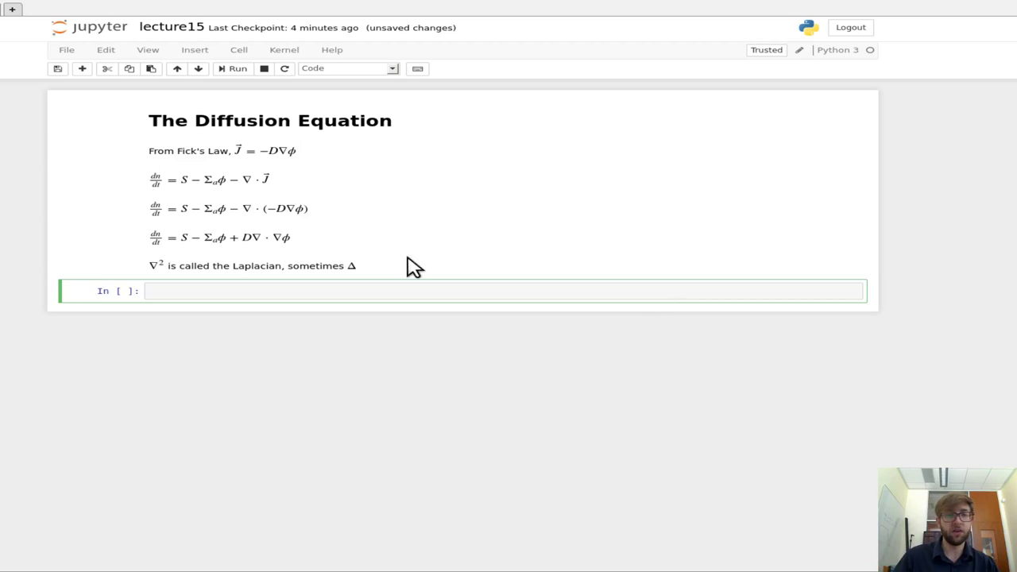
Copy the source of the equation containing + D \nabla\cdot \nabla\phi and render its cell again.
key(Escape)
key(Up)
key(Up)
key(Up)
key(Down)
key(Return)
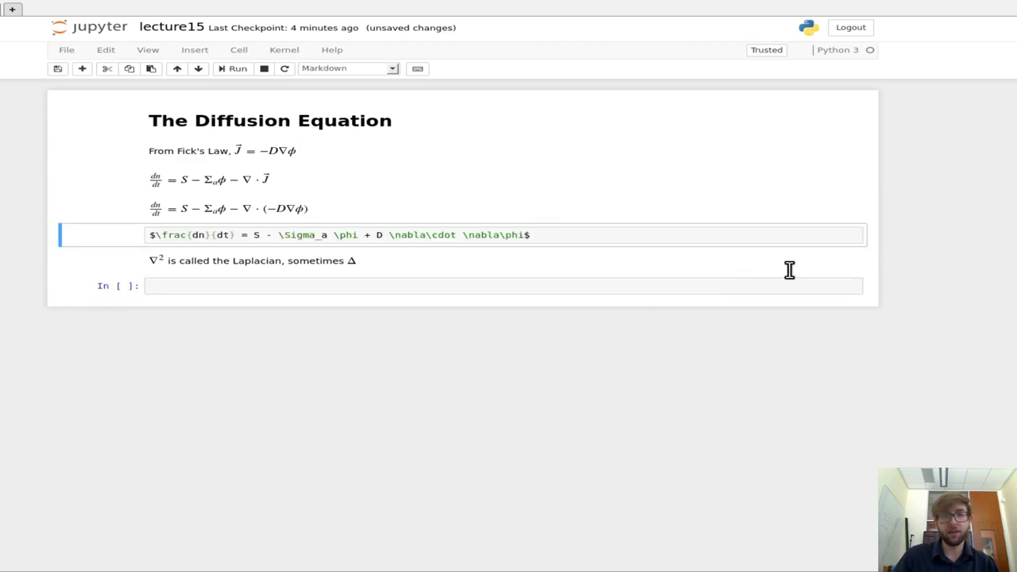
key(ctrl+a)
key(ctrl+c)
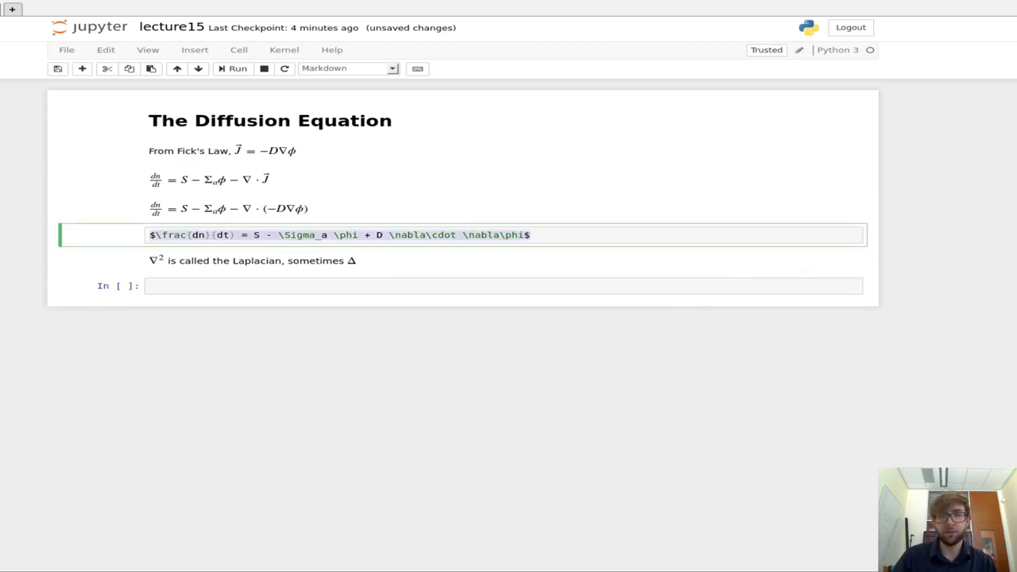
key(shift+Return)
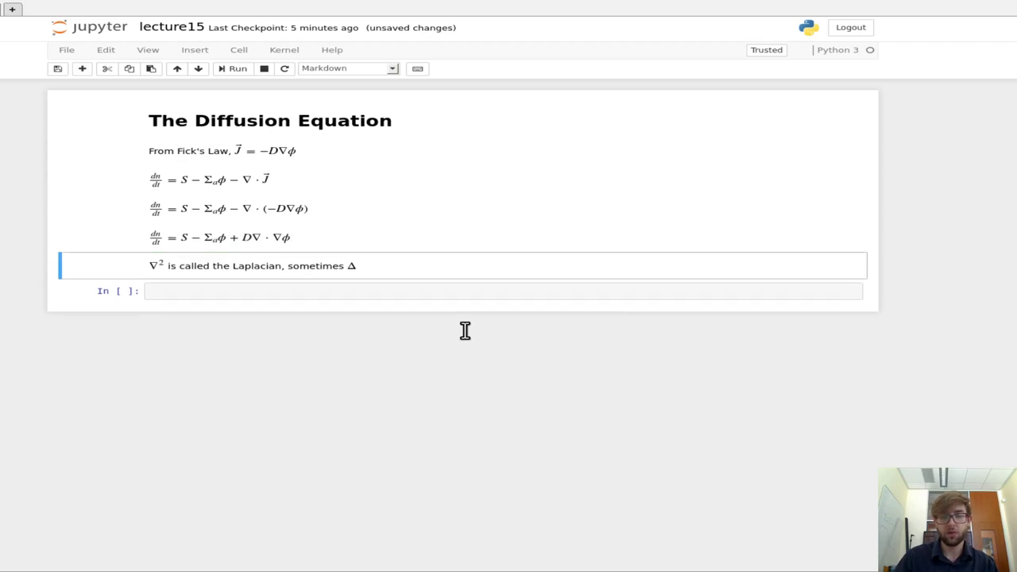
Paste the copied equation into the empty last cell and make it a Markdown cell.
key(Down)
key(Return)
key(ctrl+v)
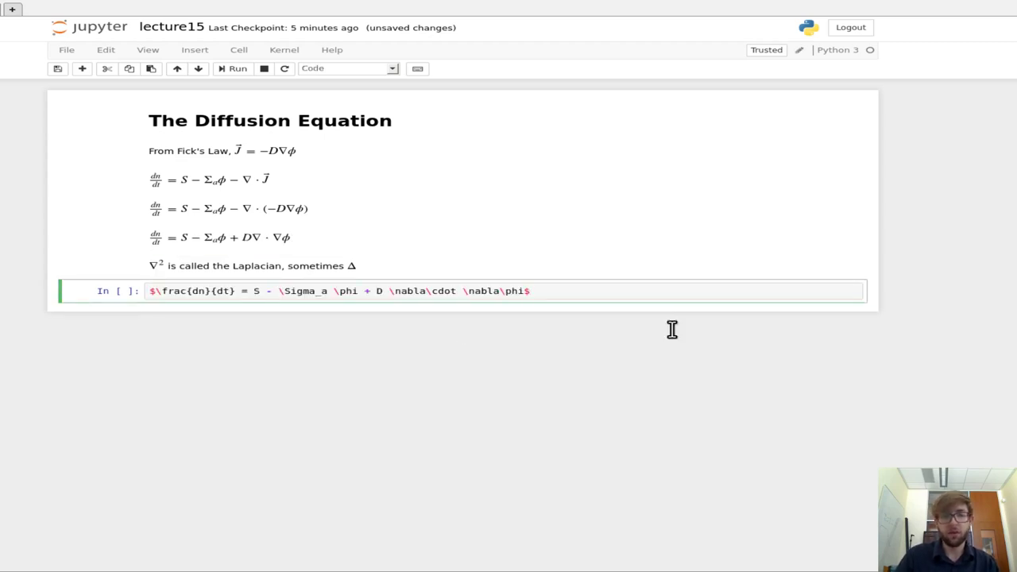
key(Escape)
key(m)
key(Return)
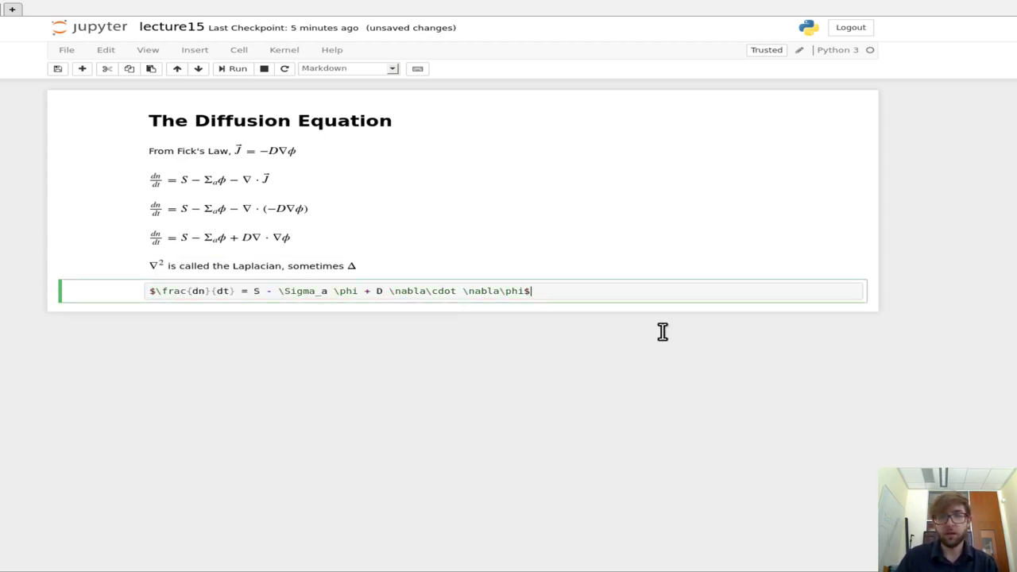
Replace \nabla\cdot \nabla with \nabla^2 in the pasted equation and render the cell.
key(Left)
key(Left)
key(Left)
key(Left)
key(Left)
key(Left)
key(Left)
key(Left)
key(Left)
key(Left)
key(Left)
key(Left)
key(Left)
key(Left)
key(Left)
key(Left)
key(Left)
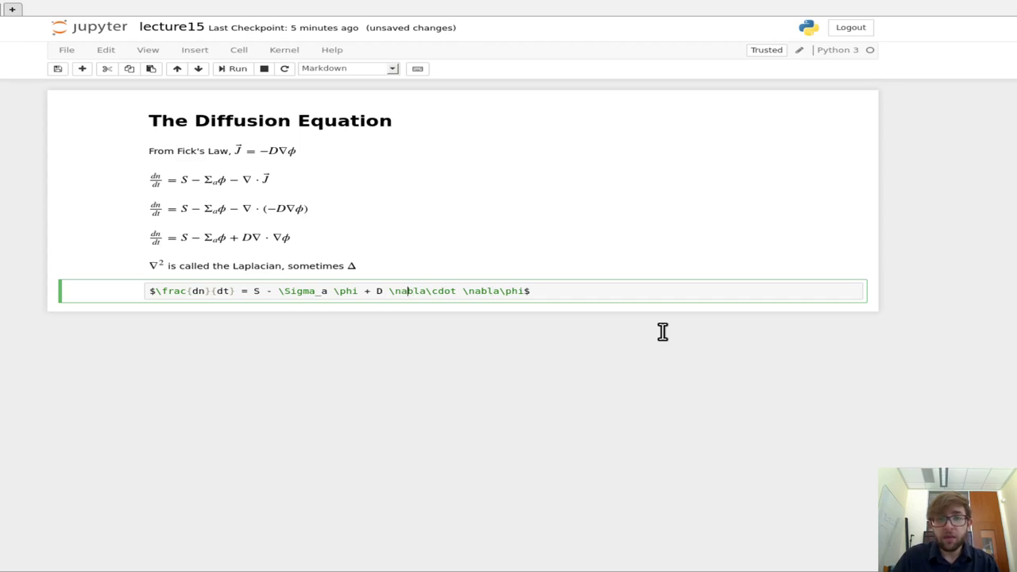
text(^)
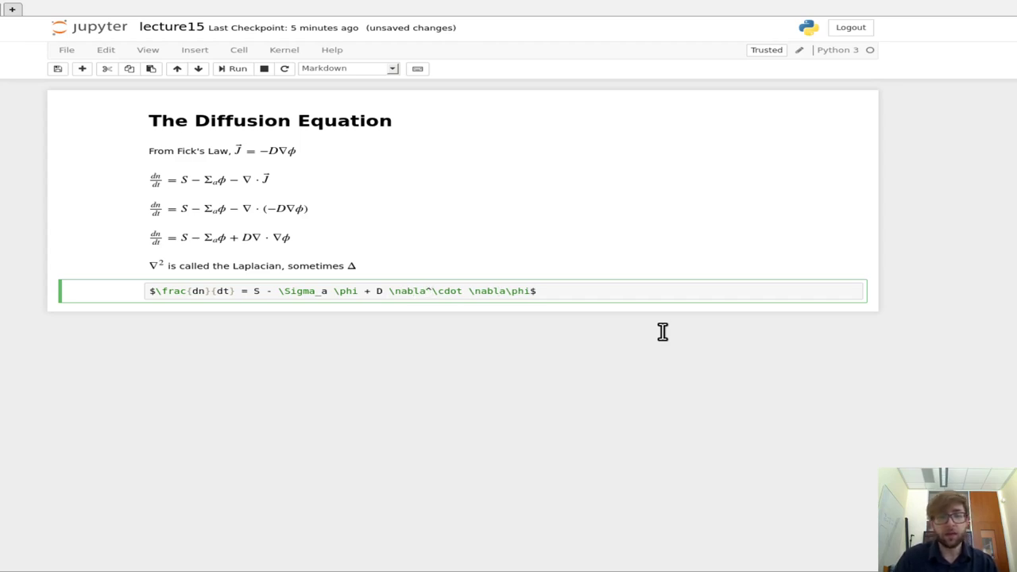
text(2)
key(shift+Right)
key(shift+Right)
key(shift+Right)
key(shift+Right)
key(shift+Right)
key(shift+Right)
key(shift+Right)
key(shift+Right)
key(shift+Right)
key(shift+Right)
key(shift+Right)
key(shift+Right)
key(BackSpace)
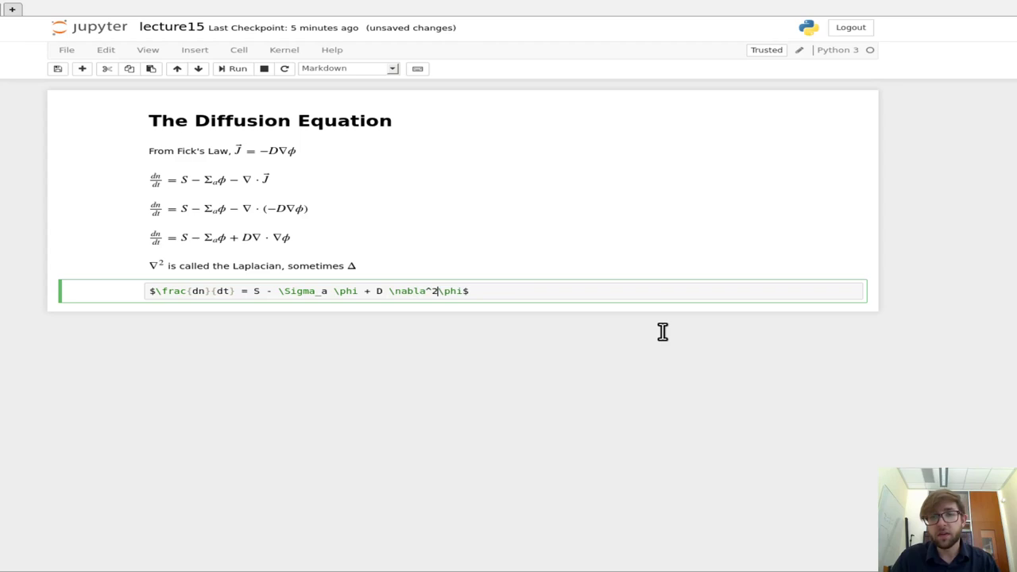
key(shift+Return)
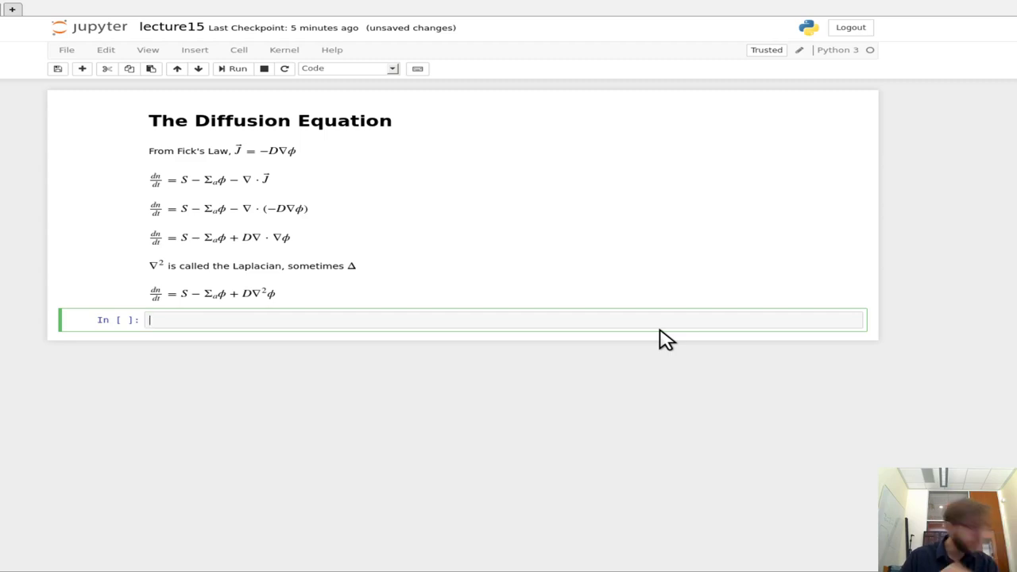
Make the new cell Markdown, enter $\phi = n v$ as inline math and render it.
key(Escape)
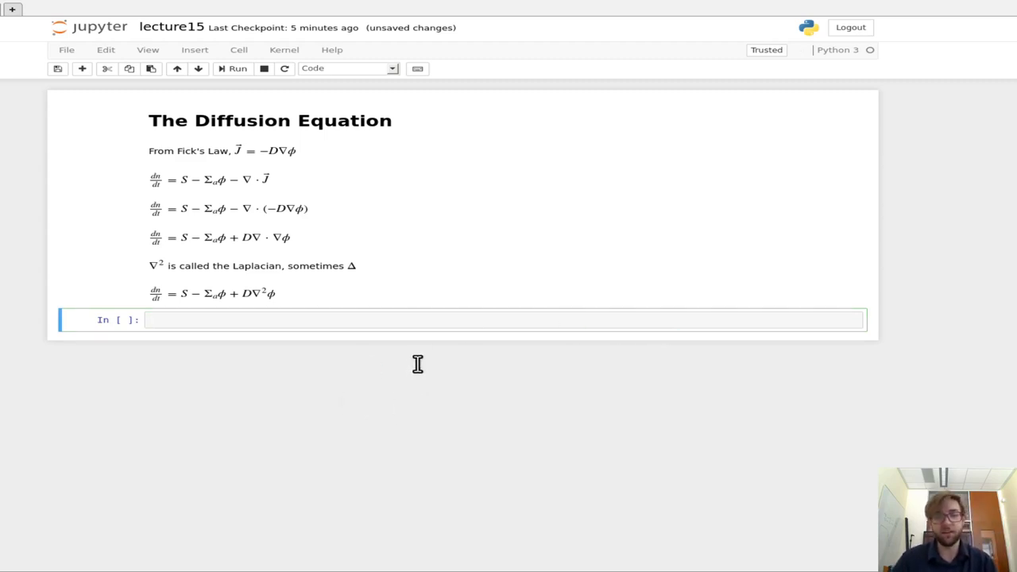
key(m)
key(Return)
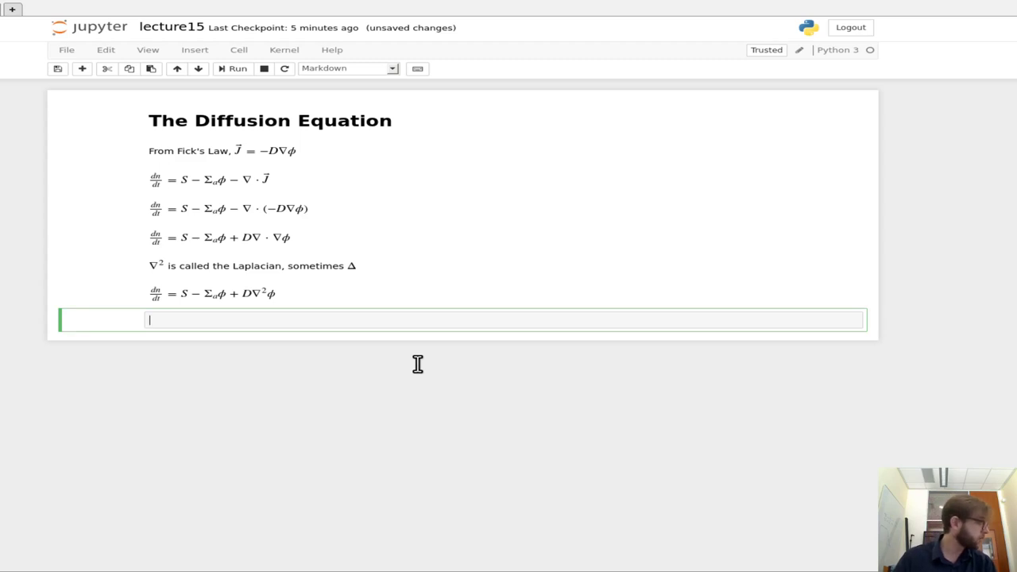
text($$)
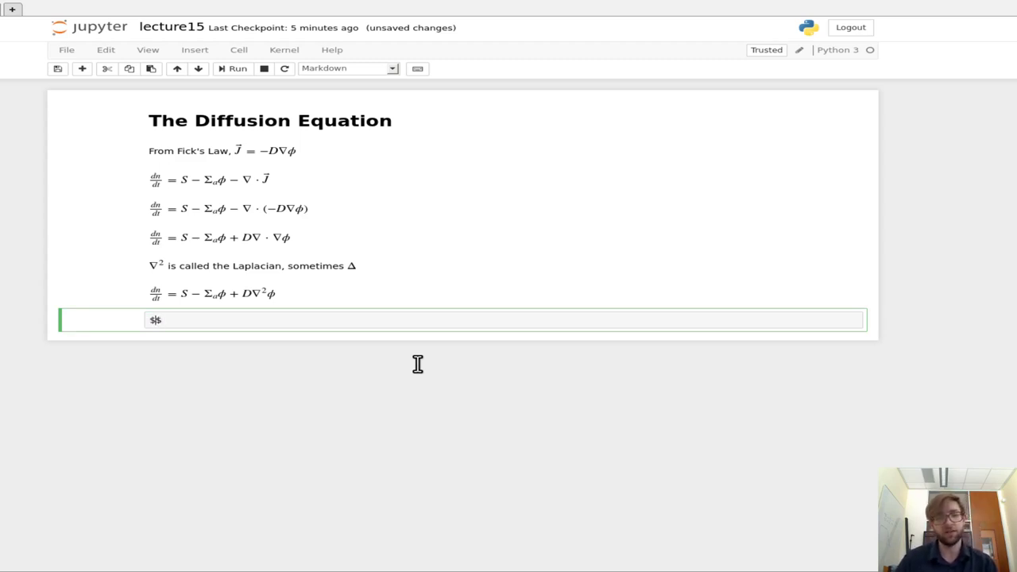
key(Left)
text(\phio)
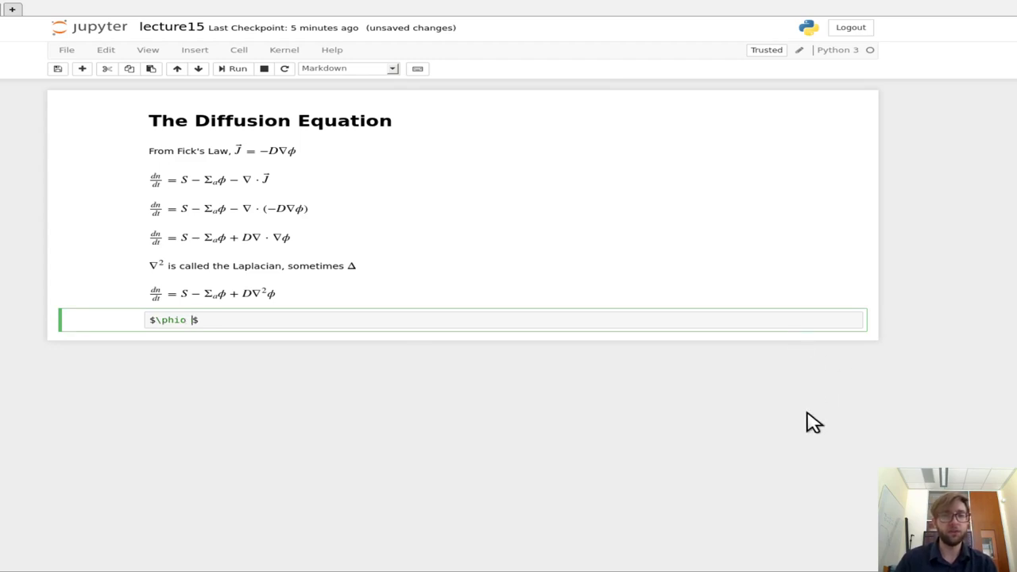
key(BackSpace)
key(BackSpace)
text(= n )
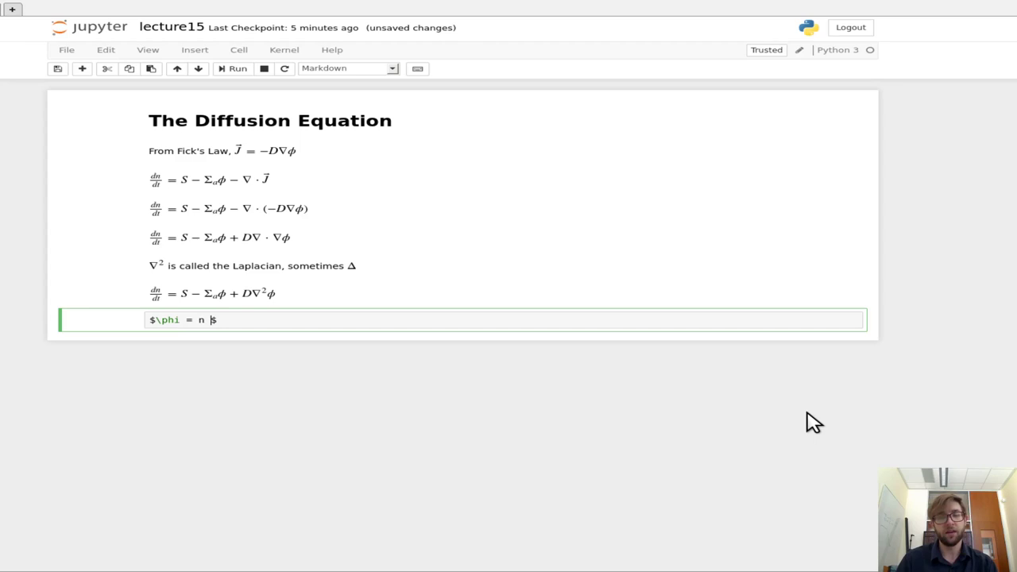
text(v)
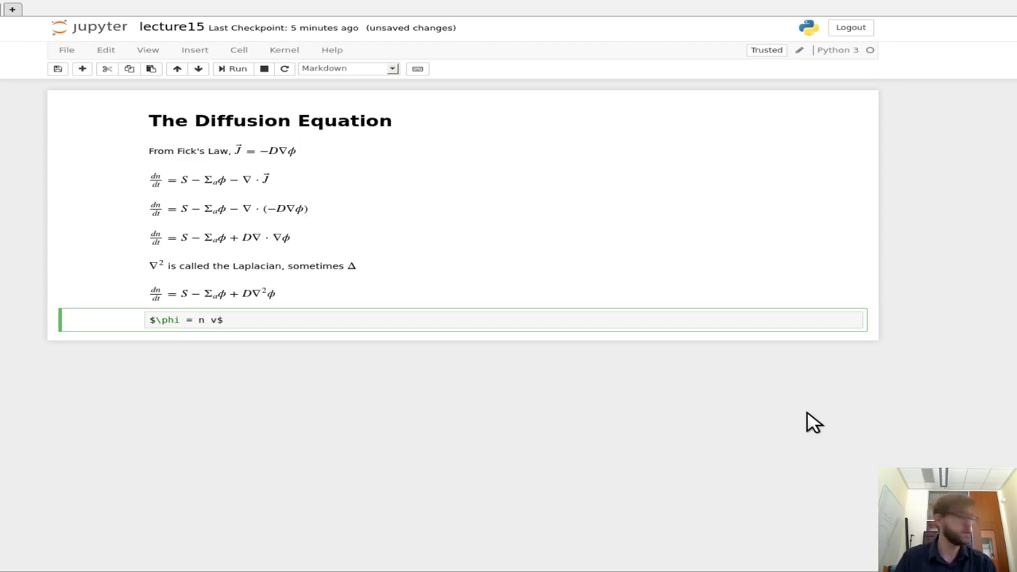
key(shift+Return)
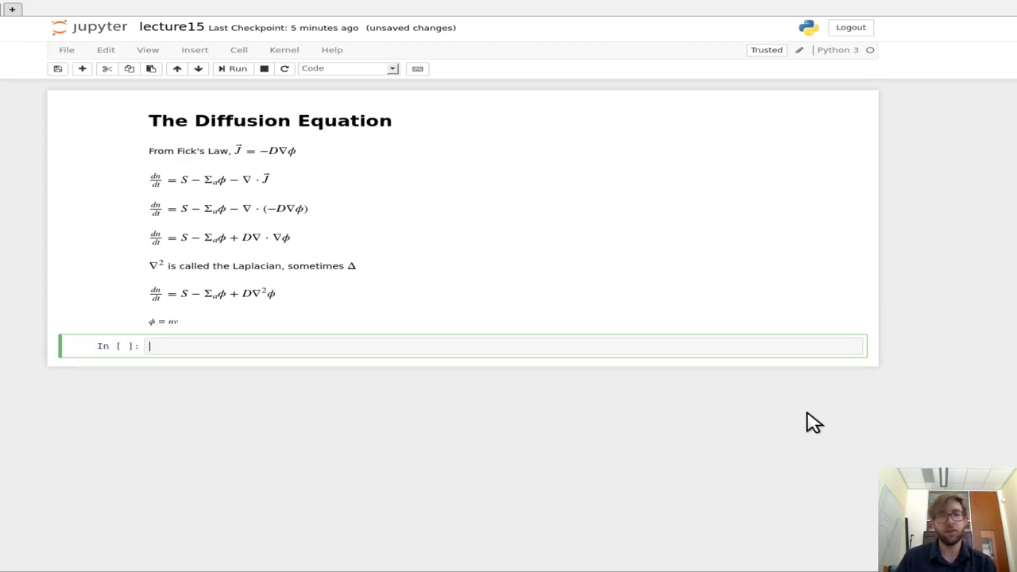
Make the next cell Markdown and begin an inline math expression with n =.
key(Escape)
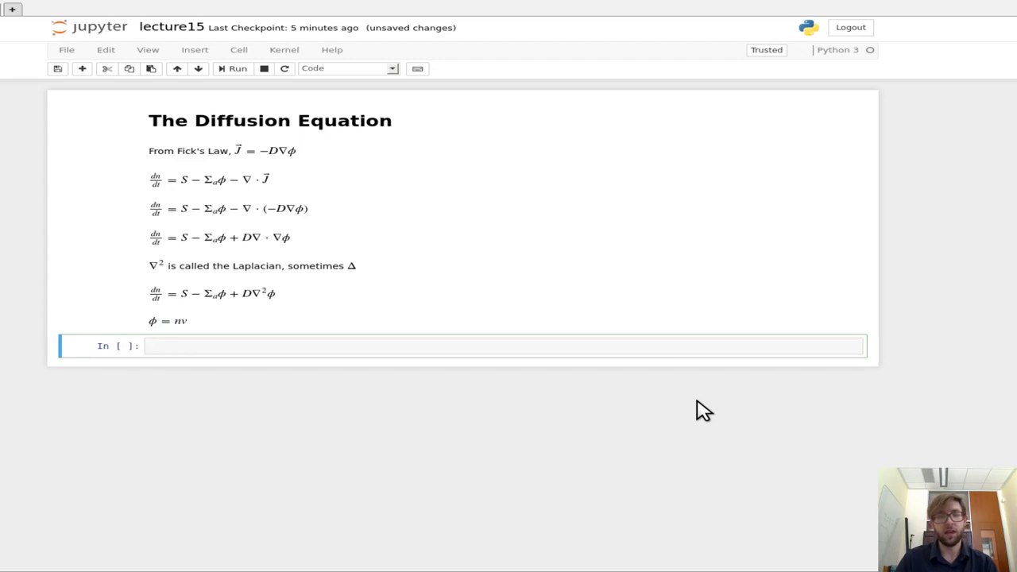
key(m)
key(Return)
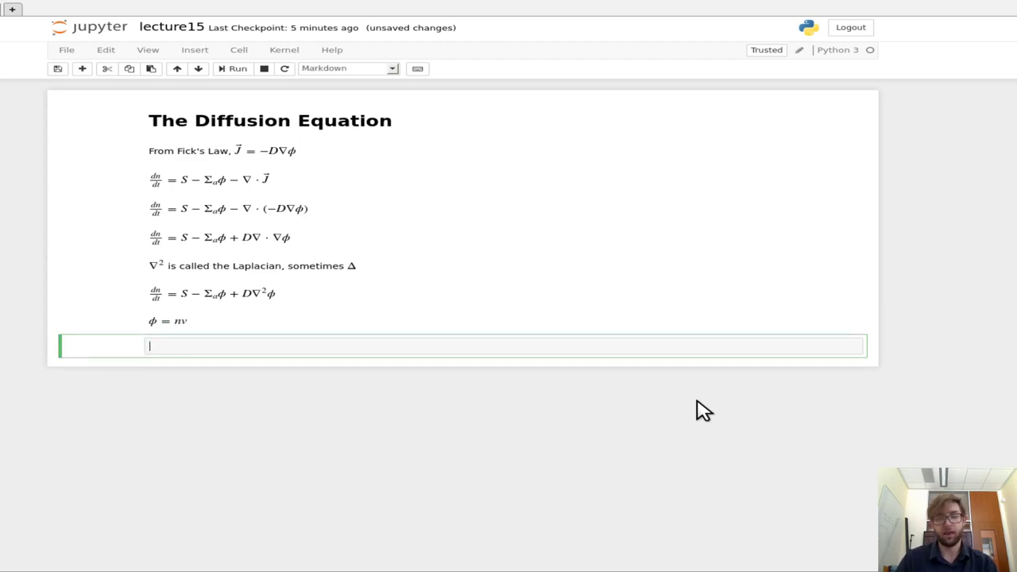
text($$)
key(Left)
text(\)
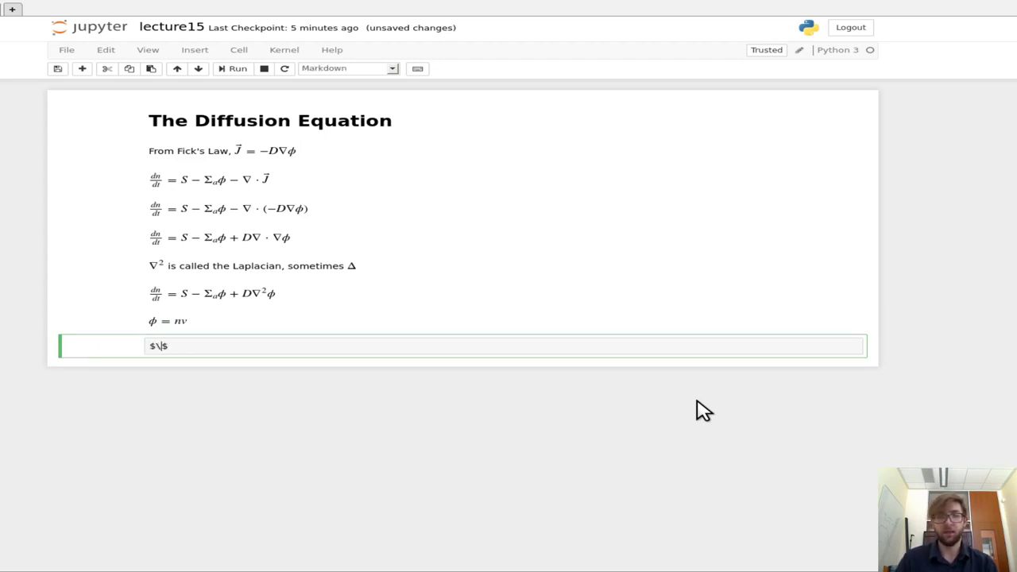
text(n)
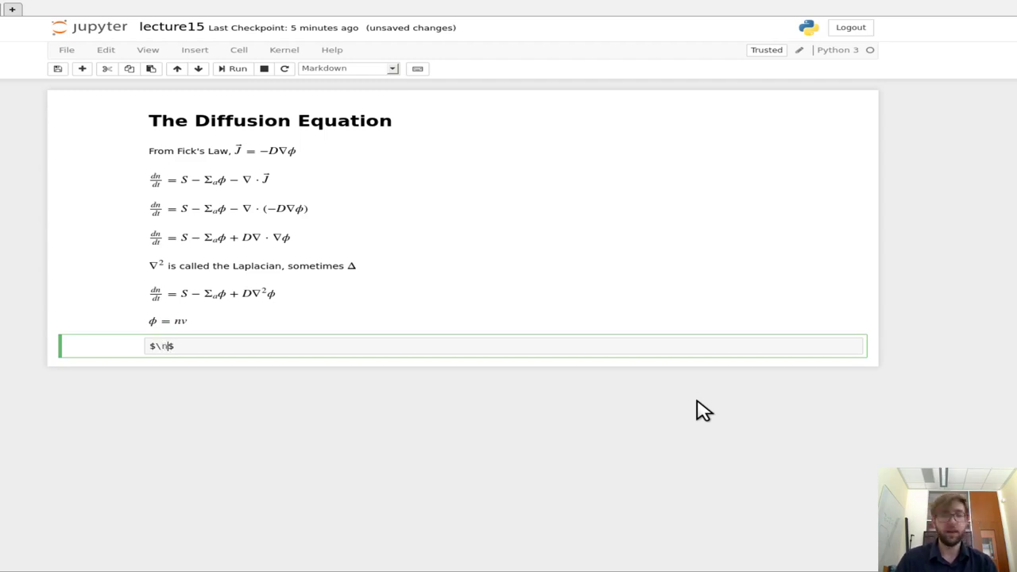
key(BackSpace)
key(BackSpace)
text(n = )
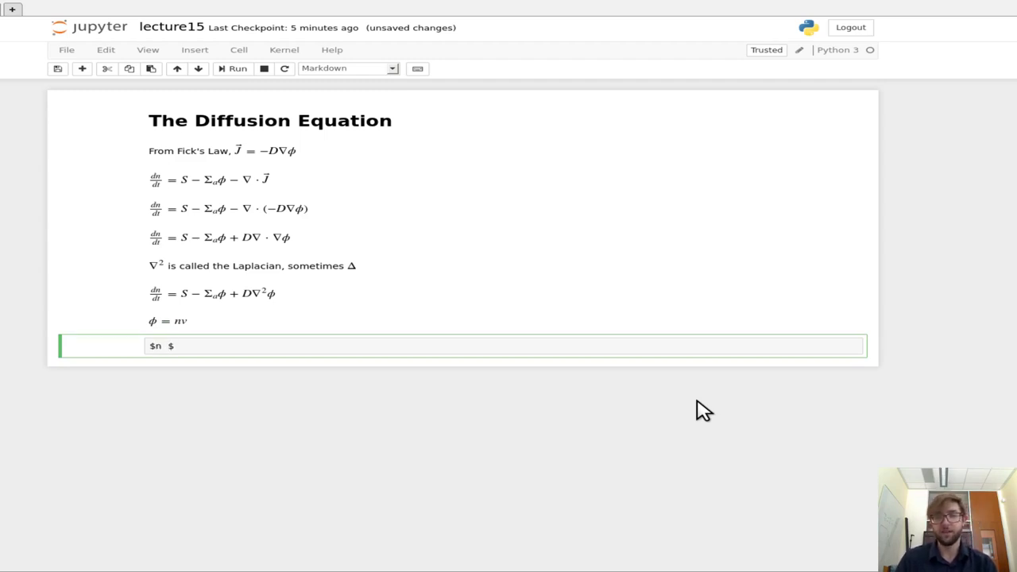
Complete the expression for n with \frac{\phi}{v} and render the cell.
text(frac)
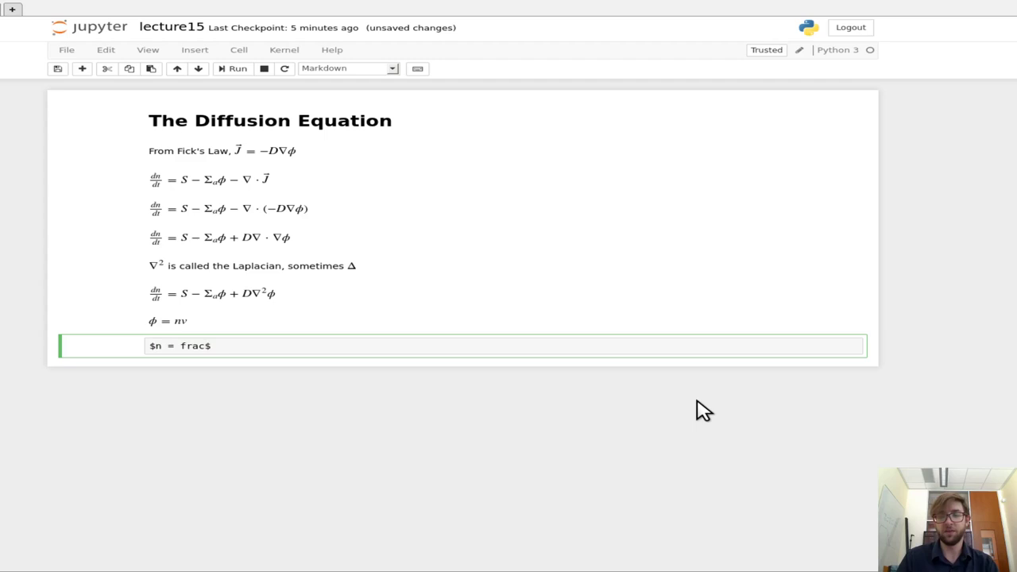
text(\)
key(Right)
key(Right)
key(Right)
key(Right)
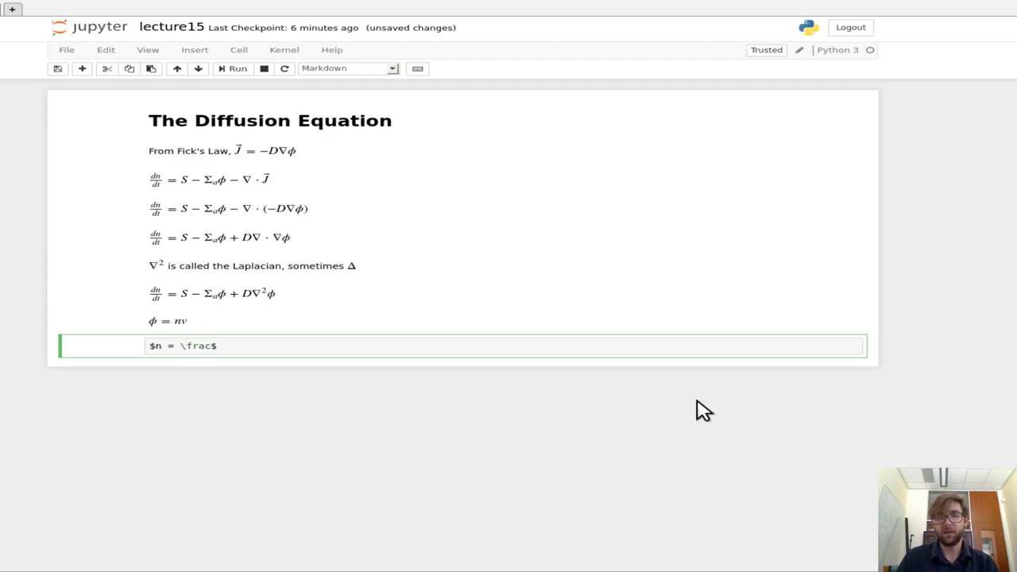
text({\ph)
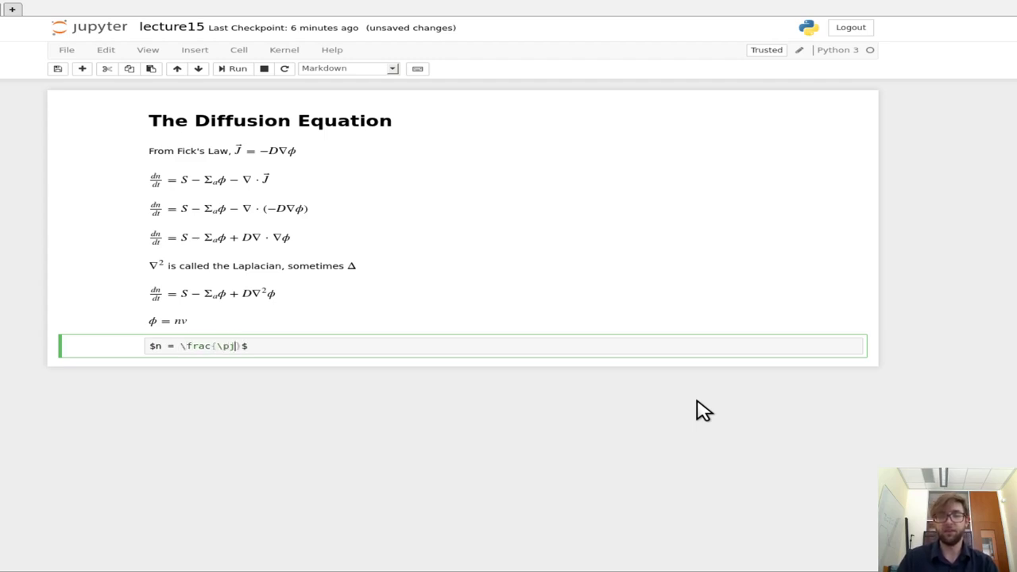
text(i)
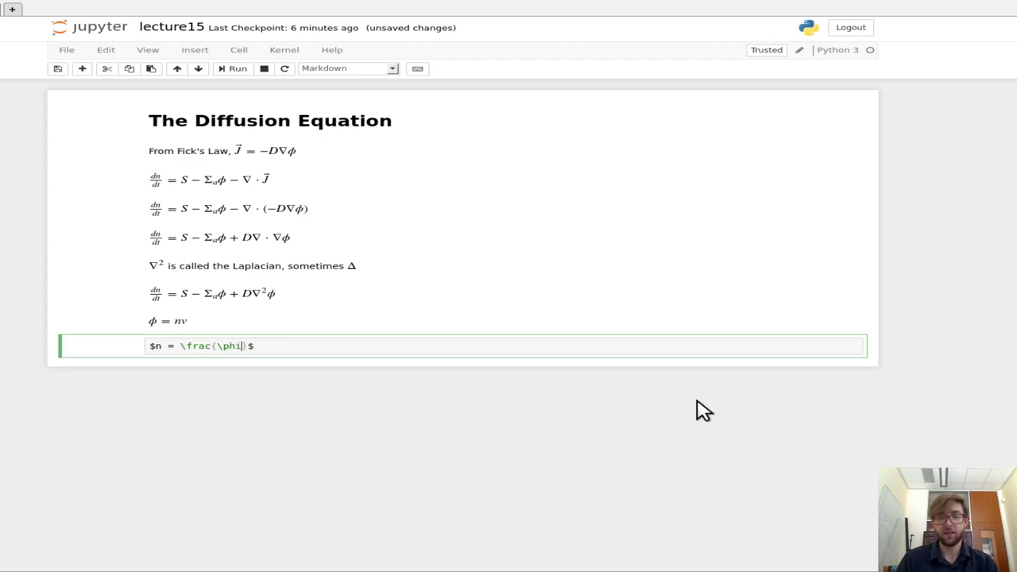
key(Right)
text({v)
key(Right)
key(Right)
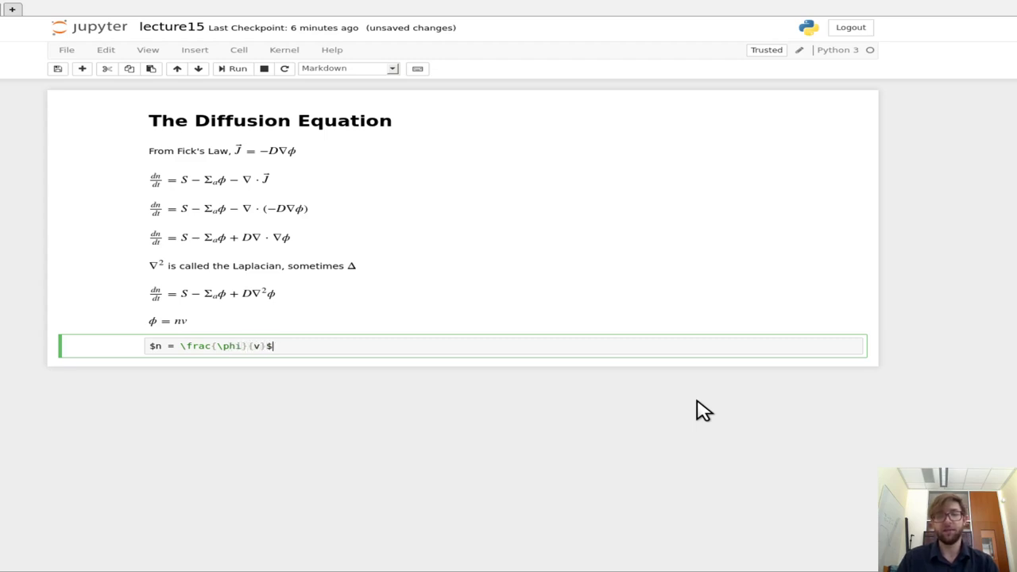
key(alt+Return)
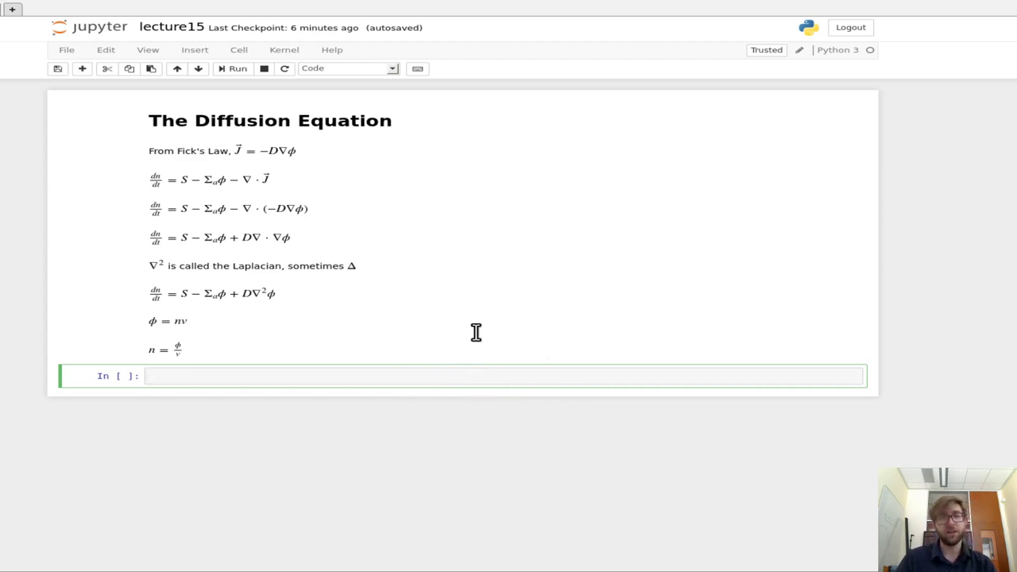
Copy the source of the equation containing + D \nabla^2\phi and render its cell again.
key(Escape)
key(Up)
key(Up)
key(Up)
key(Return)
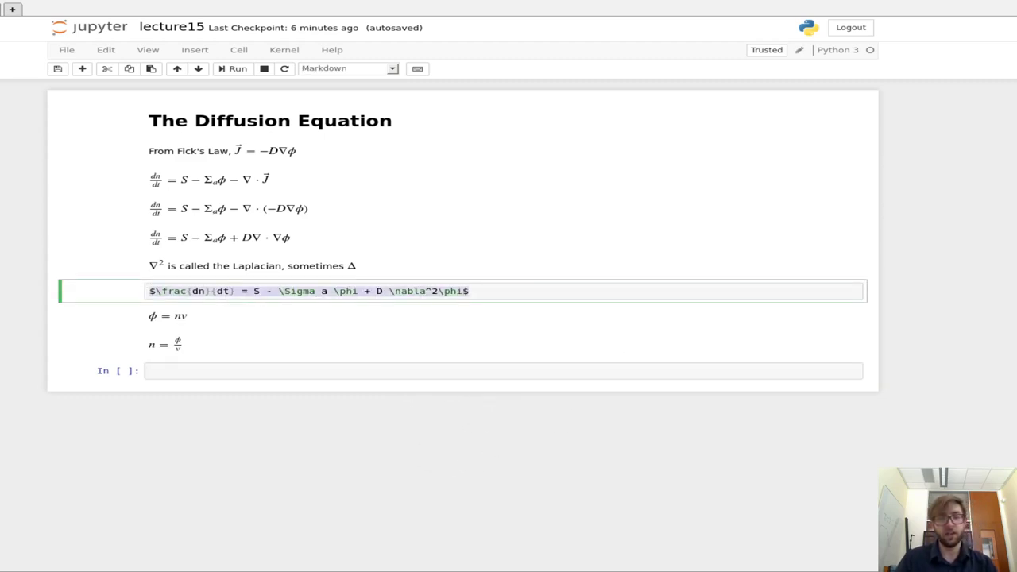
key(ctrl+Return)
key(Down)
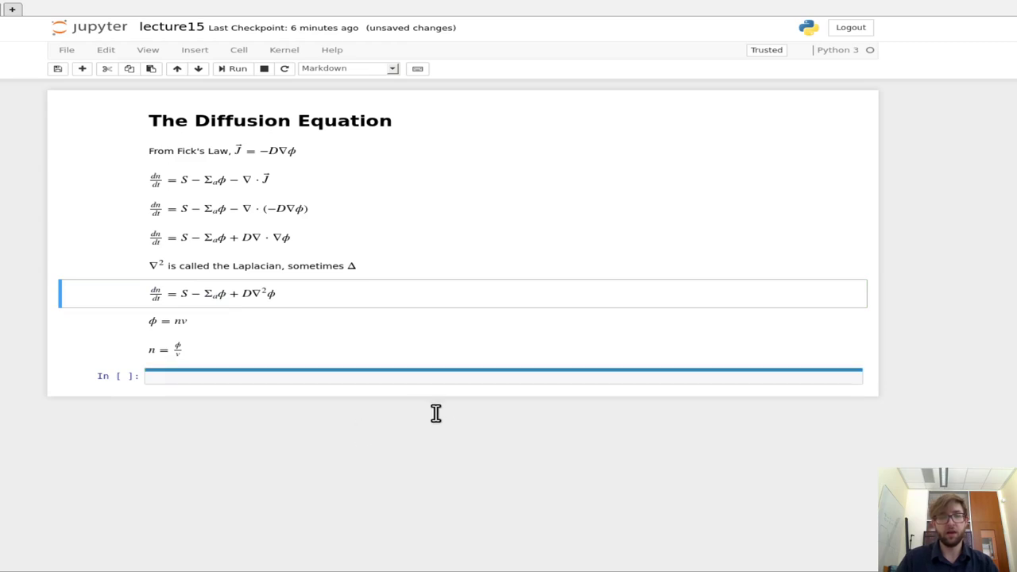
Make the empty last cell Markdown and insert $\frac{dn}{dt} = S - \Sigma_a \phi + D \nabla^2\phi$.
key(Return)
key(Escape)
key(m)
key(Return)
text($\frac{dn}{dt} = S - \Sigma_a \phi + D \nabla^2\phi$)
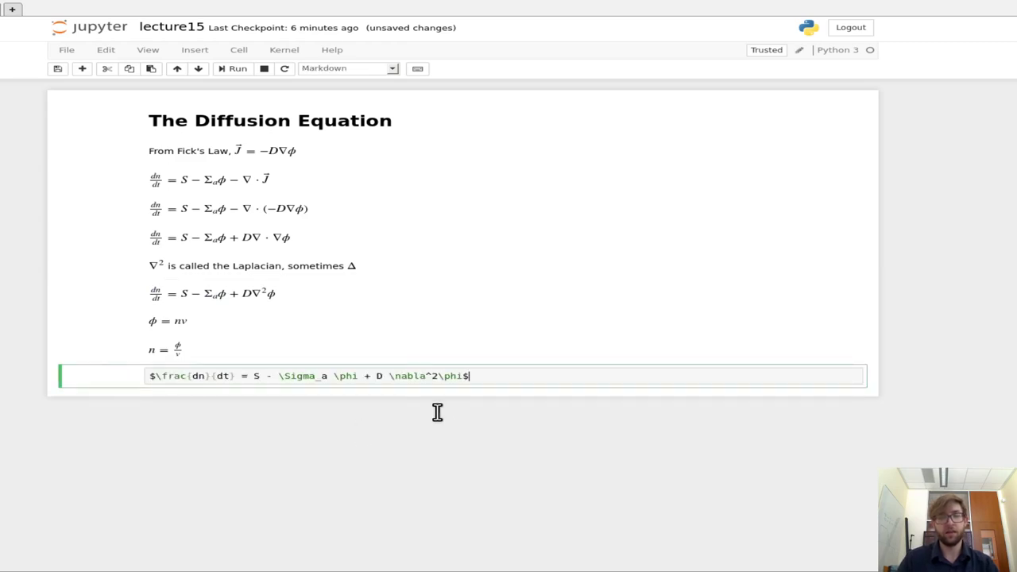
Insert the factor \frac{1}{v} in front of the time derivative in the last cell's equation.
key(Home)
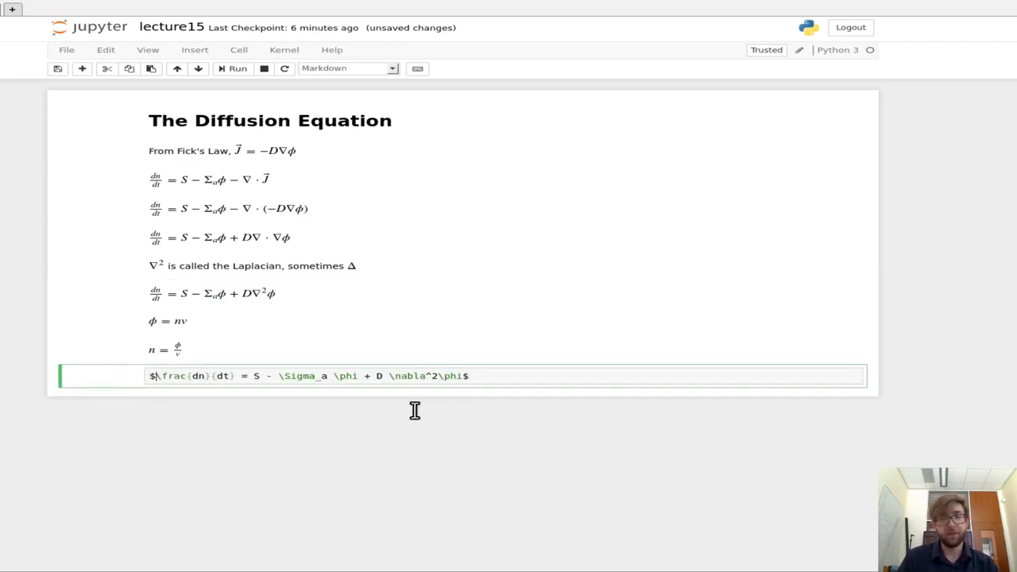
text(\)
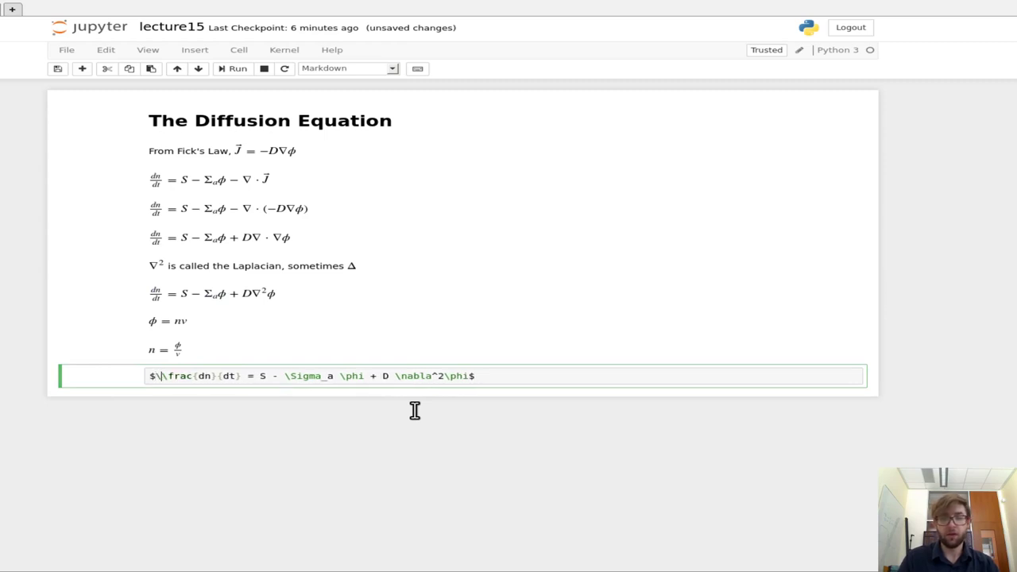
text(frac{P})
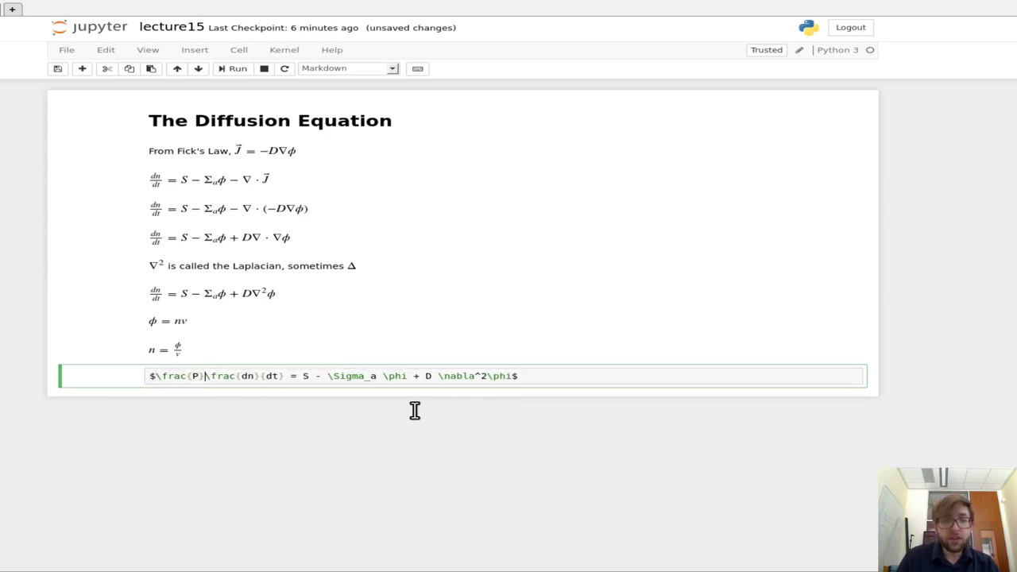
key(Left)
key(BackSpace)
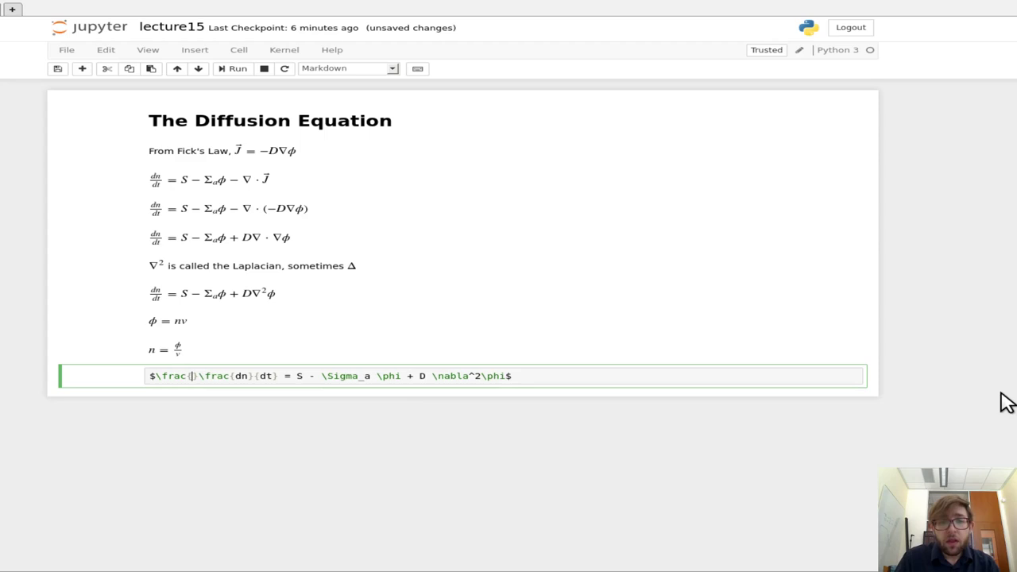
text(1)
key(Right)
text({)
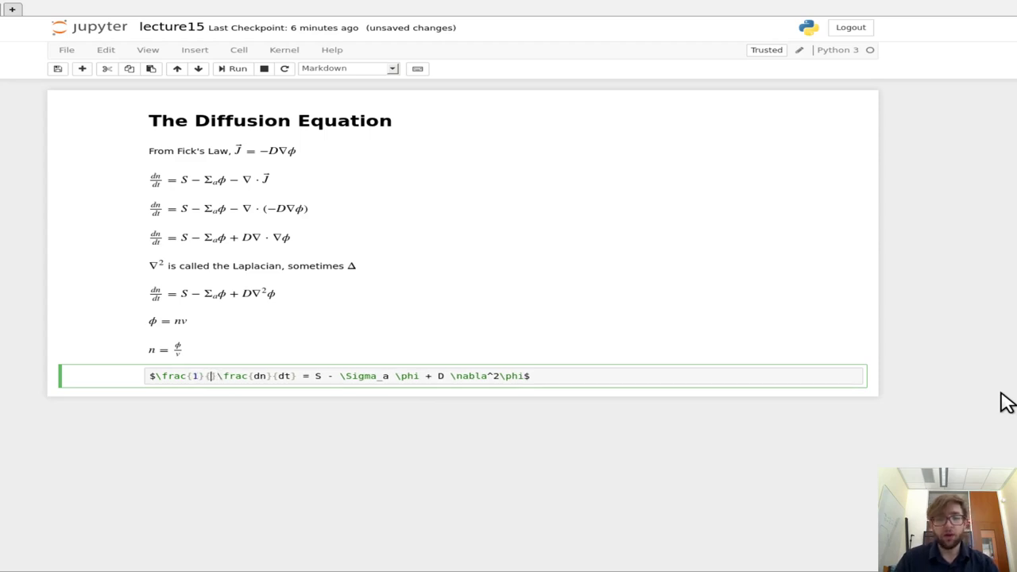
text(v)
Change the numerator of the time derivative from dn to d\phi.
key(Right)
key(Right)
key(Right)
key(Right)
key(Right)
key(Right)
key(Right)
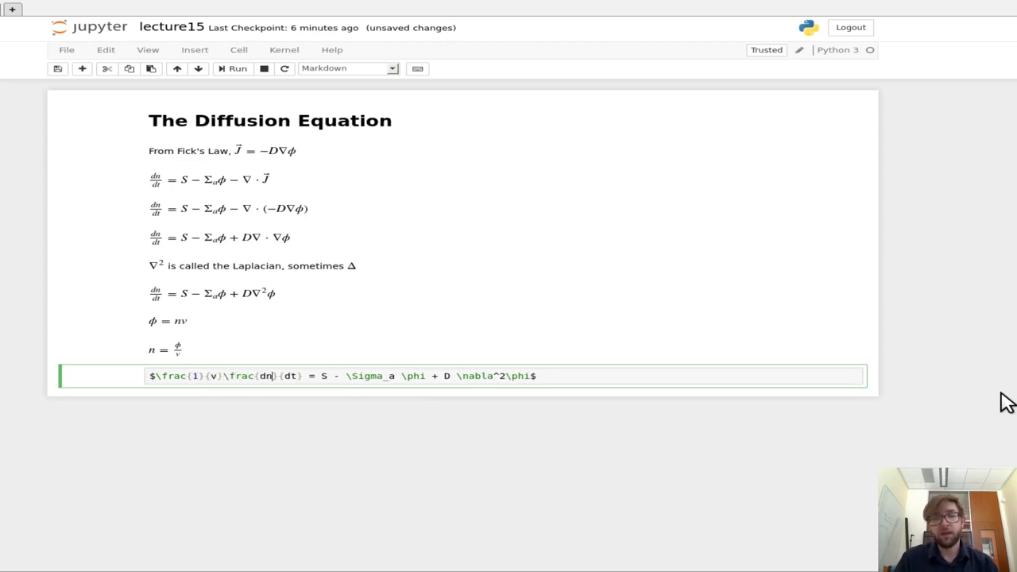
key(BackSpace)
text(\phi)
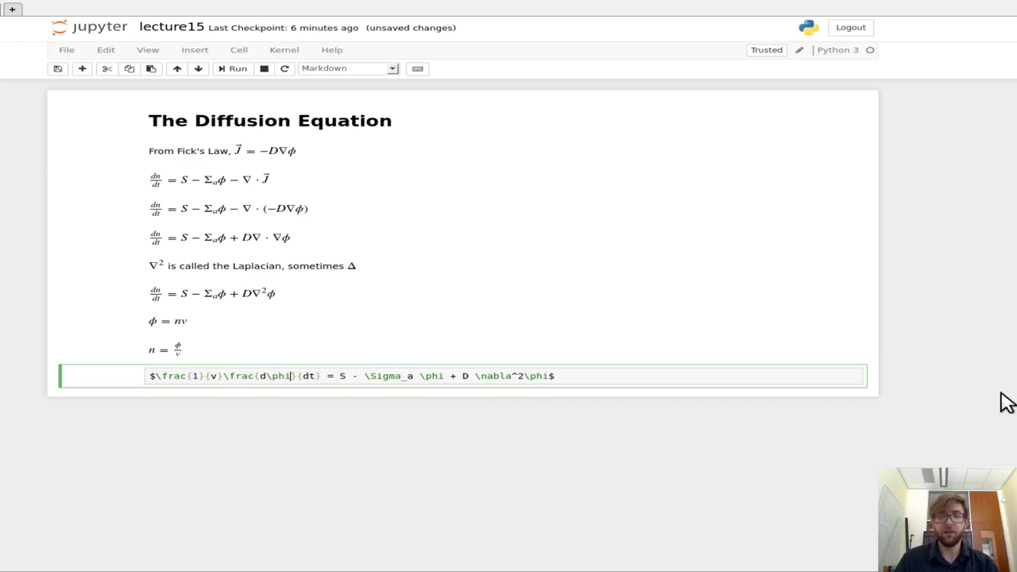
Render the last cell's equation with \frac{1}{v}\frac{d\phi}{dt} as its time derivative.
key(Right)
key(Right)
key(Right)
key(Right)
key(Right)
key(Right)
key(Right)
key(Right)
key(Right)
key(Right)
key(Right)
key(Right)
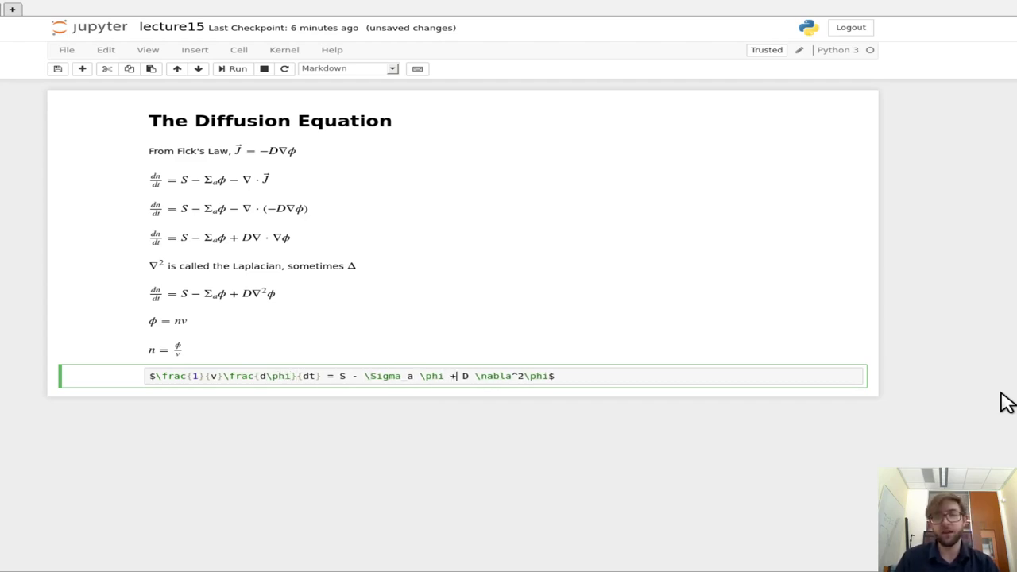
key(shift+Return)
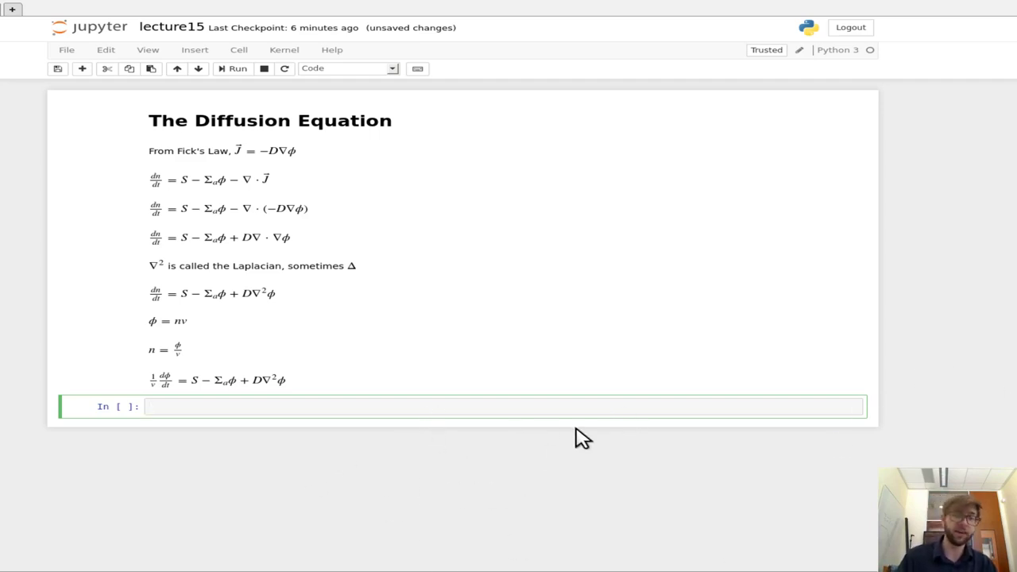
Add the level-four heading "The diffusion Equation" above the equation with \frac{1}{v}\frac{d\phi}{dt} and render its cell.
key(Escape)
key(Up)
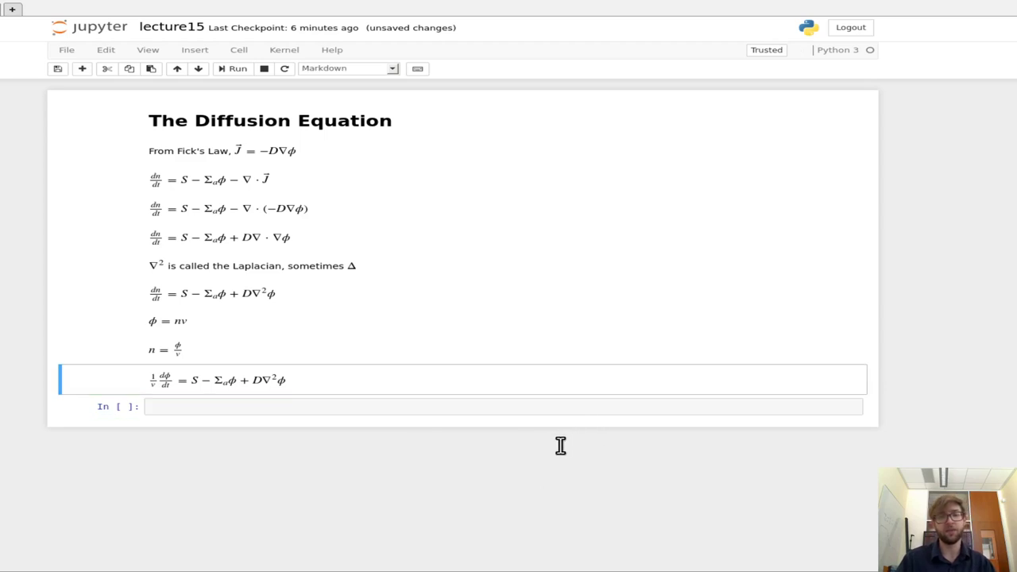
key(Return)
key(ctrl+a)
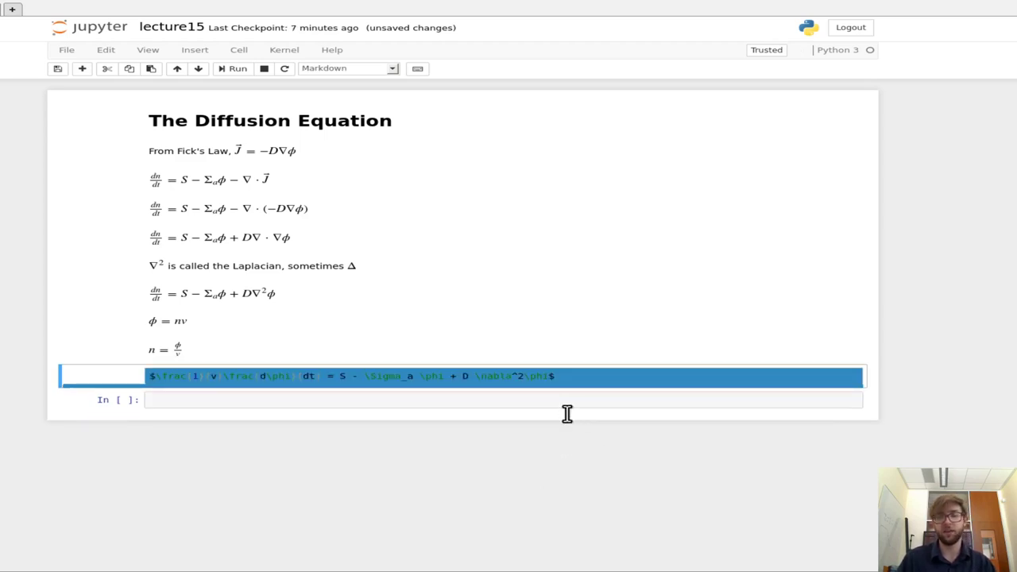
key(Left)
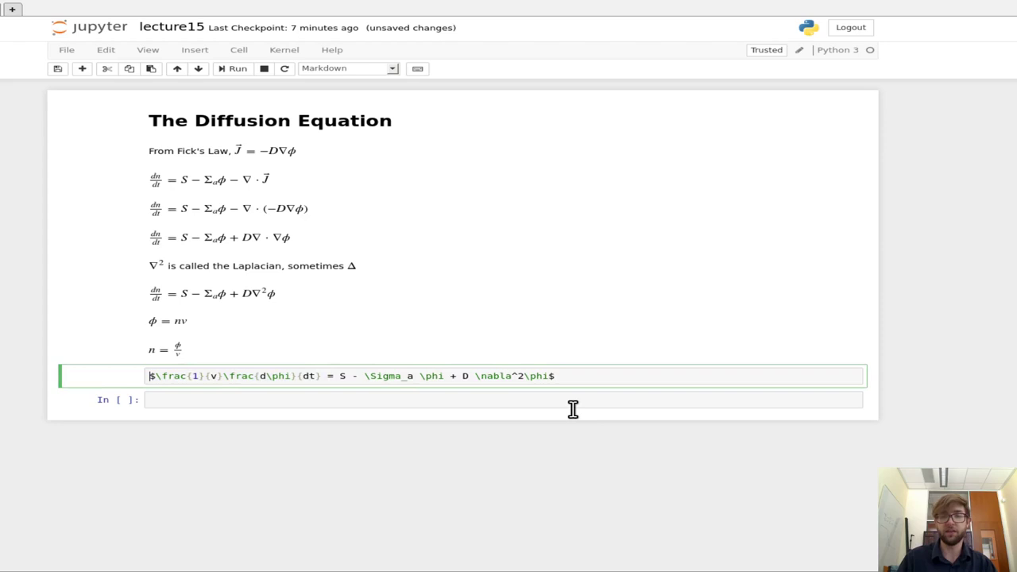
key(Return)
key(Up)
text(# )
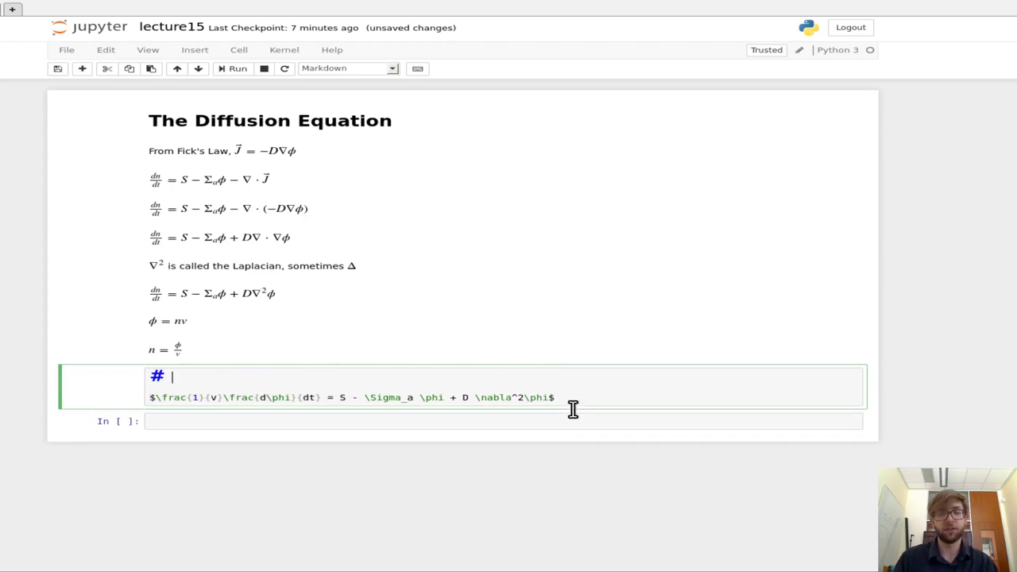
text(### T)
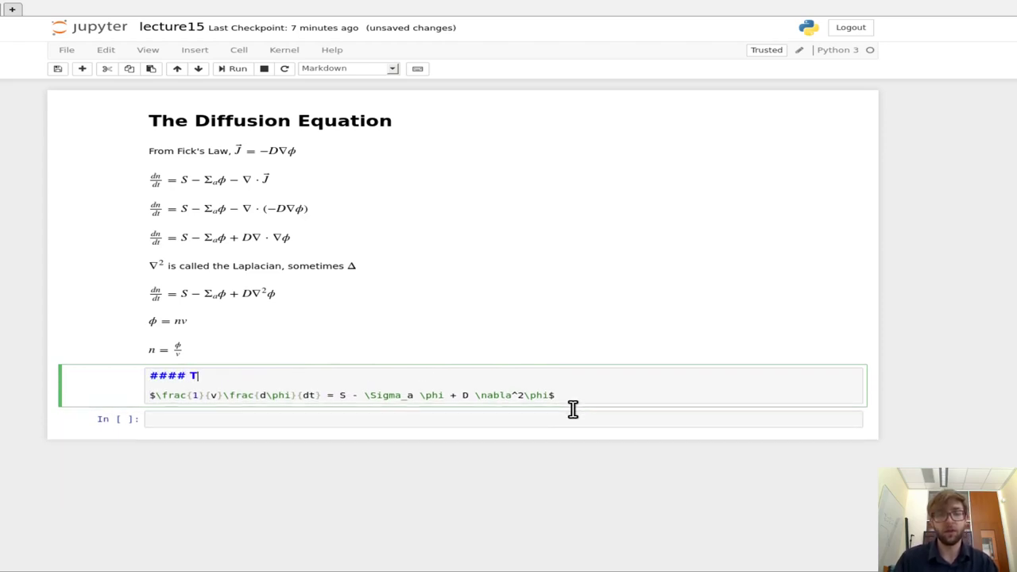
text(he dif)
key(BackSpace)
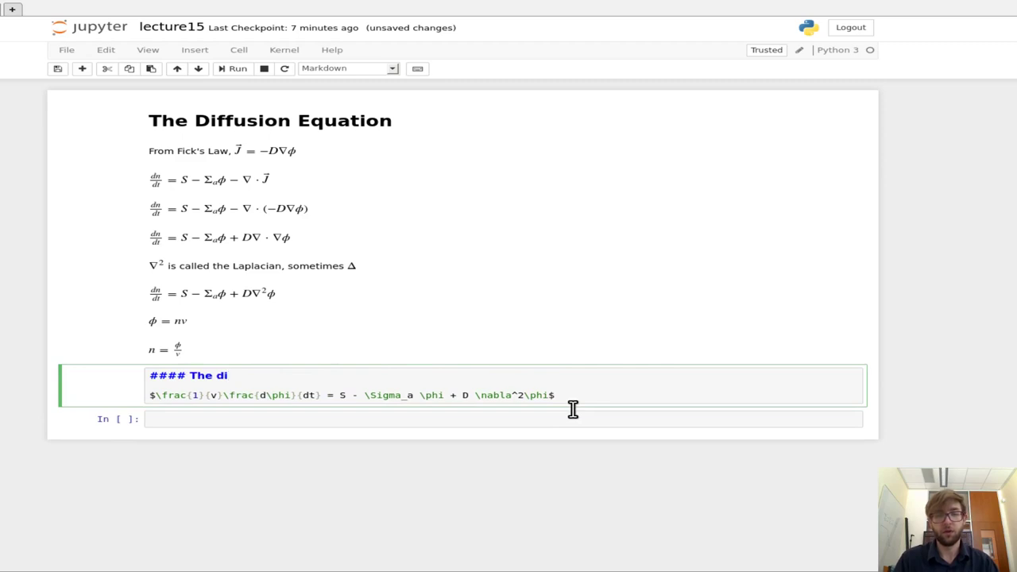
text(ffusion)
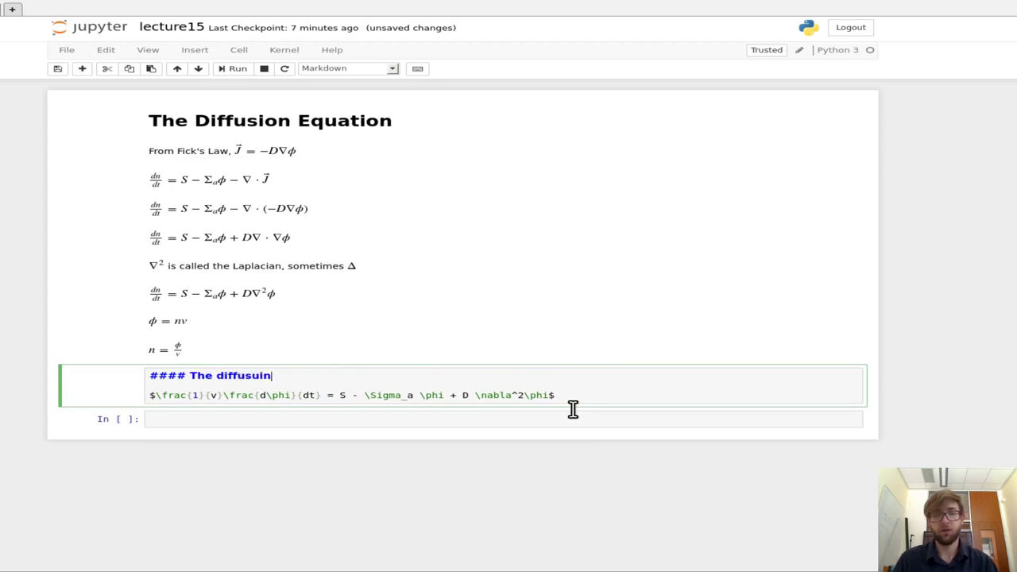
key(BackSpace)
key(BackSpace)
key(BackSpace)
text(ion Eq)
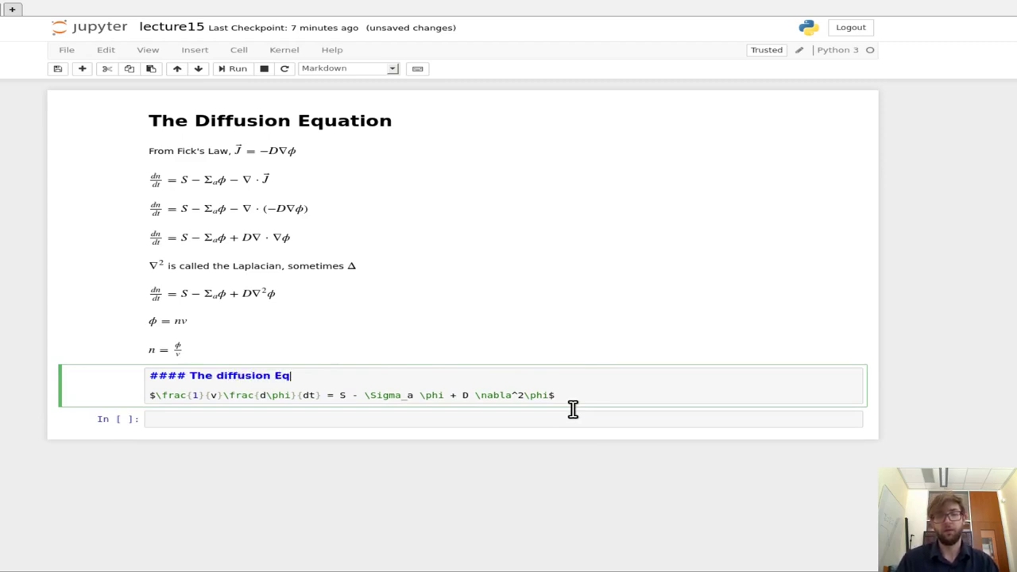
text(uation)
key(shift+Return)
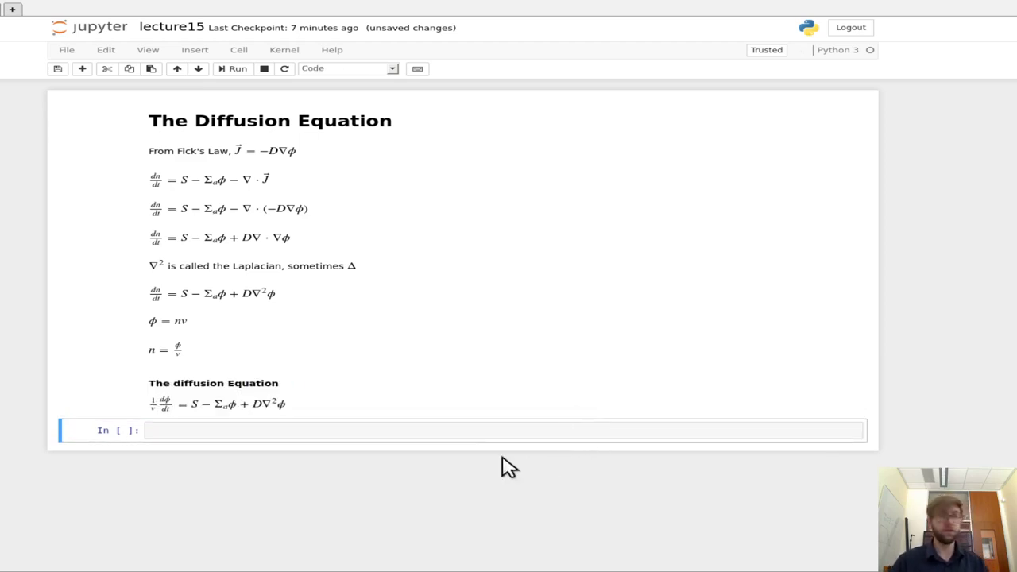
Capitalize the D of "diffusion" in the level-four heading and render the cell again.
double_click(431, 416)
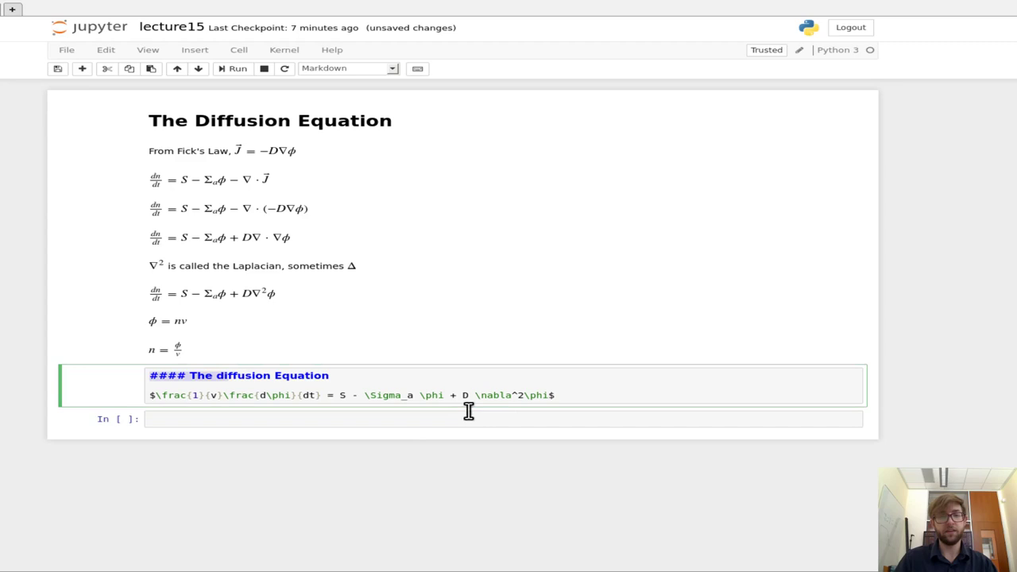
key(BackSpace)
text(D)
key(shift+Return)
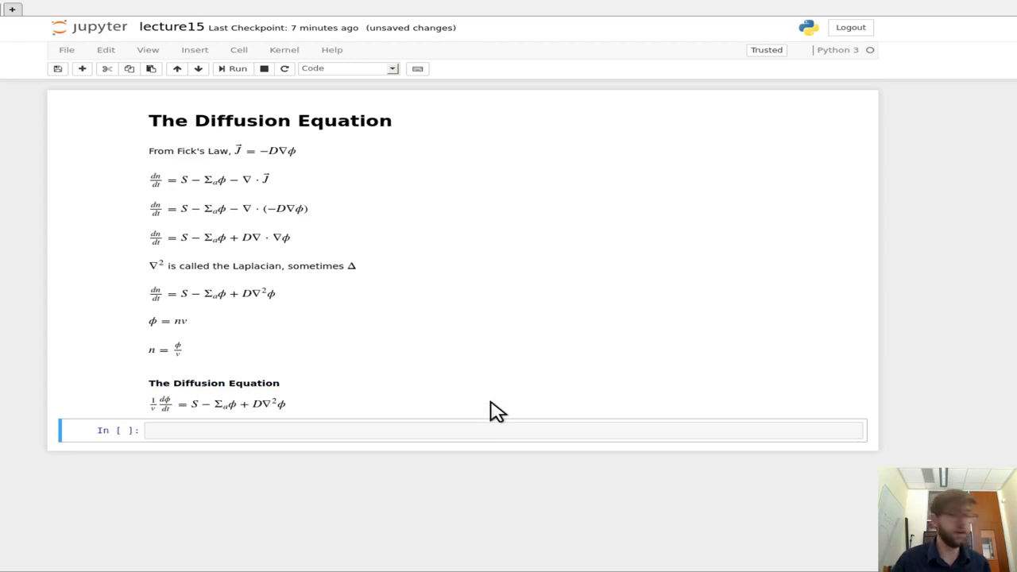
Make the empty last cell Markdown and enter "For steady state system," followed by a new line.
key(Return)
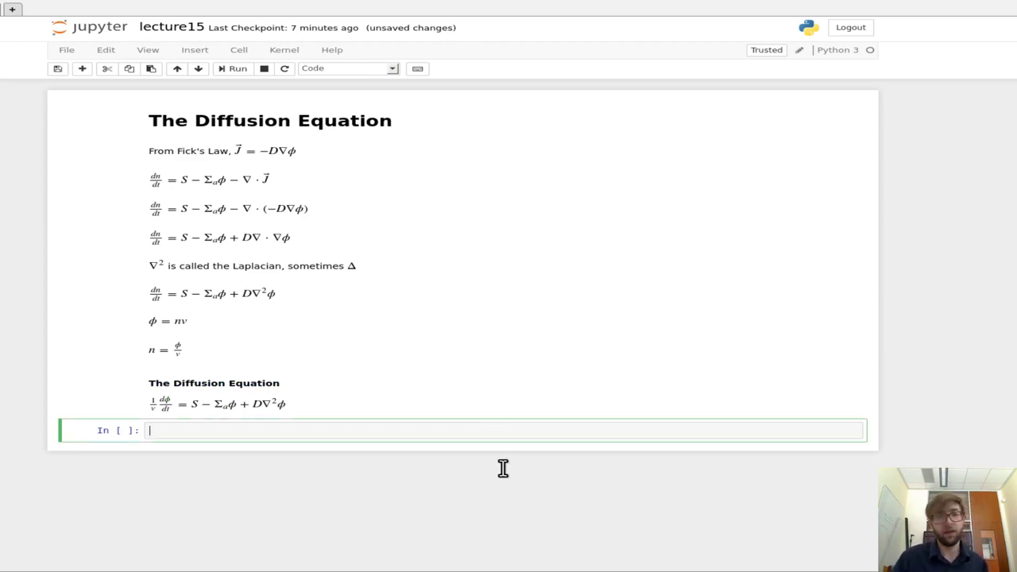
key(Escape)
key(m)
key(Return)
text(F)
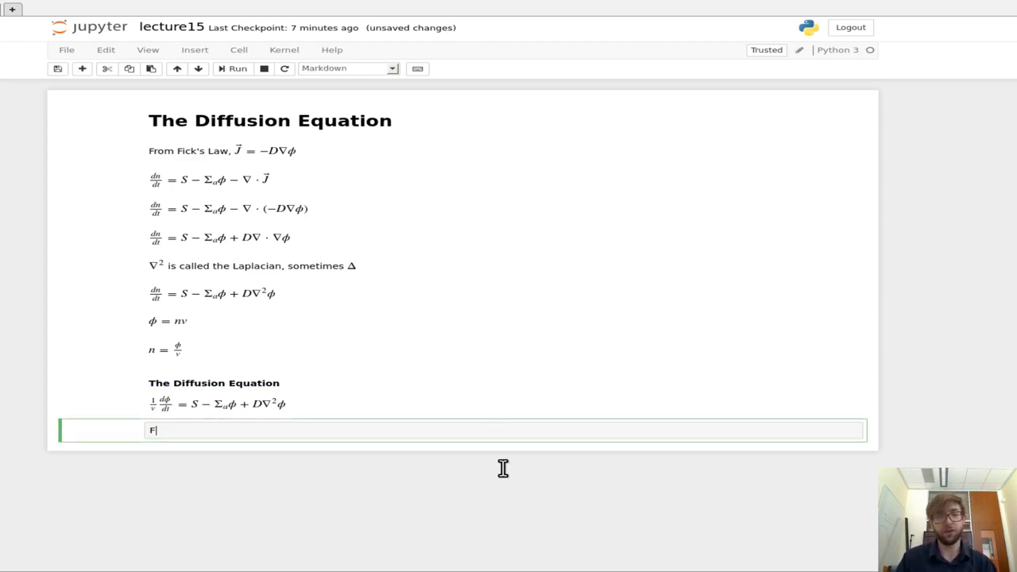
text(or st)
key(BackSpace)
text(t)
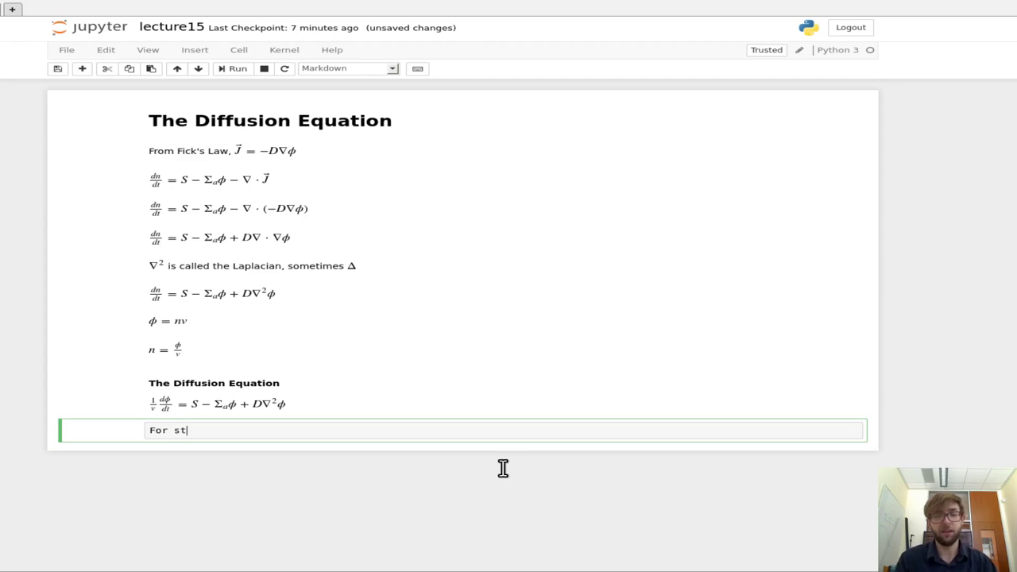
text(eady state syst)
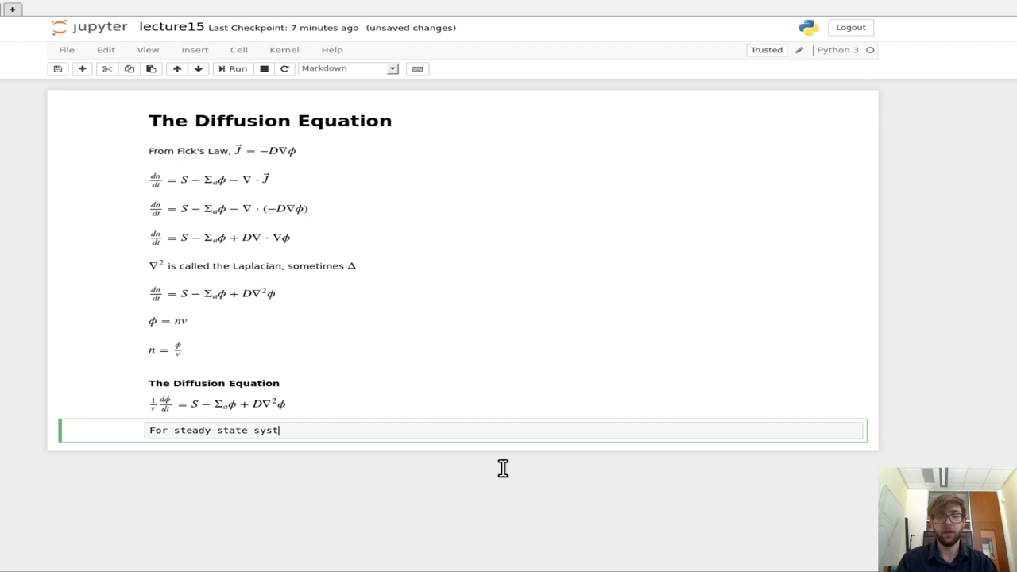
text(em,)
key(Return)
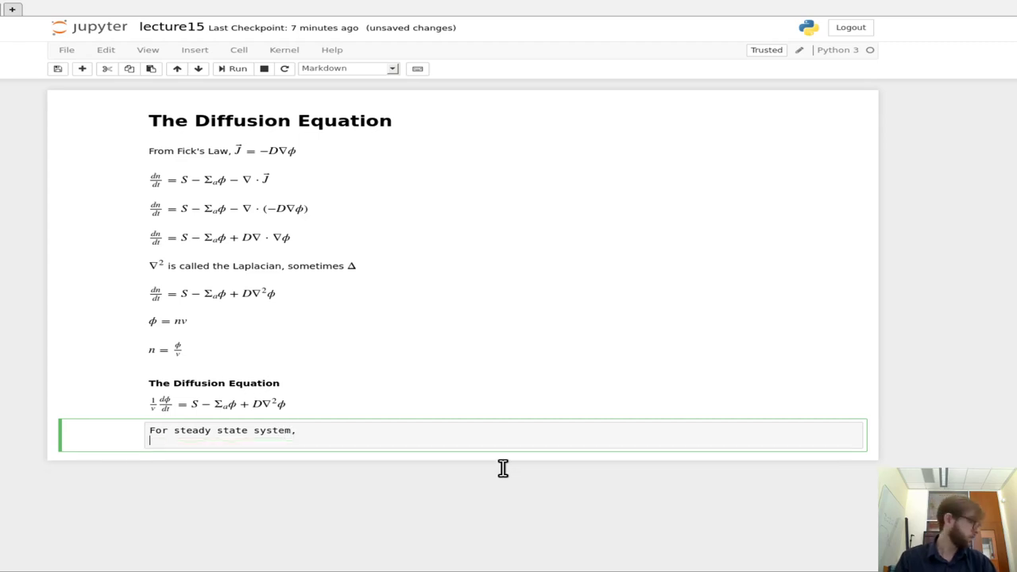
Copy S - \Sigma_a \phi + D \nabla^2\phi$ from the source of the Diffusion Equation cell and render that cell again.
key(Up)
key(Up)
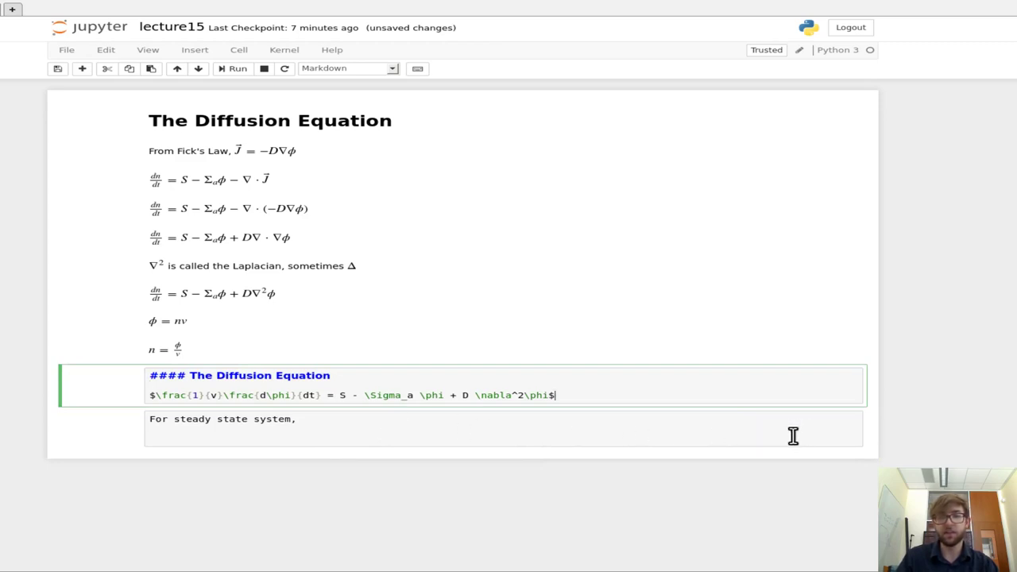
drag(786, 435, 579, 437)
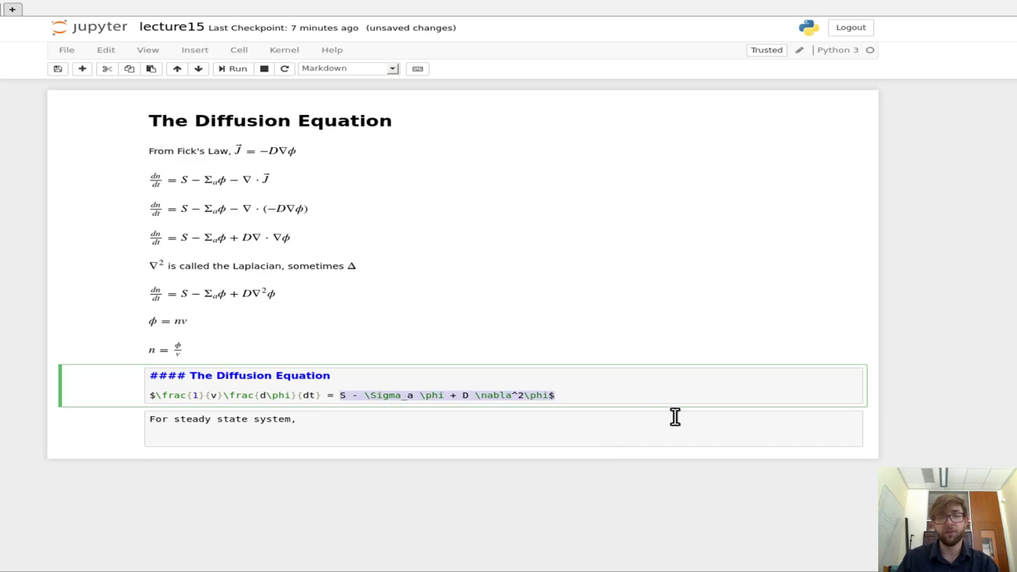
key(shift+Return)
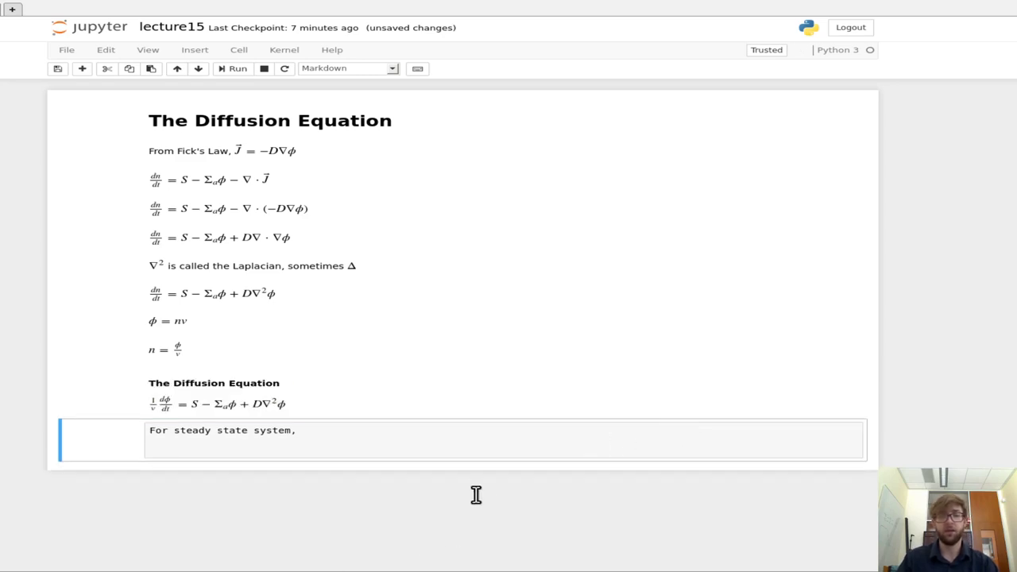
Below the steady-state text, start an equation with $0 = and paste the copied right-hand side S - \Sigma_a \phi + D \nabla^2\phi$.
key(Return)
text($$)
key(Left)
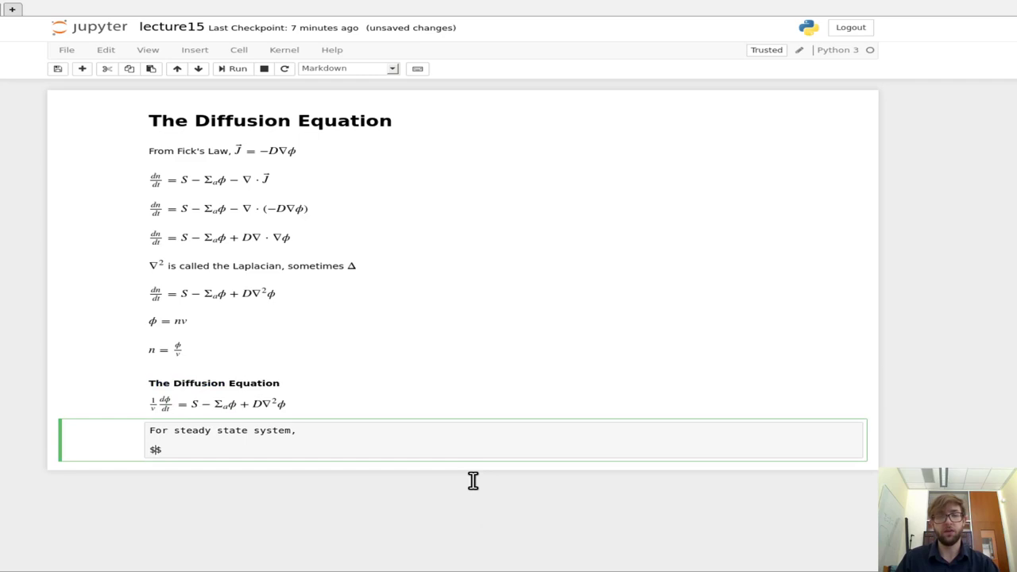
text(0 = S - \Sigma_a \phi + D \nabla^2\phi$)
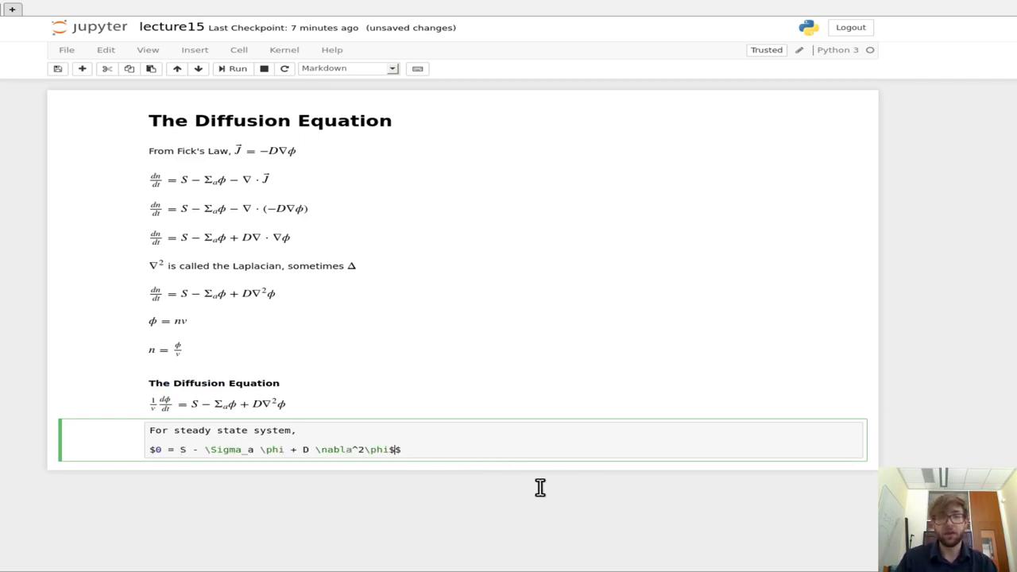
Delete the plus sign in front of D \nabla^2\phi in the steady-state equation.
key(Left)
key(Left)
key(Left)
key(Left)
key(Left)
key(Left)
key(Left)
key(Left)
key(Left)
key(Left)
key(Left)
key(Left)
key(Left)
key(Left)
key(Left)
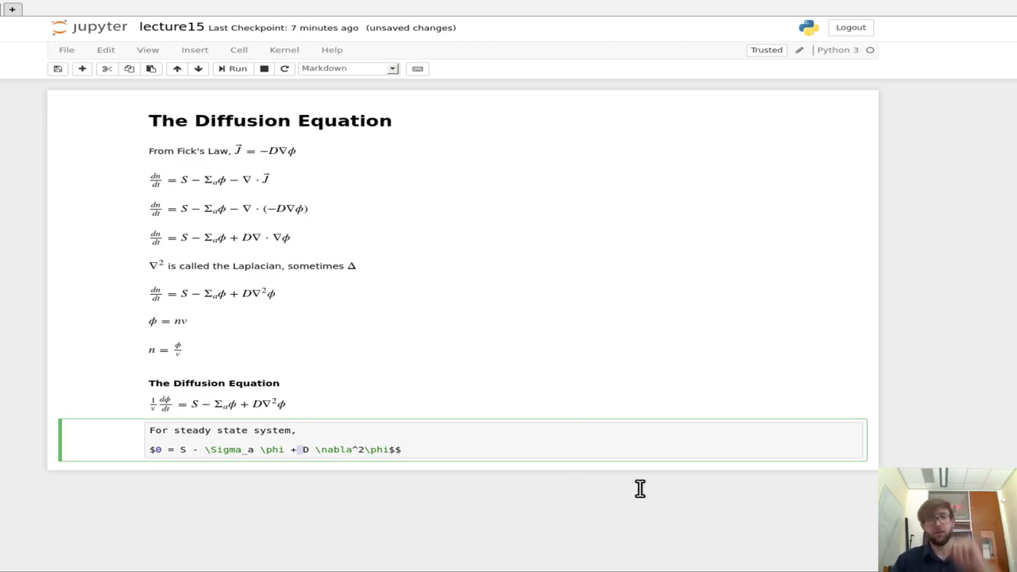
key(Left)
key(Left)
key(Right)
key(Right)
key(Right)
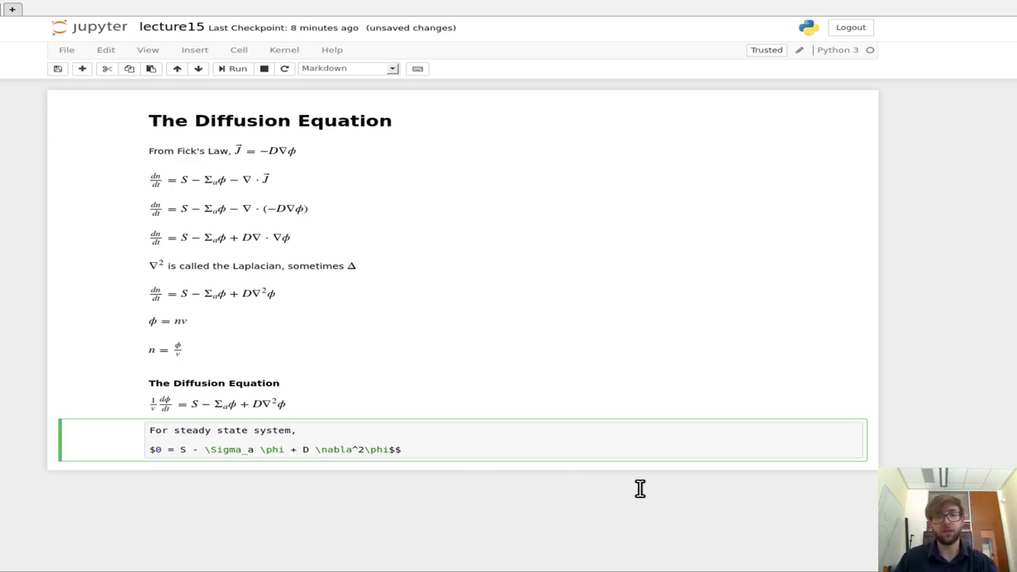
key(BackSpace)
key(BackSpace)
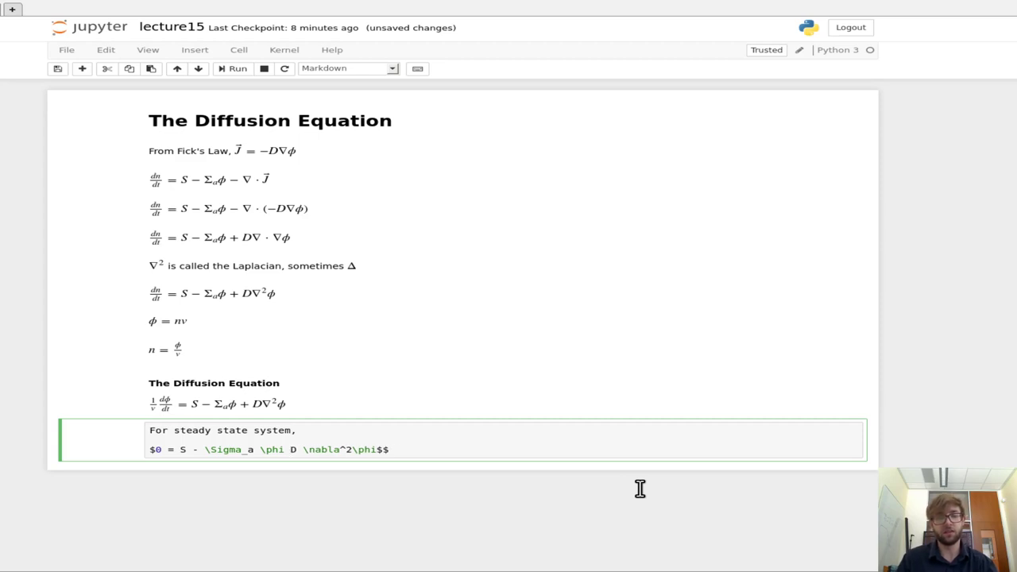
Delete the terms S - \Sigma_a \phi in front of D \nabla^2\phi in the steady-state equation.
key(shift+Left)
key(shift+Left)
key(shift+Left)
key(shift+Left)
key(shift+Left)
key(shift+Left)
key(shift+Left)
key(shift+Left)
key(shift+Left)
key(shift+Left)
key(shift+Left)
key(shift+Left)
key(shift+Left)
key(shift+Left)
key(shift+Left)
key(shift+Left)
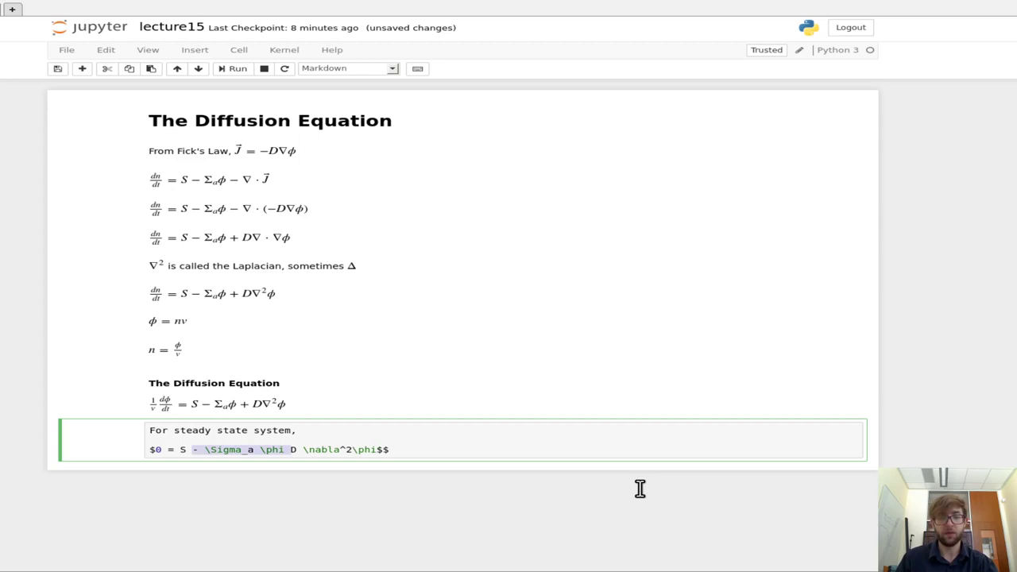
key(BackSpace)
key(BackSpace)
key(BackSpace)
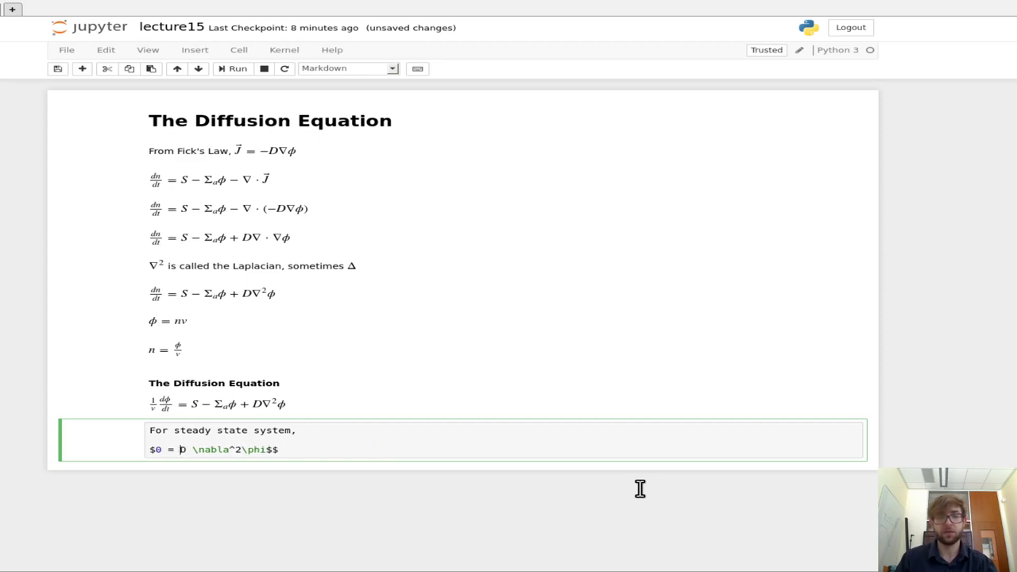
Remove the extra closing dollar sign, append + S - \Sigma_a \phi after D \nabla^2\phi, and render the cell.
key(Right)
key(Right)
key(Right)
key(Right)
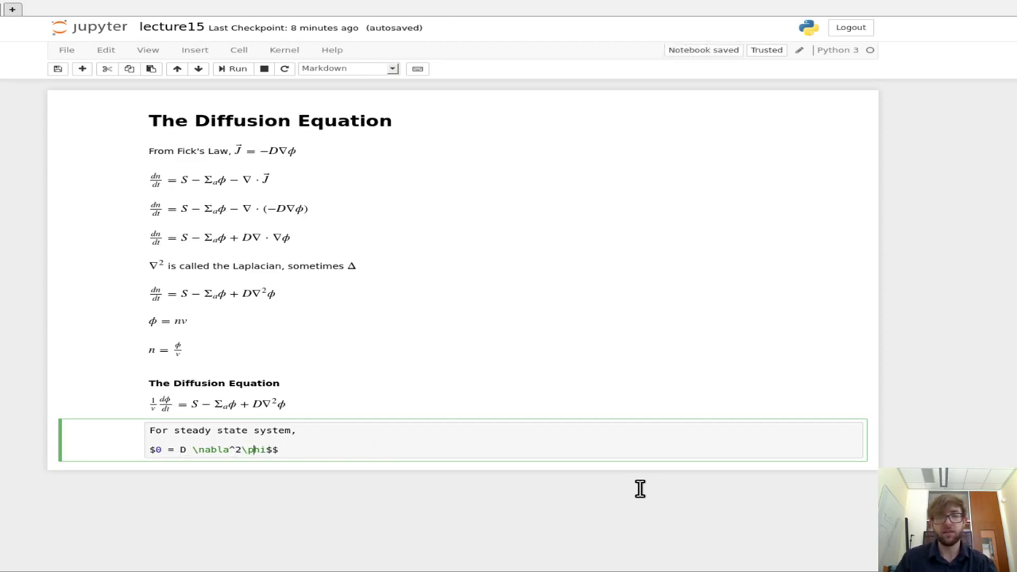
key(BackSpace)
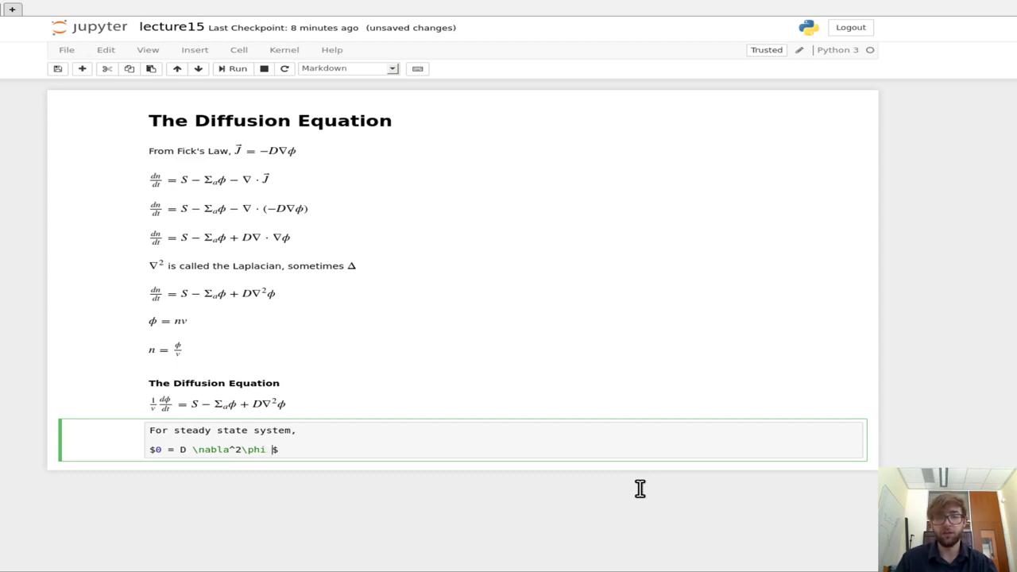
text(+ s)
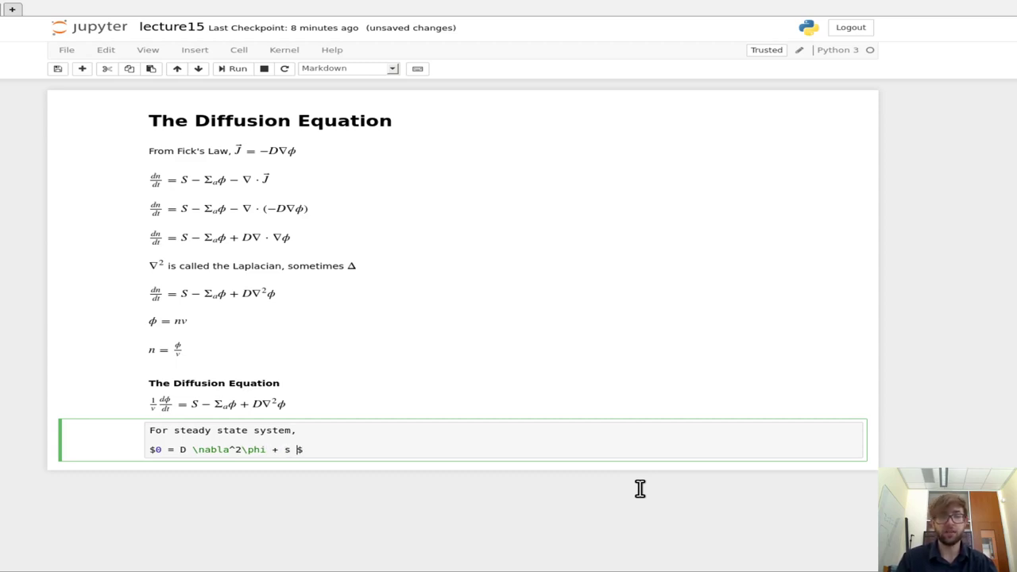
key(BackSpace)
text(S)
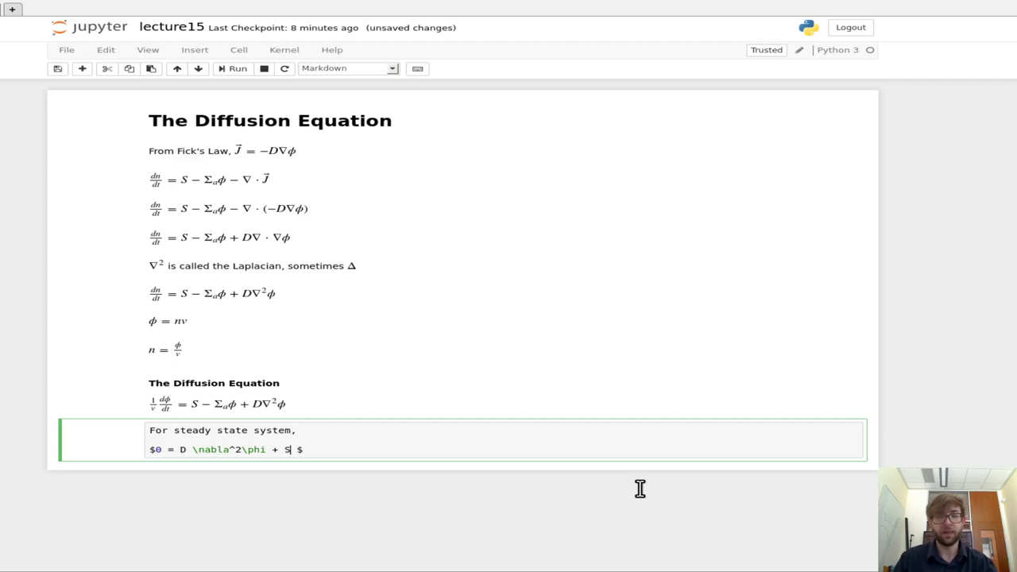
text( - \Sigma_a \phi)
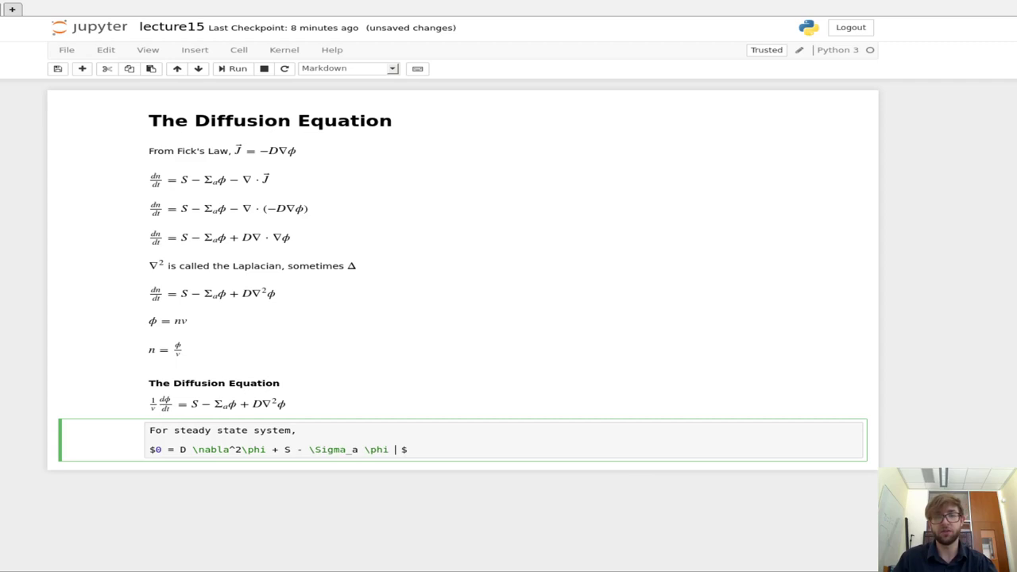
key(shift+Return)
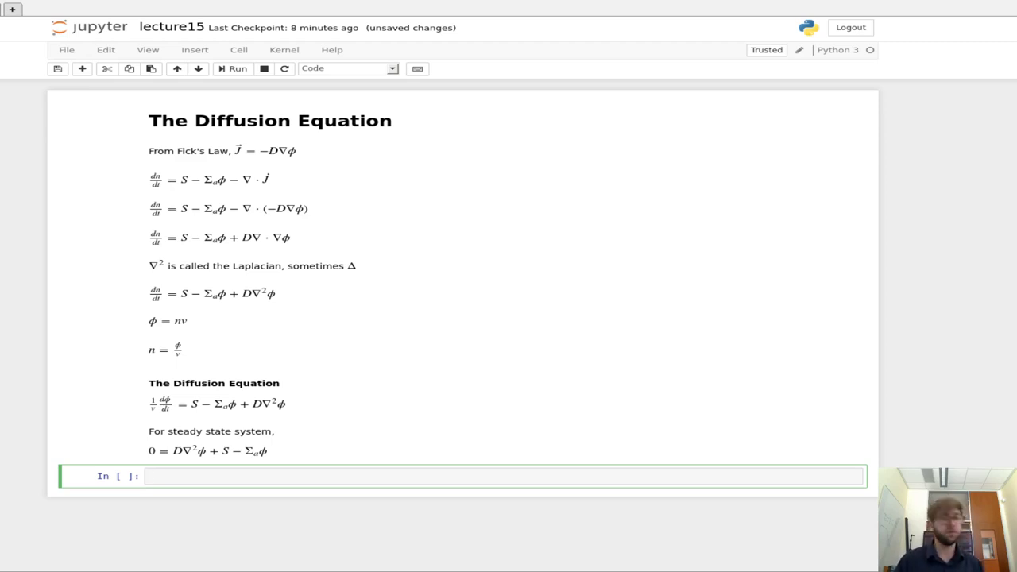
Convert the new empty cell to Markdown and write Let's call the Difussion Length $L$ in it.
key(Escape)
key(m)
key(Return)
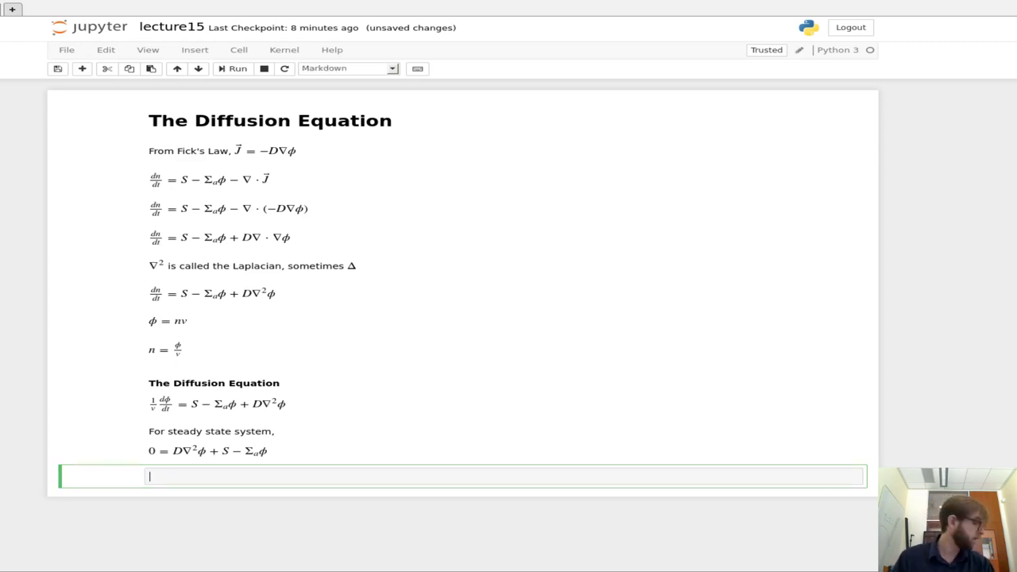
text(Le)
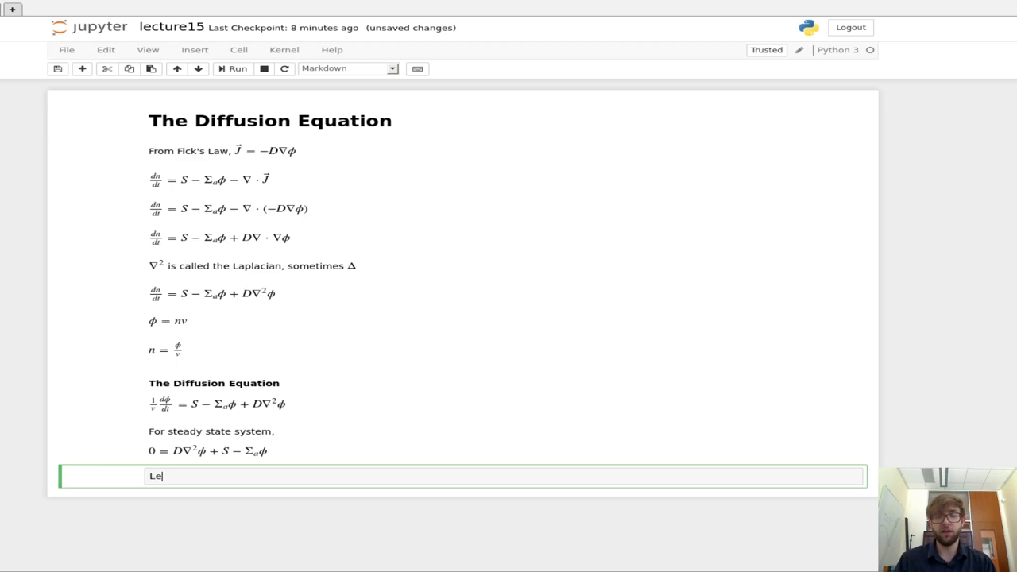
text(t's )
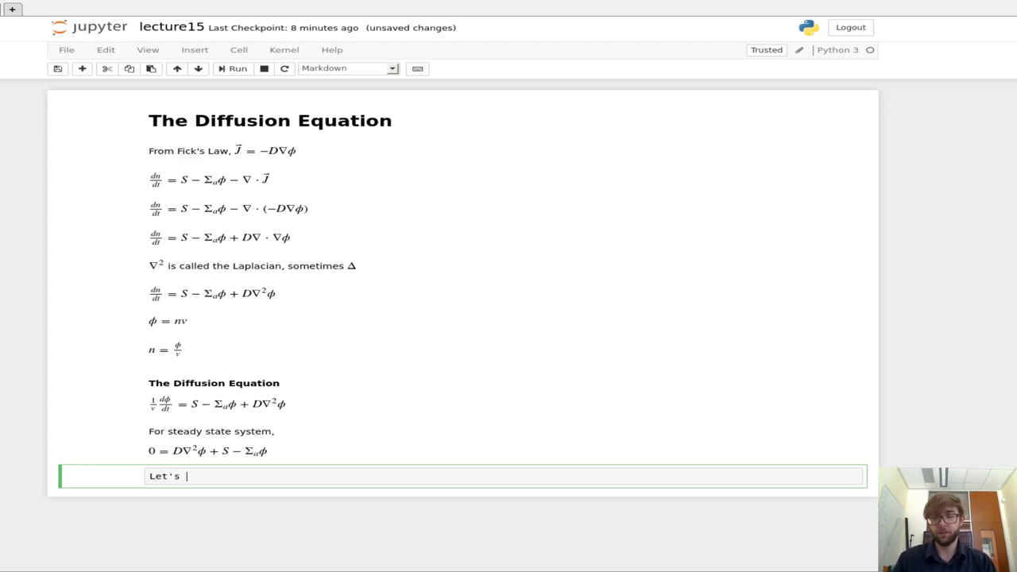
text(call the )
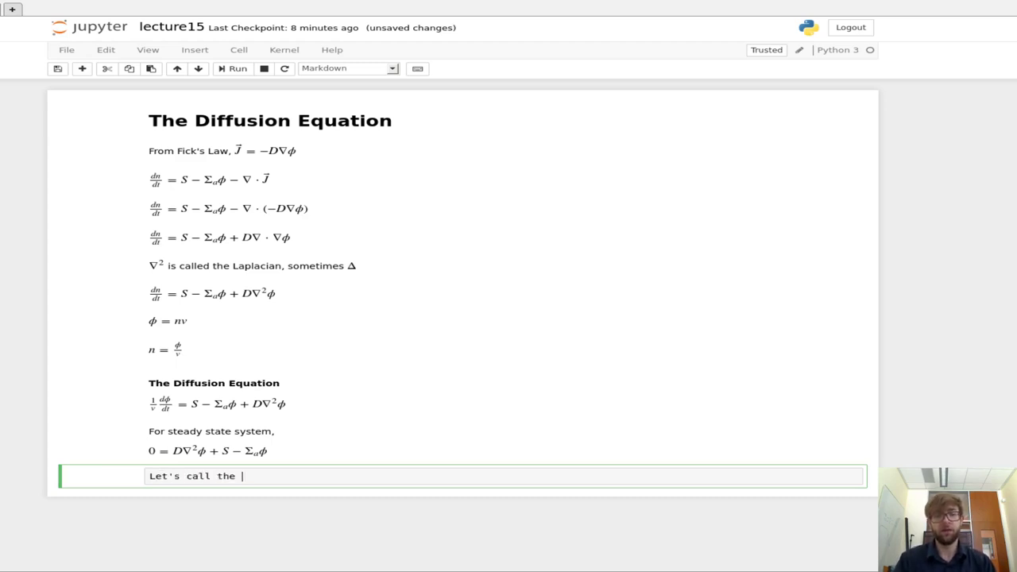
text(Dission)
key(BackSpace)
key(BackSpace)
key(BackSpace)
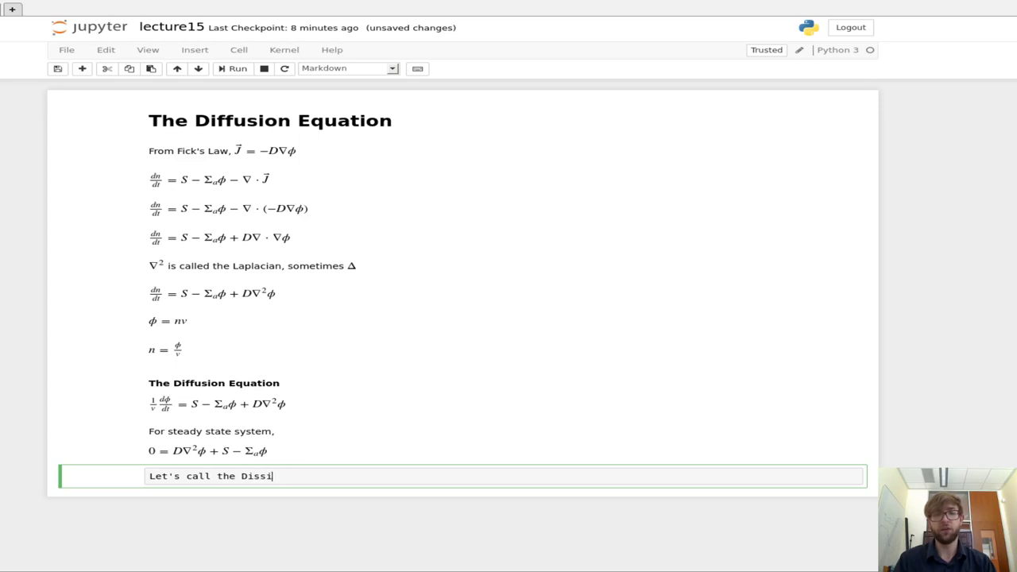
key(BackSpace)
key(BackSpace)
key(BackSpace)
text(fu)
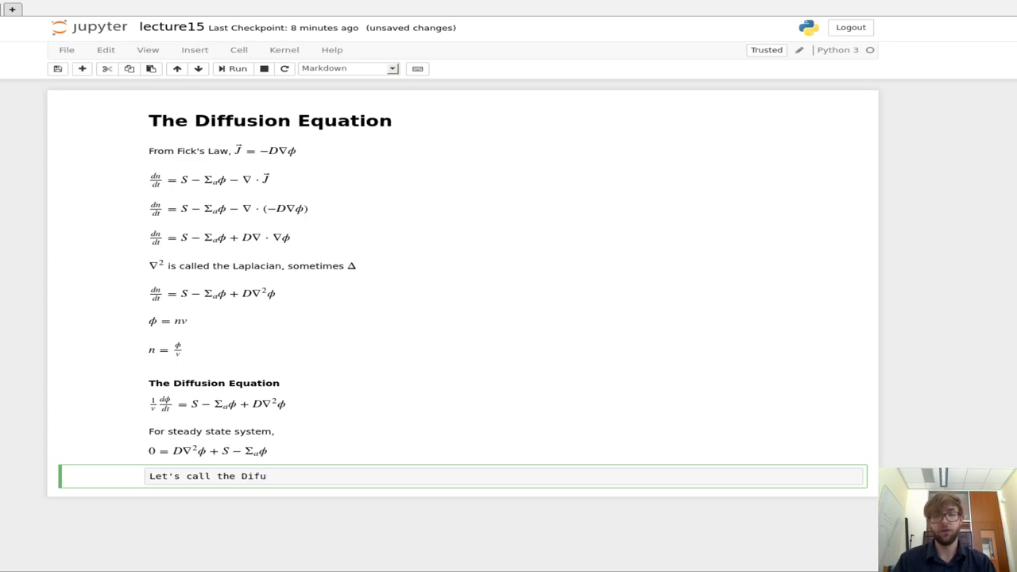
text(ssion Length )
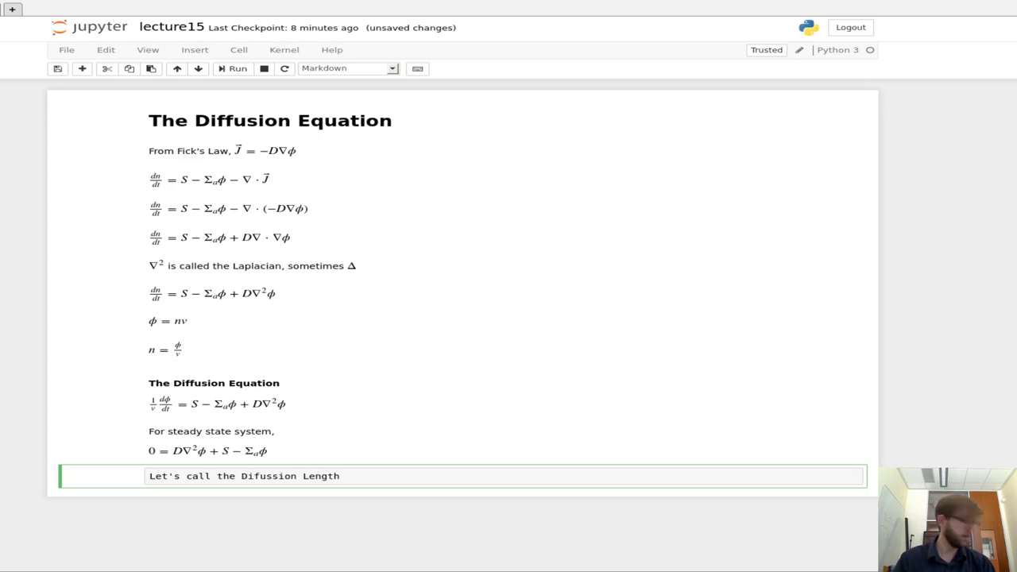
text($L$)
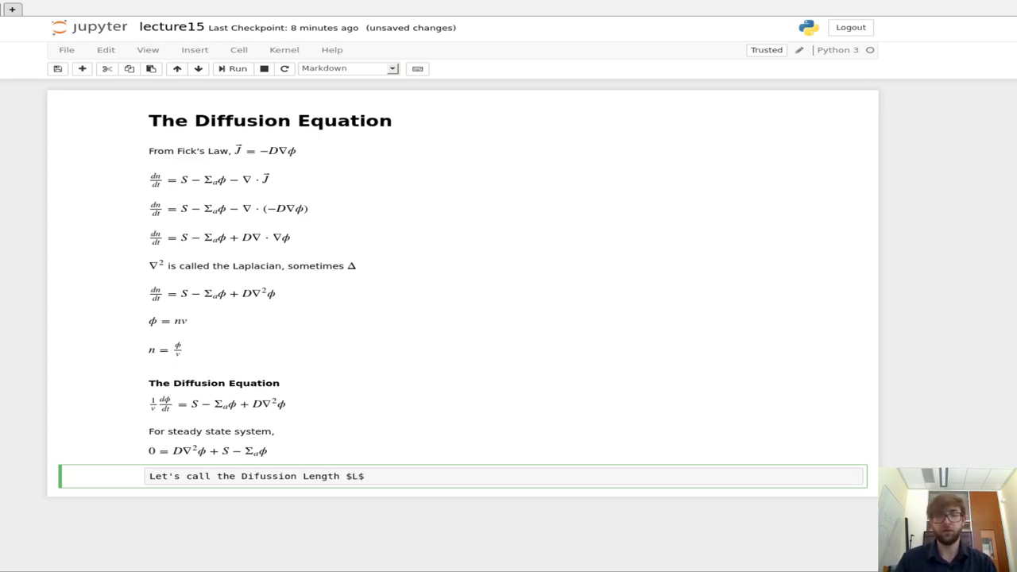
key(Left)
text(^2)
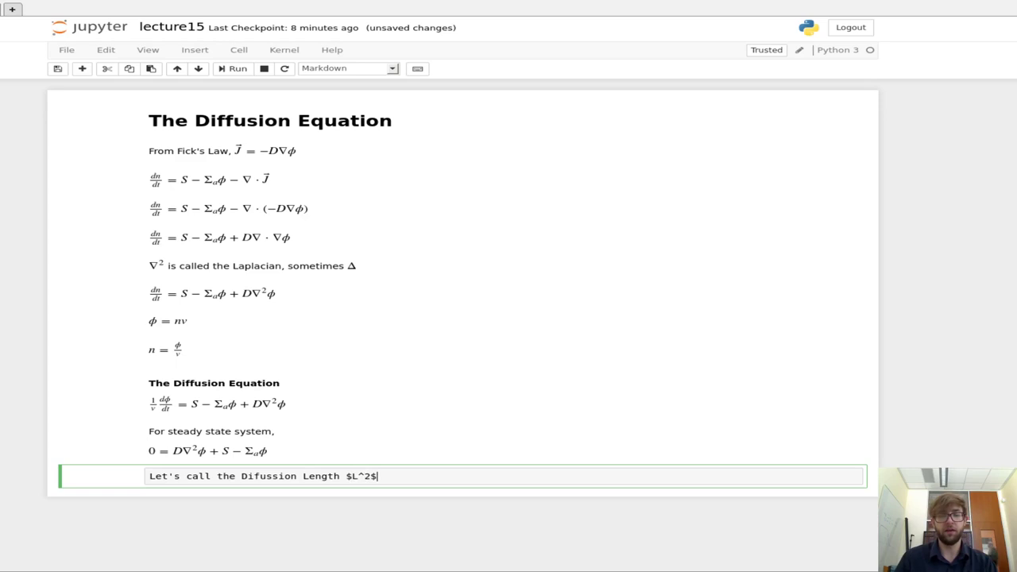
key(BackSpace)
key(BackSpace)
key(BackSpace)
text($)
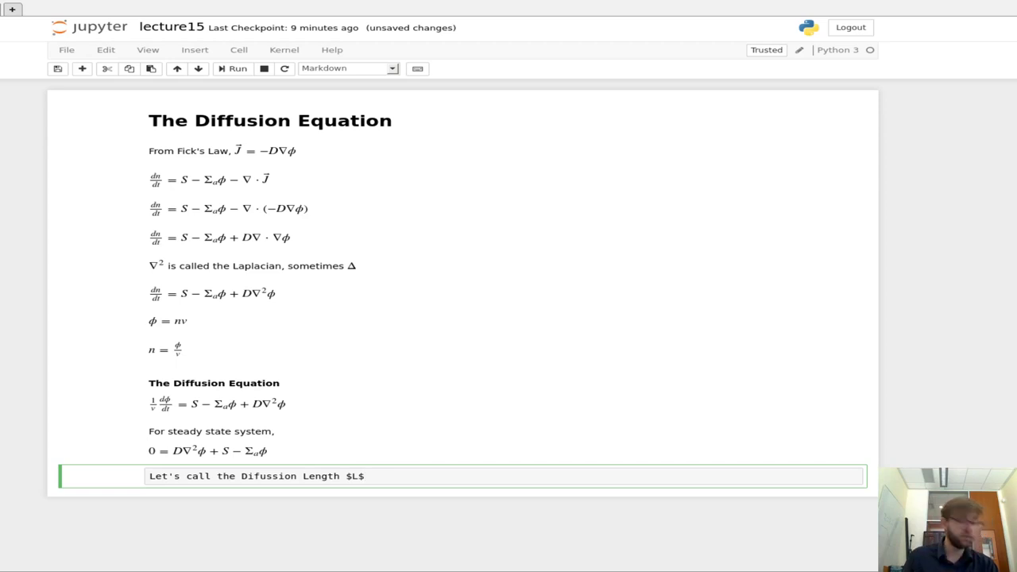
Append the unit [cm] and a comma after $L$, and begin a new line below.
text( [cm])
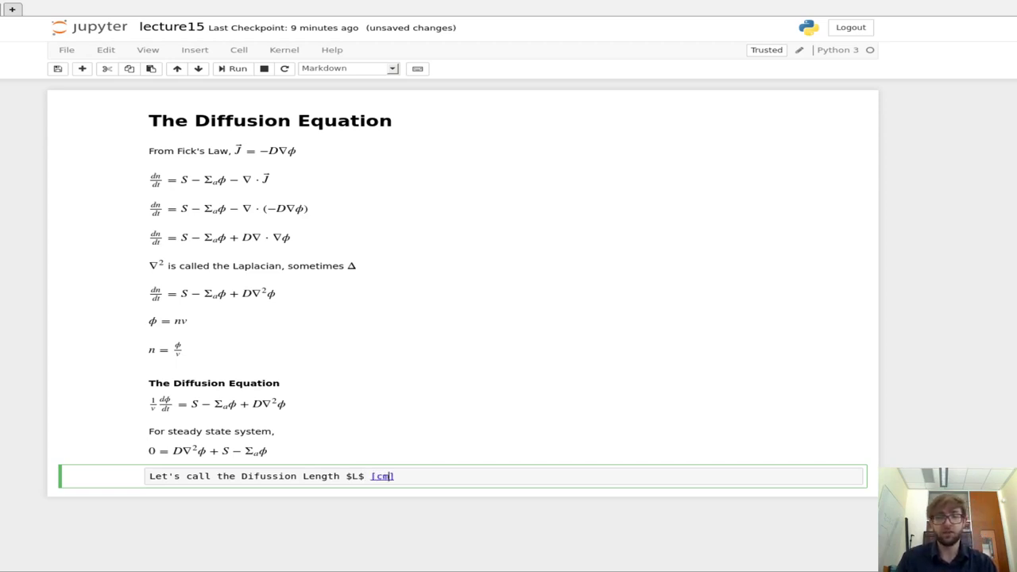
text(,)
key(Return)
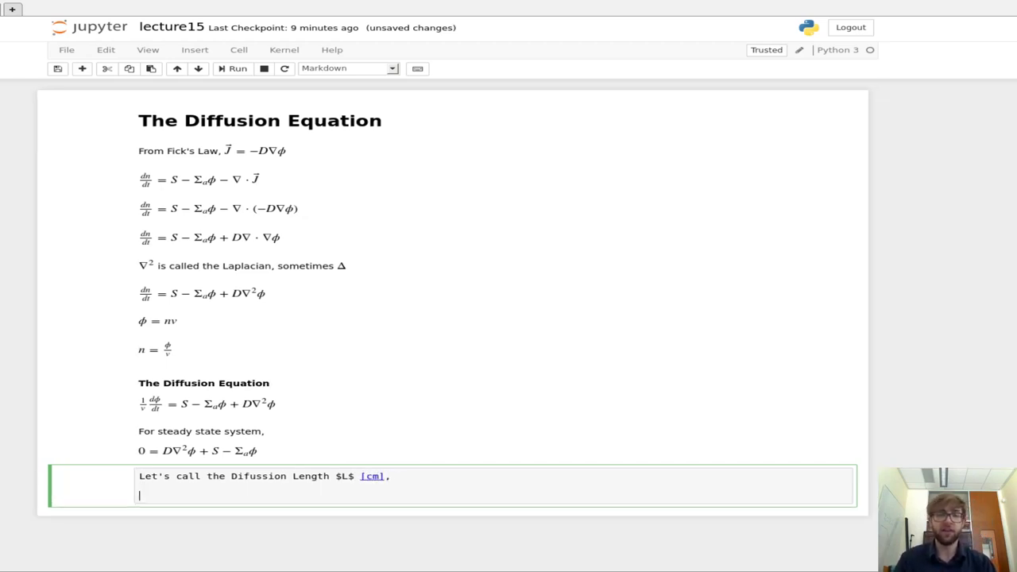
Write the equation $L^2 = \frac{D}{\Sigma_a}$ on the second line of the diffusion length cell.
text($$L^2)
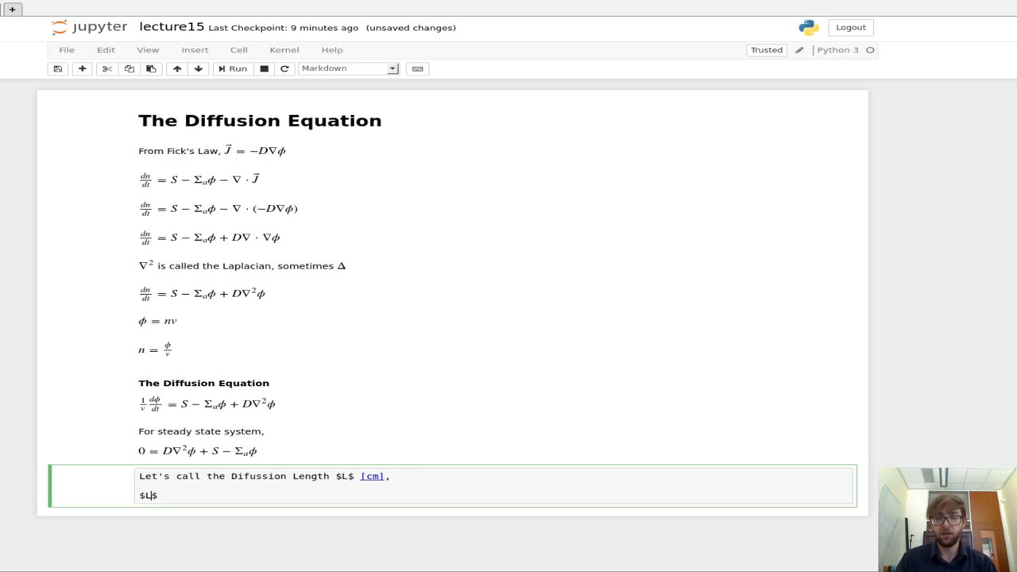
key(Right)
text(= )
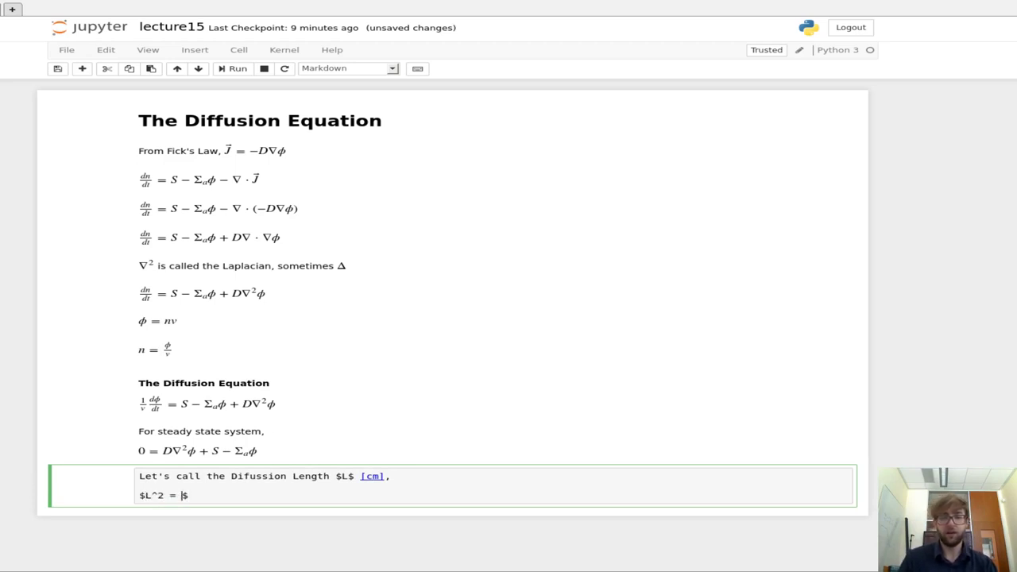
text(rac{)
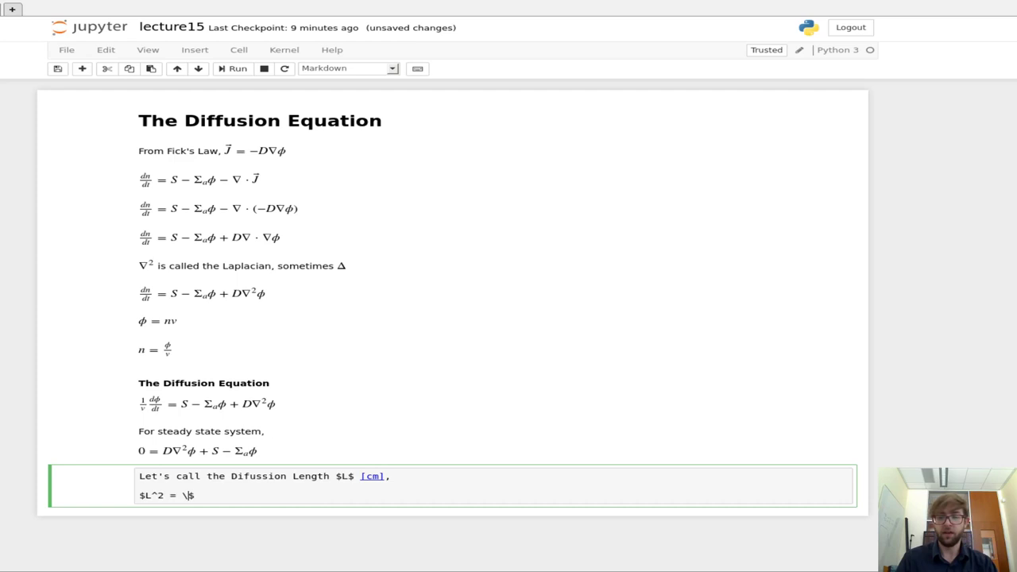
text(D})
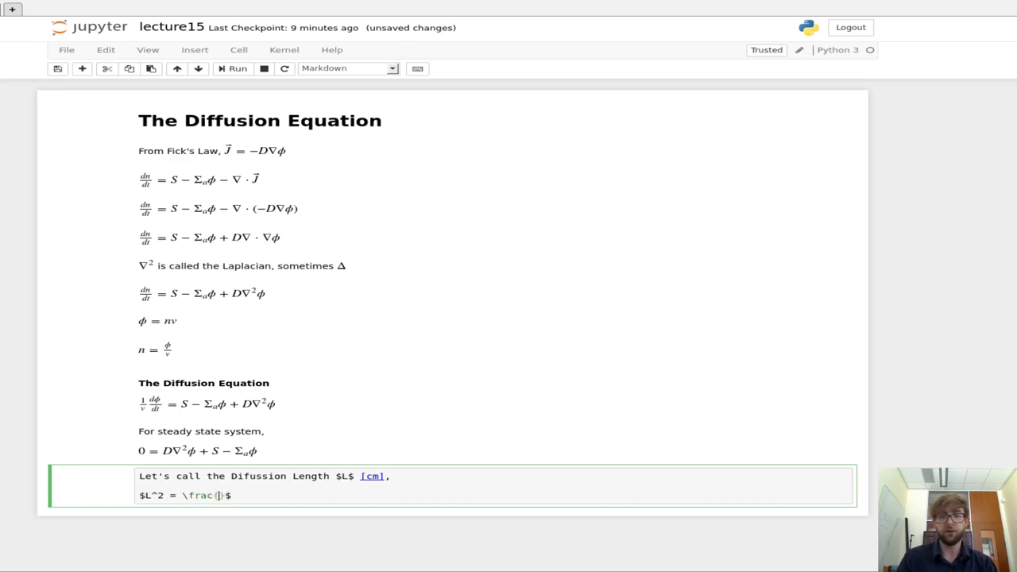
text({\Si)
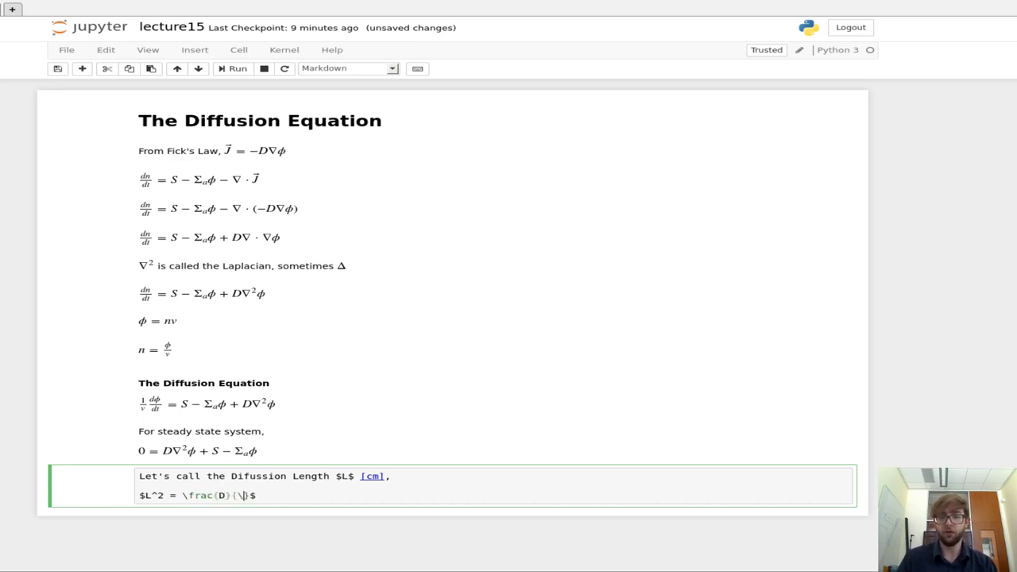
text(gma)
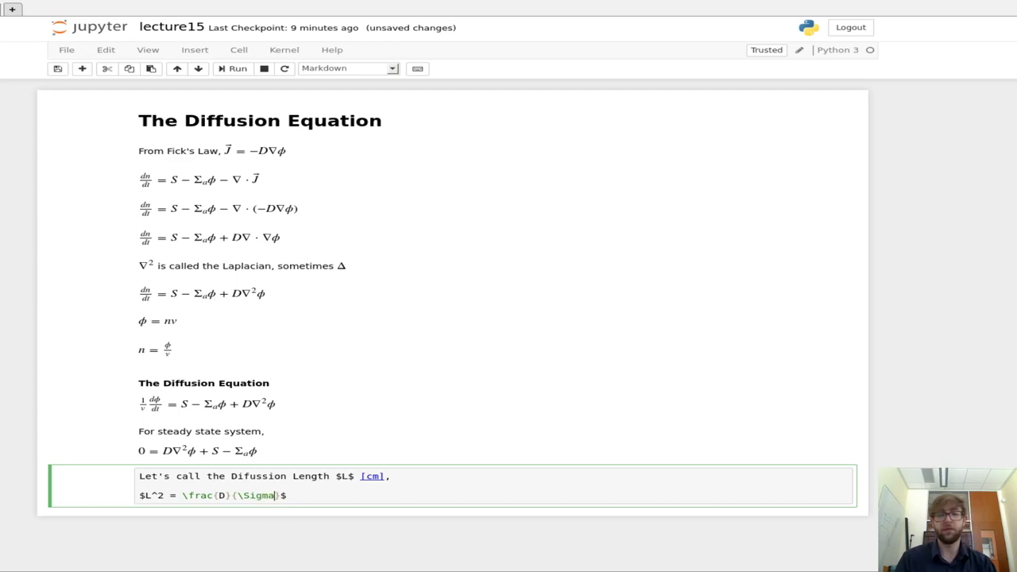
text(_a)
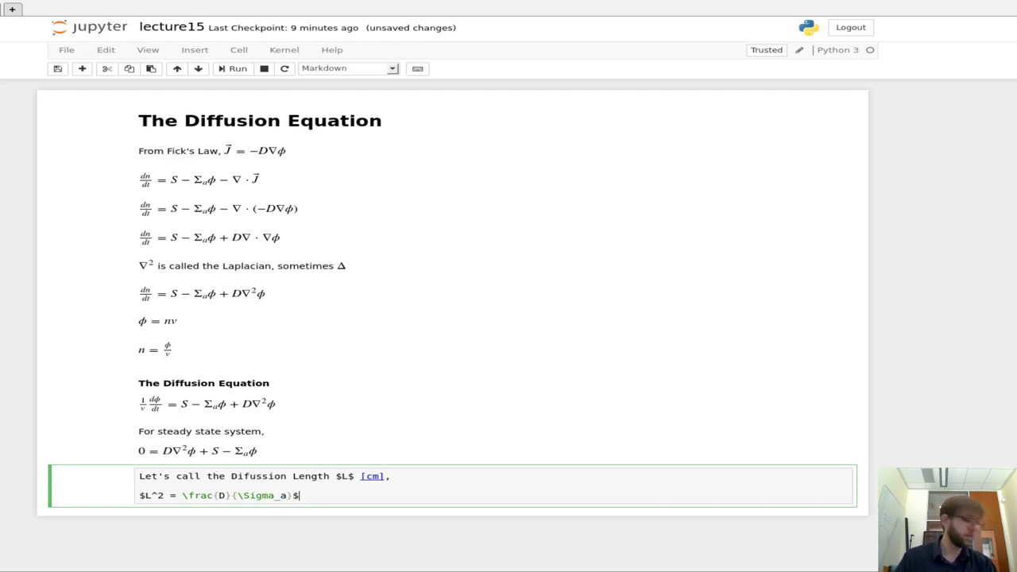
Duplicate the L^2 equation onto a new line directly below it.
key(Return)
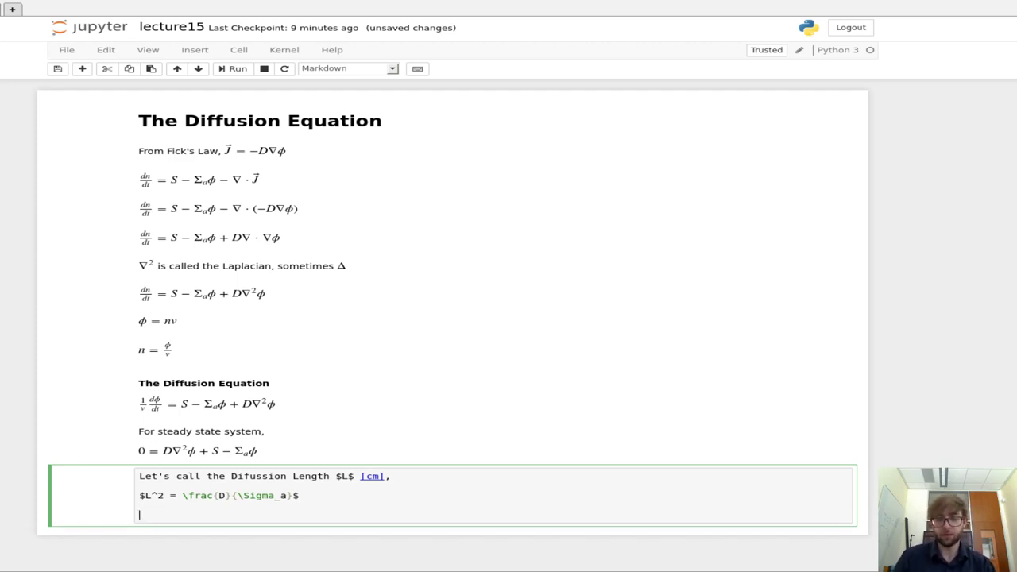
key(Up)
key(shift+End)
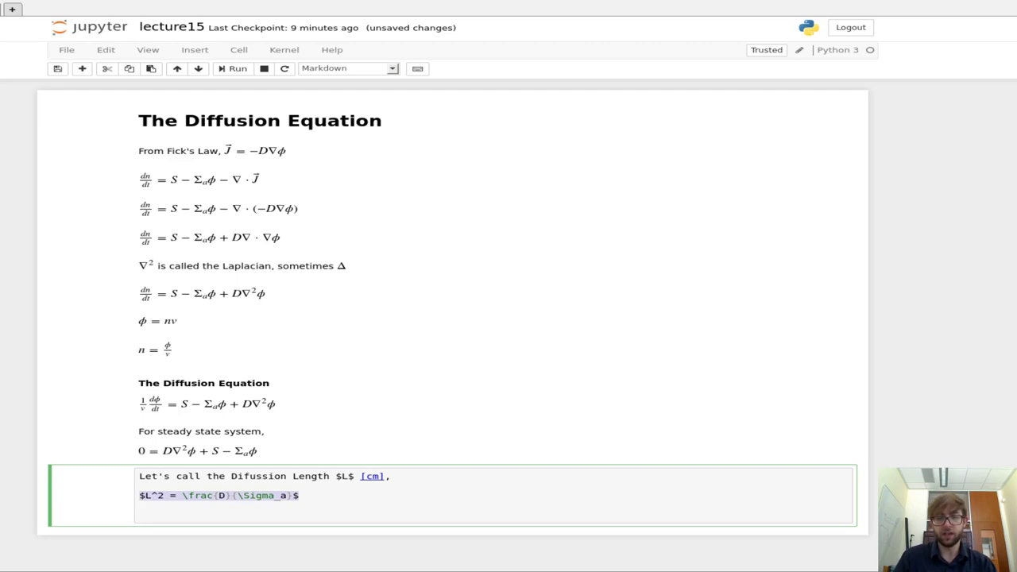
key(ctrl+c)
key(Down)
key(ctrl+v)
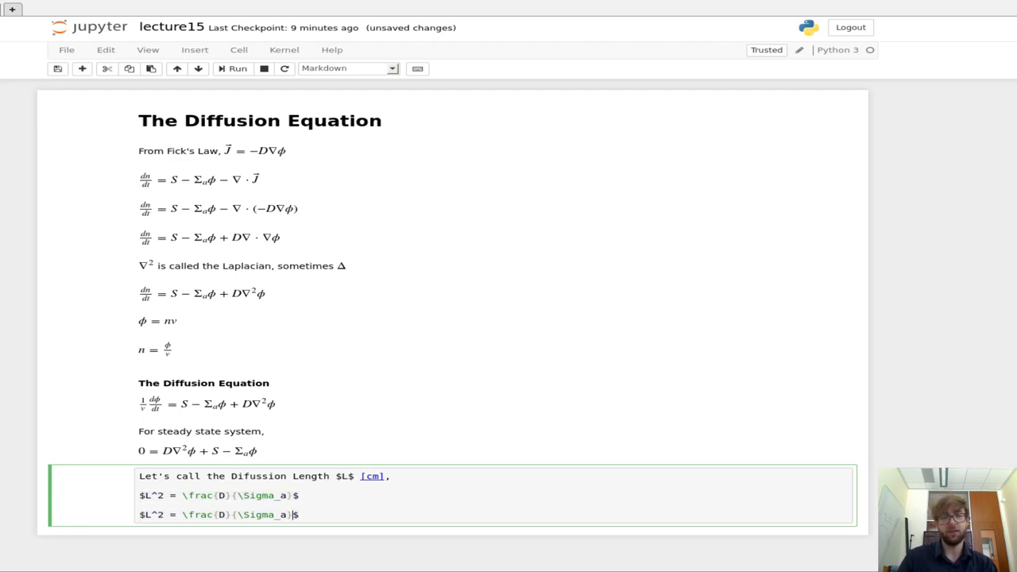
Remove the exponent ^2 from L in the duplicated equation.
key(Left)
key(Left)
key(Left)
key(Left)
key(Left)
key(Left)
key(Left)
key(Left)
key(Left)
key(Left)
key(Left)
key(Left)
key(Left)
key(Left)
key(Left)
key(Left)
key(Left)
key(Left)
key(Left)
key(Left)
key(BackSpace)
key(BackSpace)
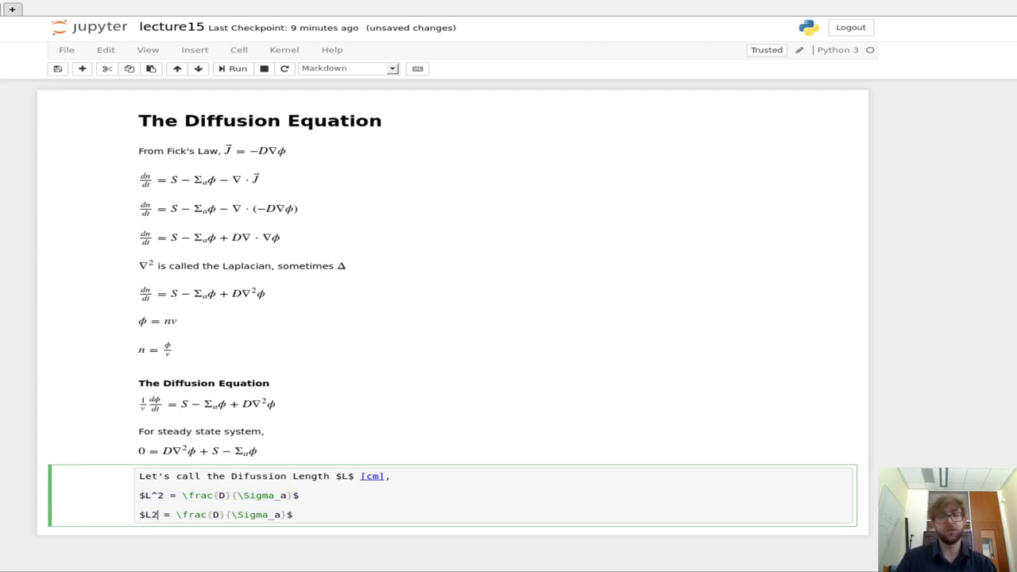
Insert \sqrt directly before \frac in the duplicated equation.
key(Right)
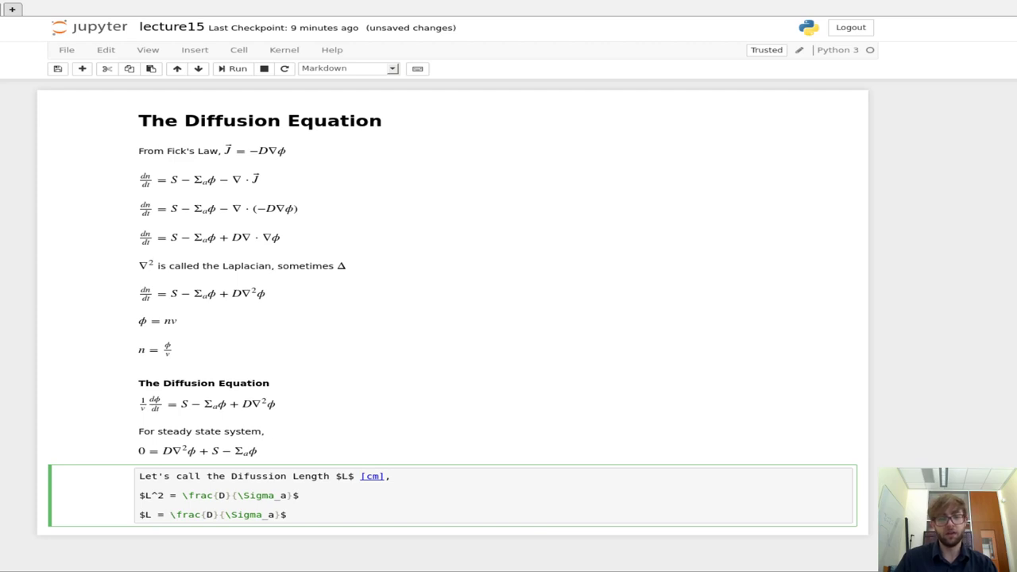
text(\sqrt)
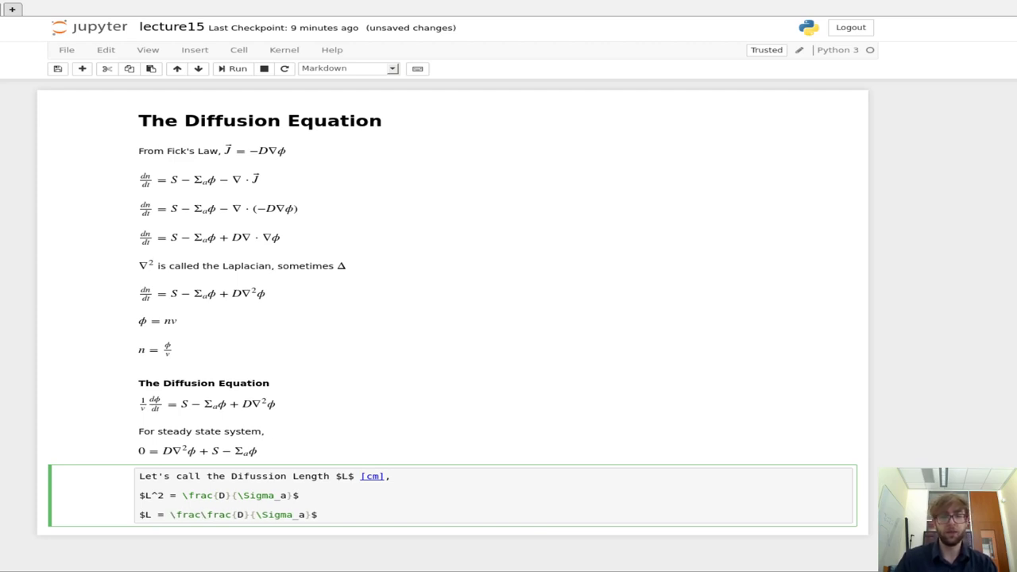
key(BackSpace)
key(BackSpace)
key(BackSpace)
key(BackSpace)
text(sqrt)
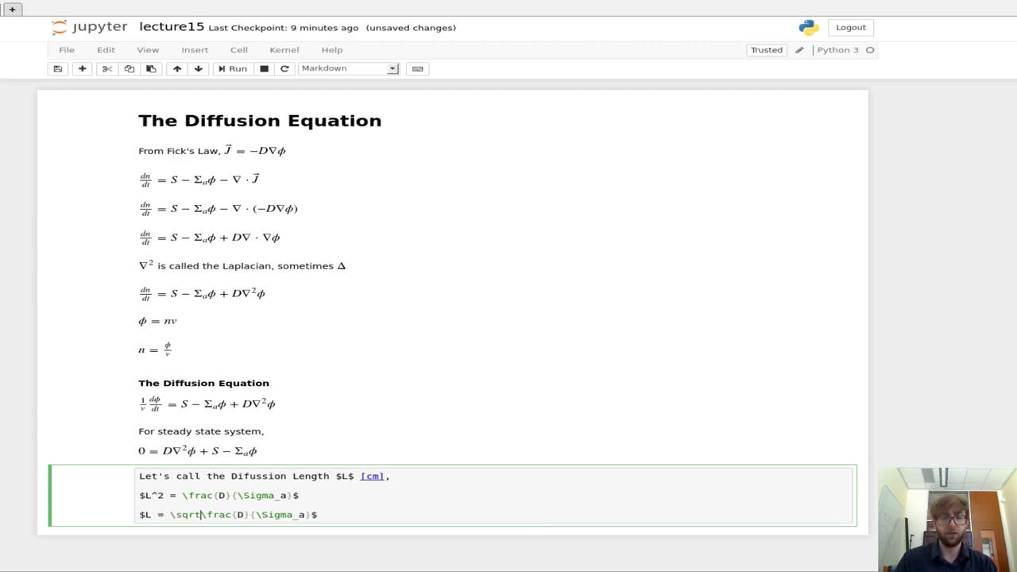
Enclose \frac{D}{\Sigma_a} in braces as the argument of \sqrt and render the cell.
text({)
key(End)
key(Left)
text(})
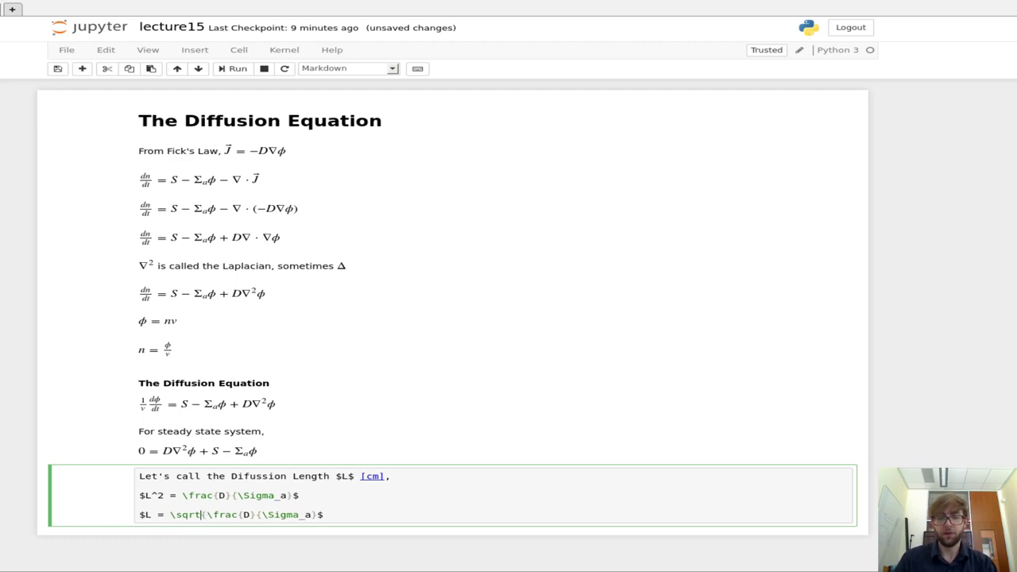
key(Left)
key(Left)
text(})
key(shift+Return)
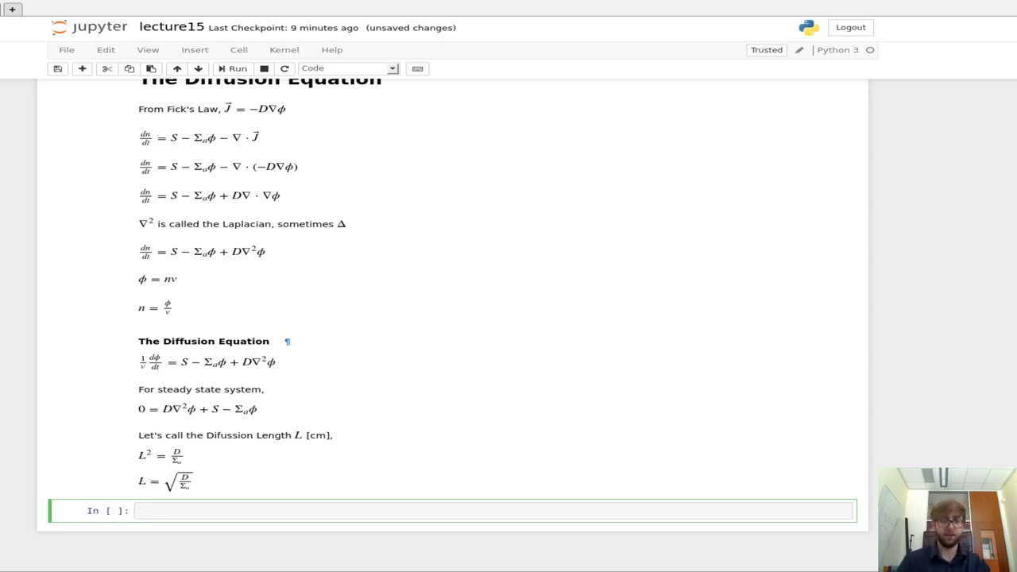
text(m)
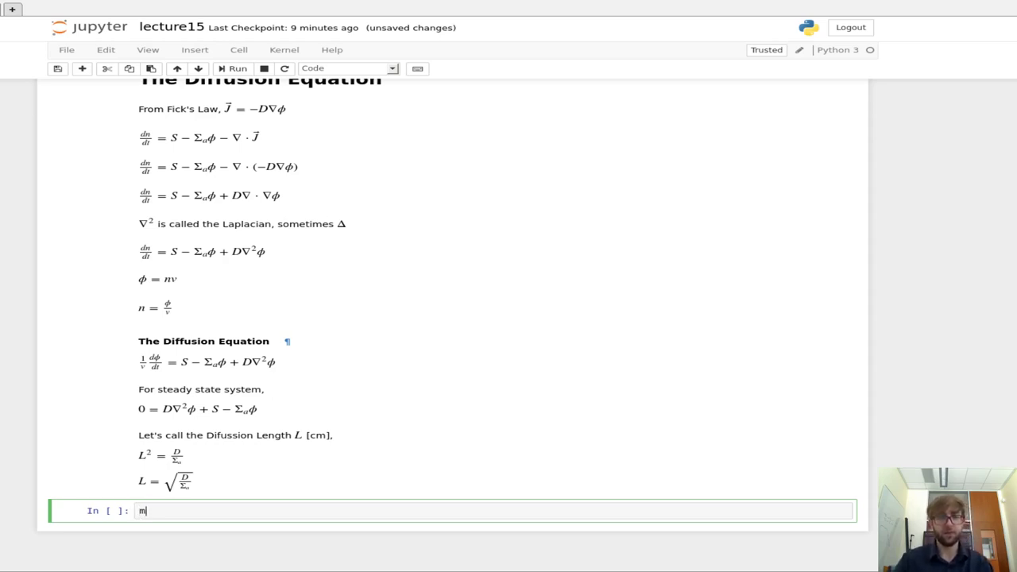
key(BackSpace)
text(m)
key(BackSpace)
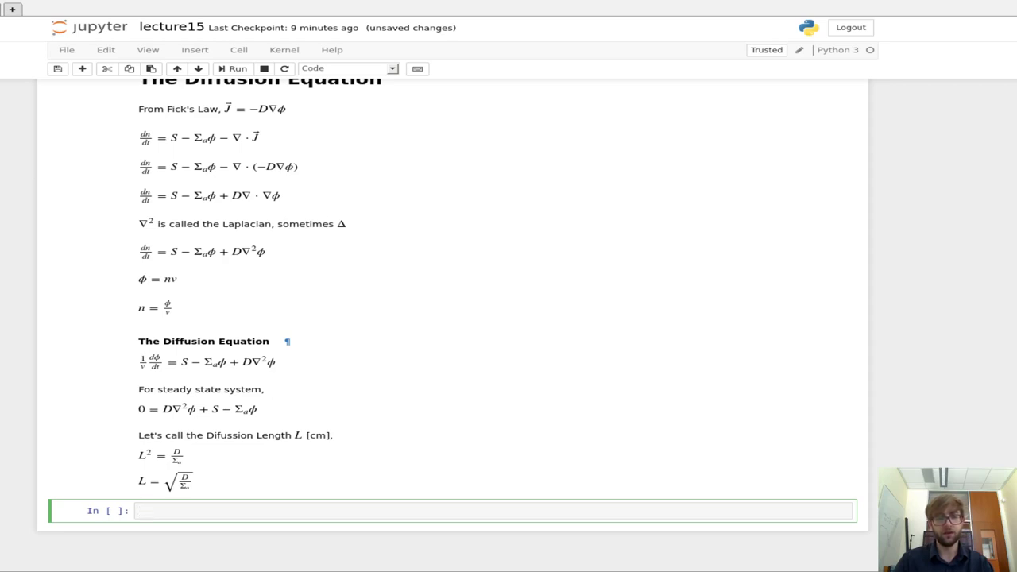
Convert the empty cell below the diffusion length equations to Markdown and open it for editing.
key(Escape)
key(m)
key(Return)
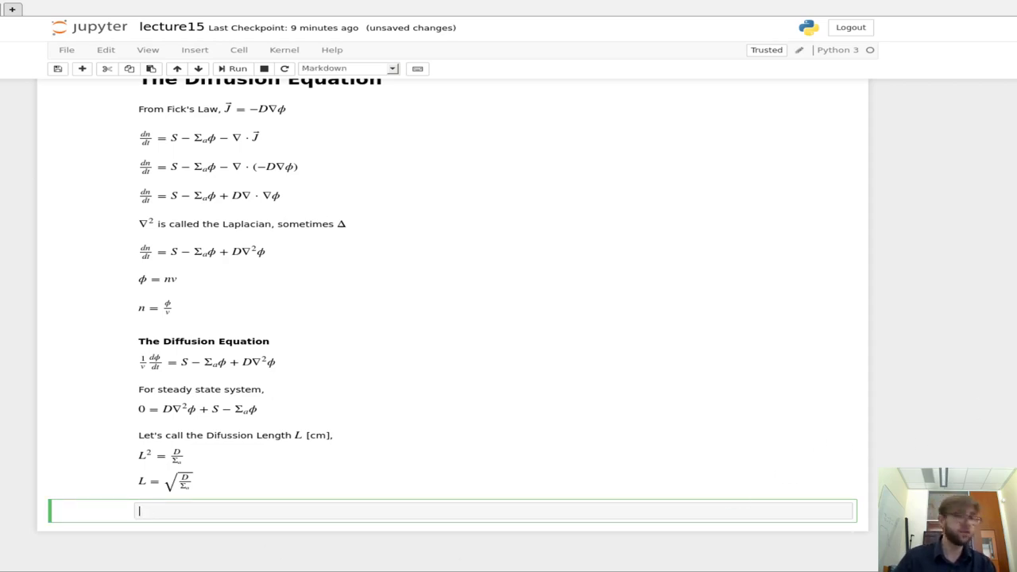
Select the equation source $0 = D \nabla^2\phi + S - \Sigma_a \phi $ in the steady-state cell, and return to editing the empty last cell.
double_click(425, 449)
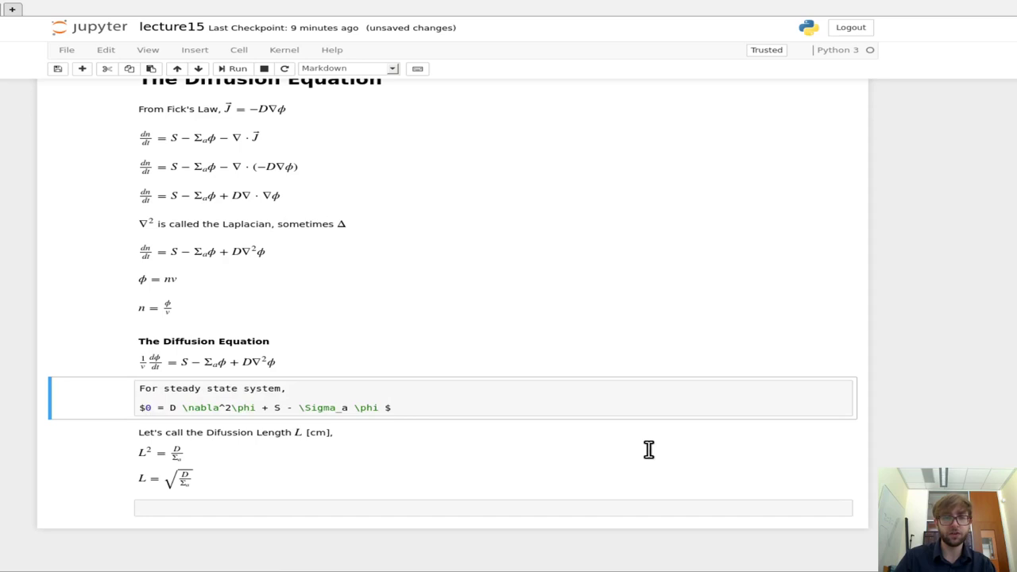
key(ctrl+a)
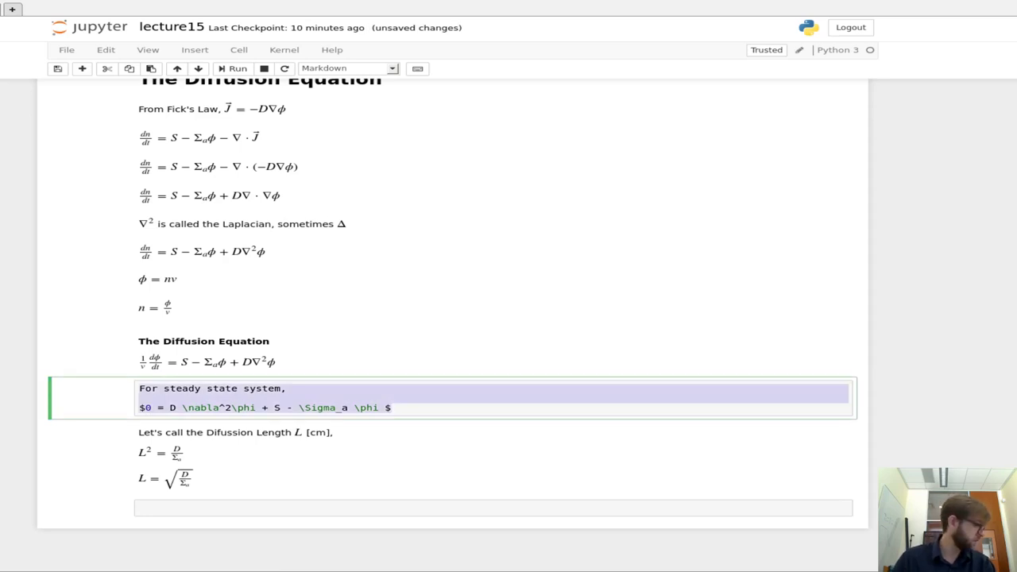
drag(391, 408, 140, 407)
key(shift+Return)
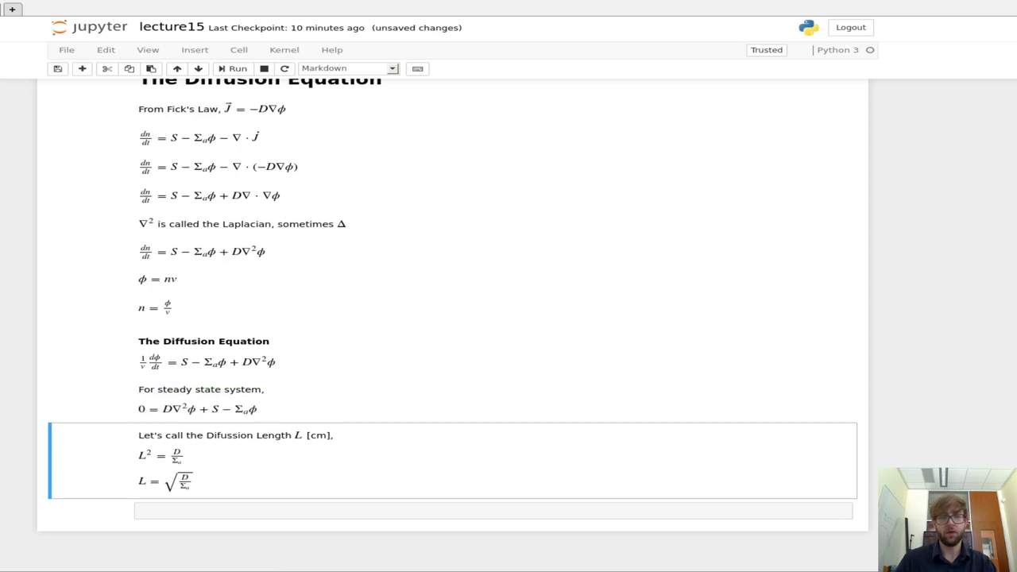
key(Down)
key(Return)
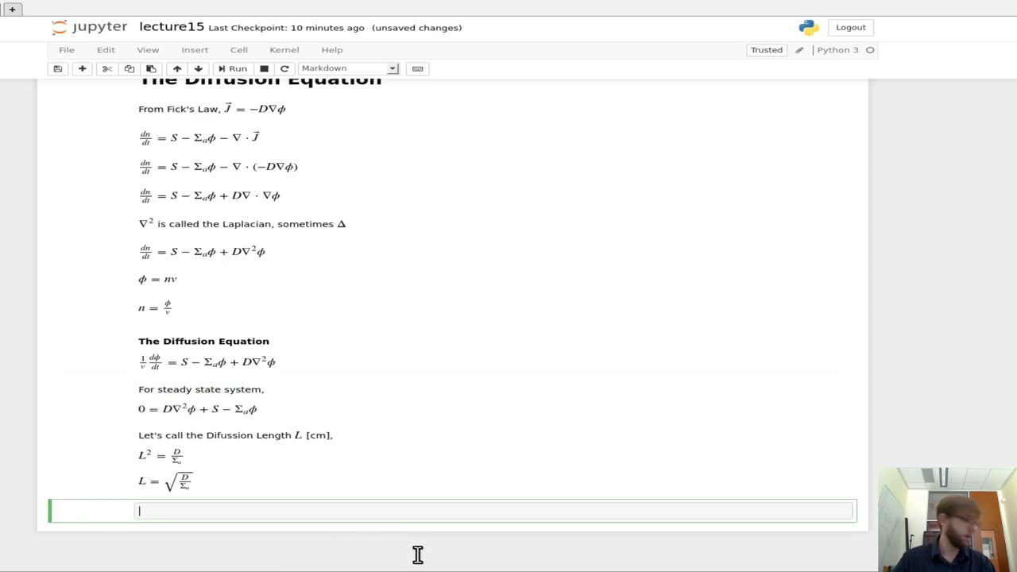
Paste the steady-state equation into the empty last cell and remove the coefficient D before \nabla^2\phi.
key(ctrl+v)
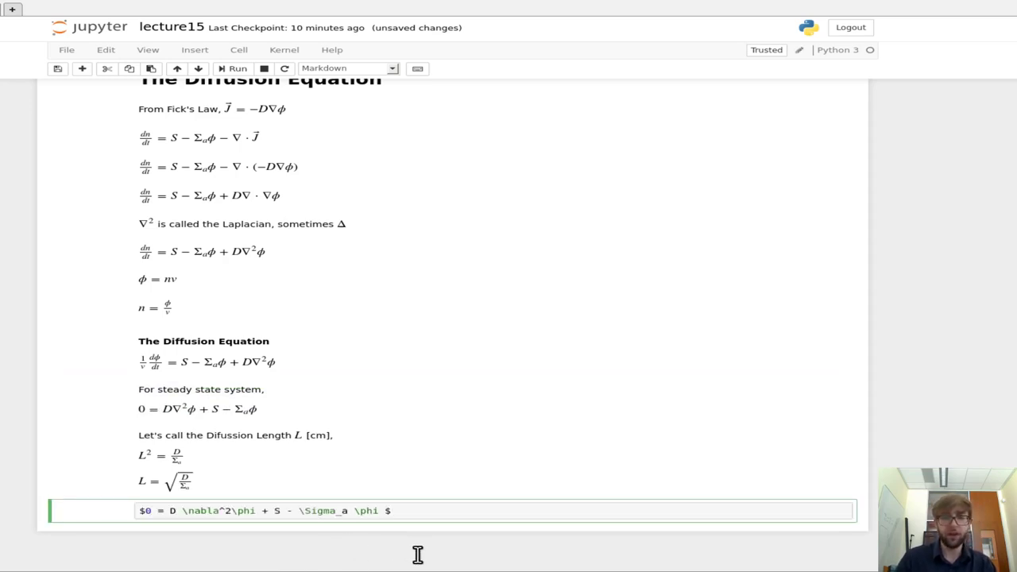
key(Right)
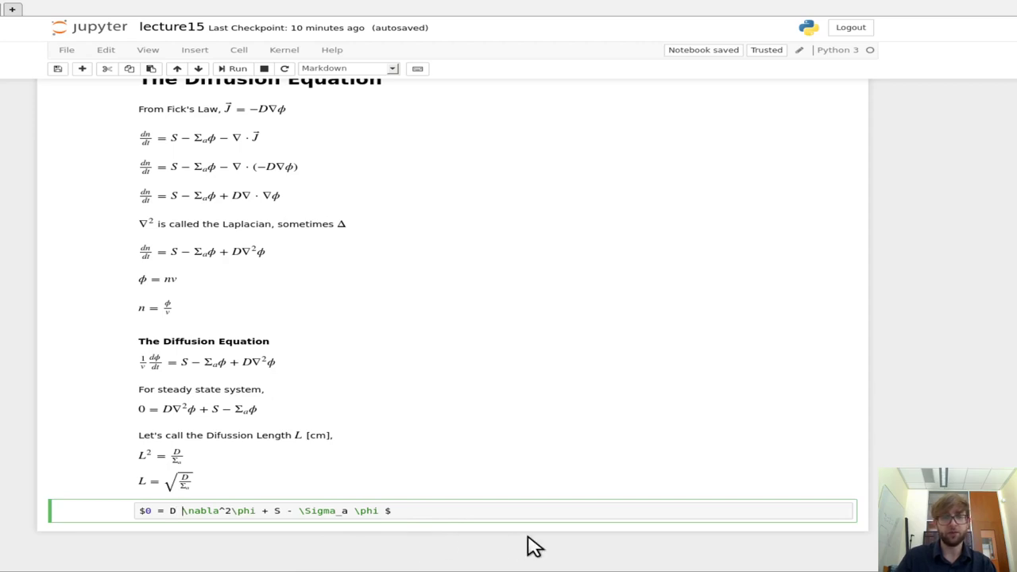
key(BackSpace)
key(BackSpace)
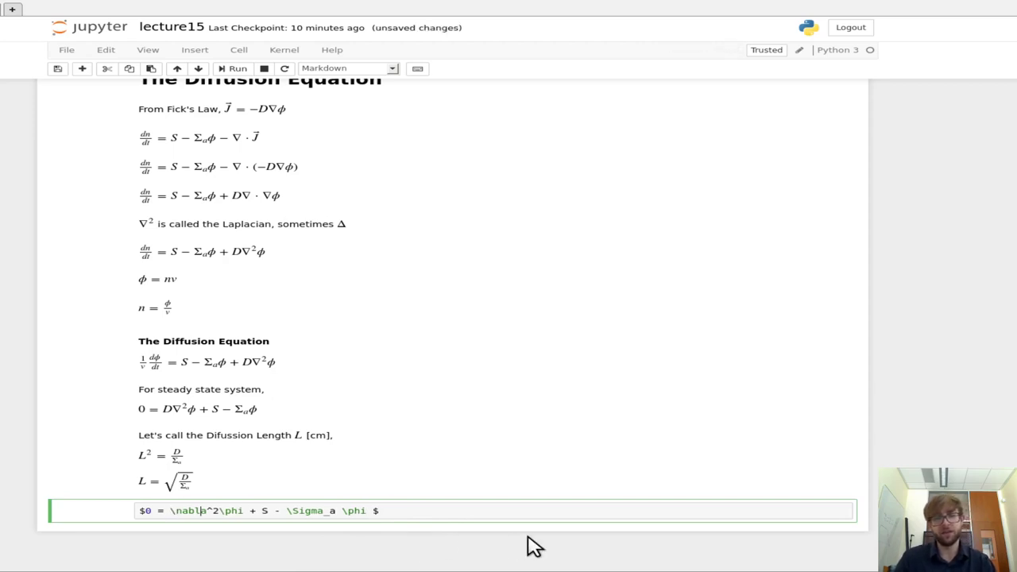
Turn the source term S in the pasted equation into the fraction \frac{S}{D}.
key(Right)
key(Right)
key(Right)
key(Right)
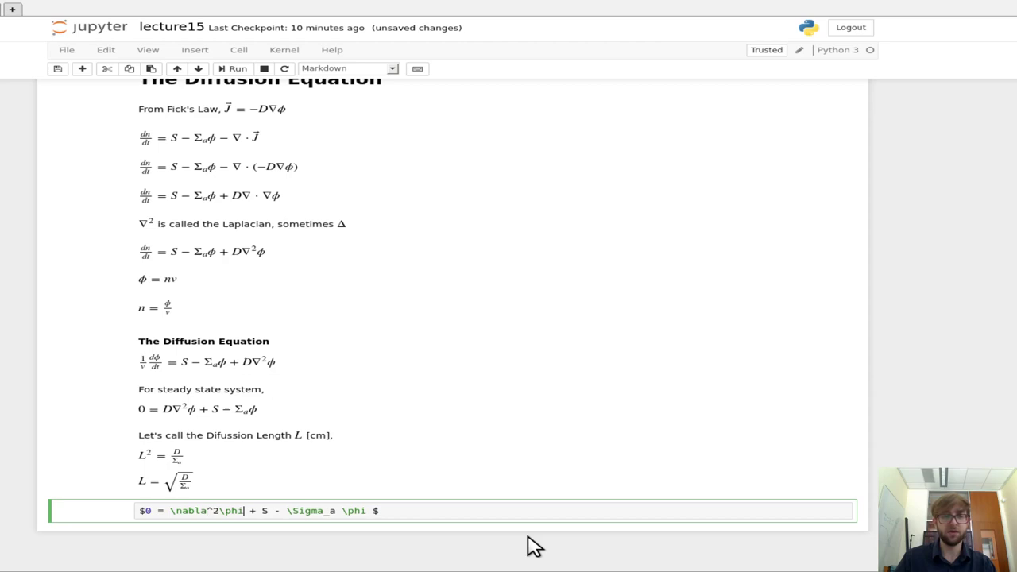
key(Right)
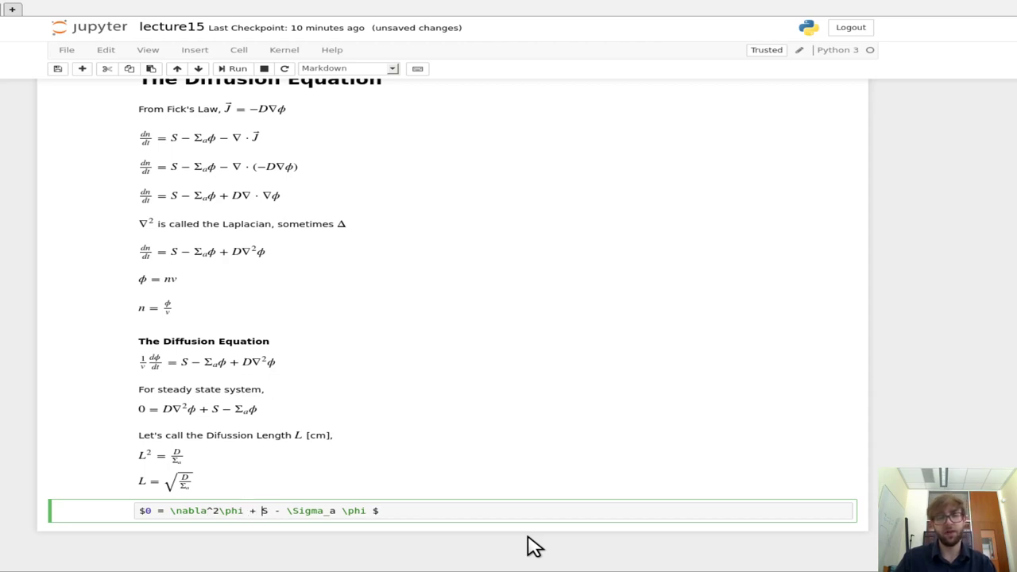
text(rac{)
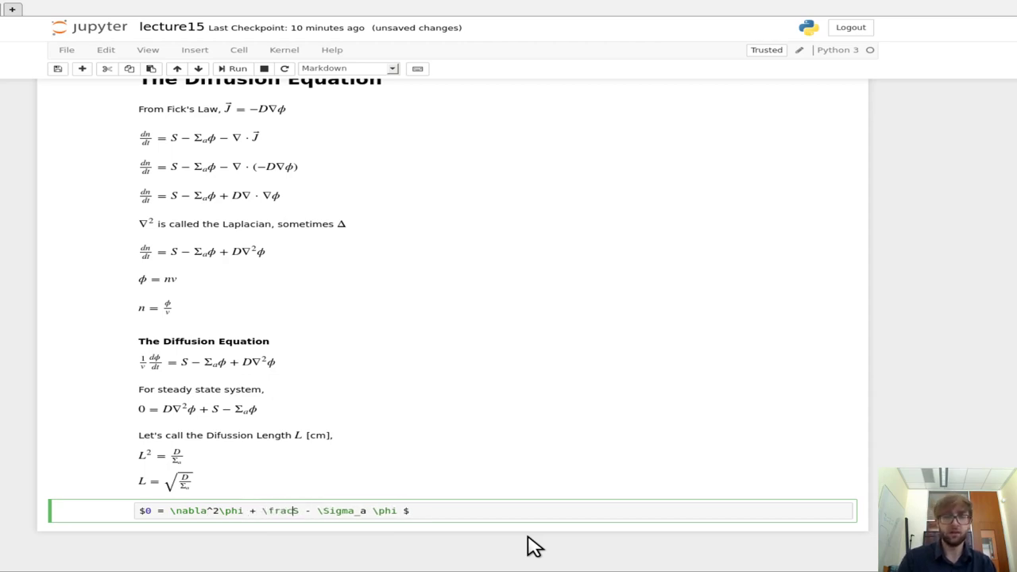
key(Right)
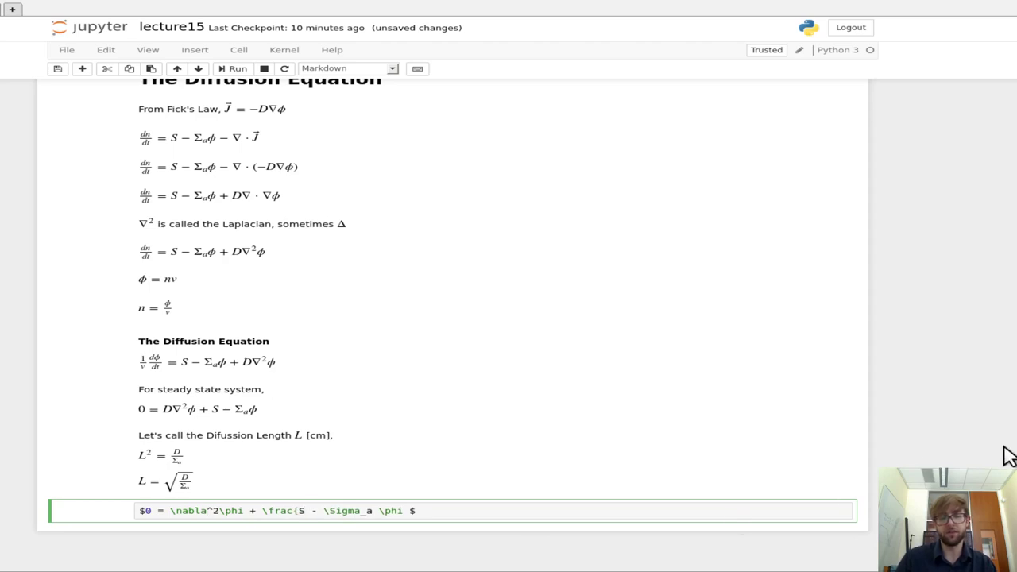
text(}{)
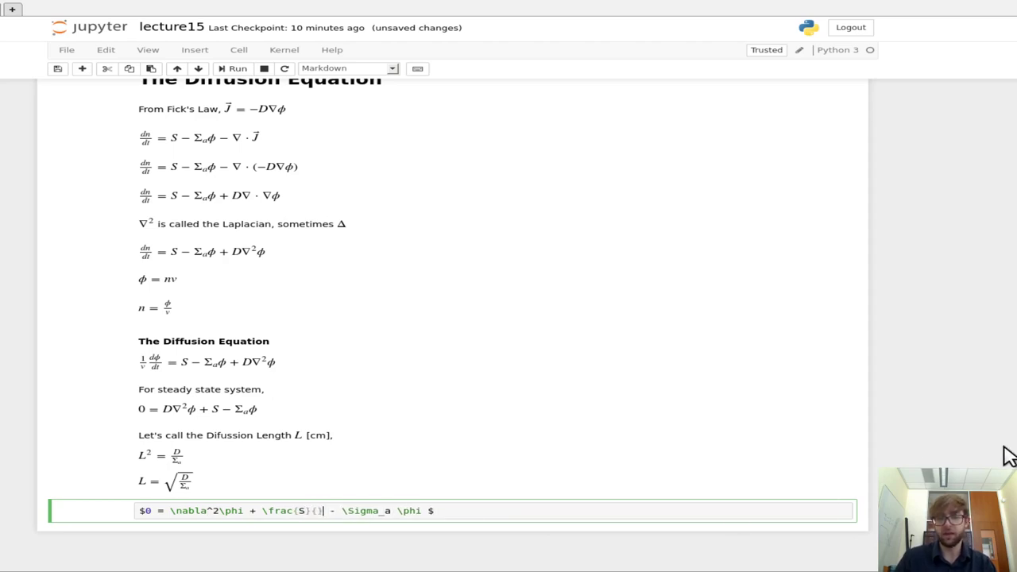
text(D)
Turn \Sigma_a in the last term into \frac{\Sigma_a}{D} and render the cell.
key(Right)
key(Right)
key(Right)
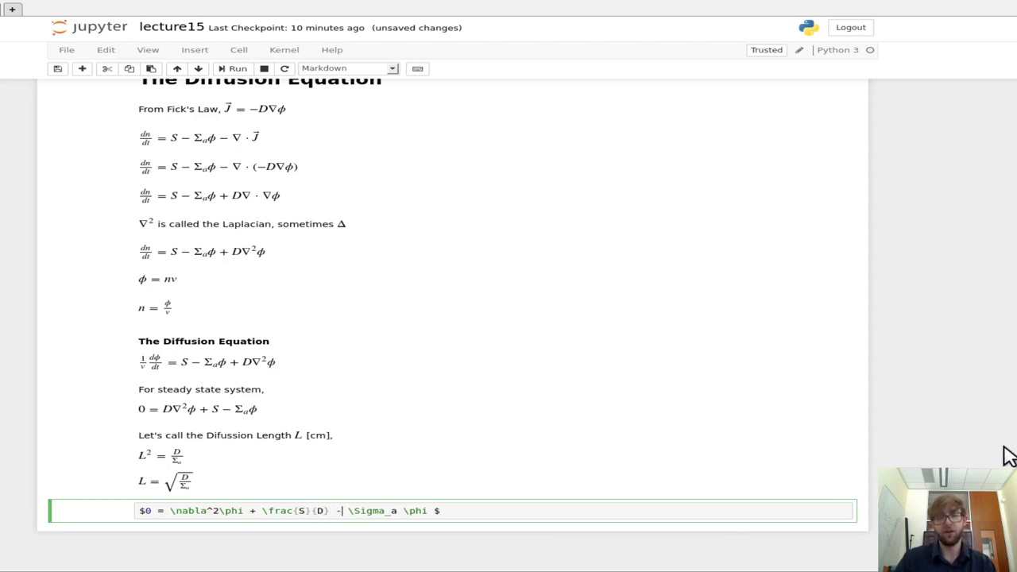
key(Right)
key(Right)
key(Right)
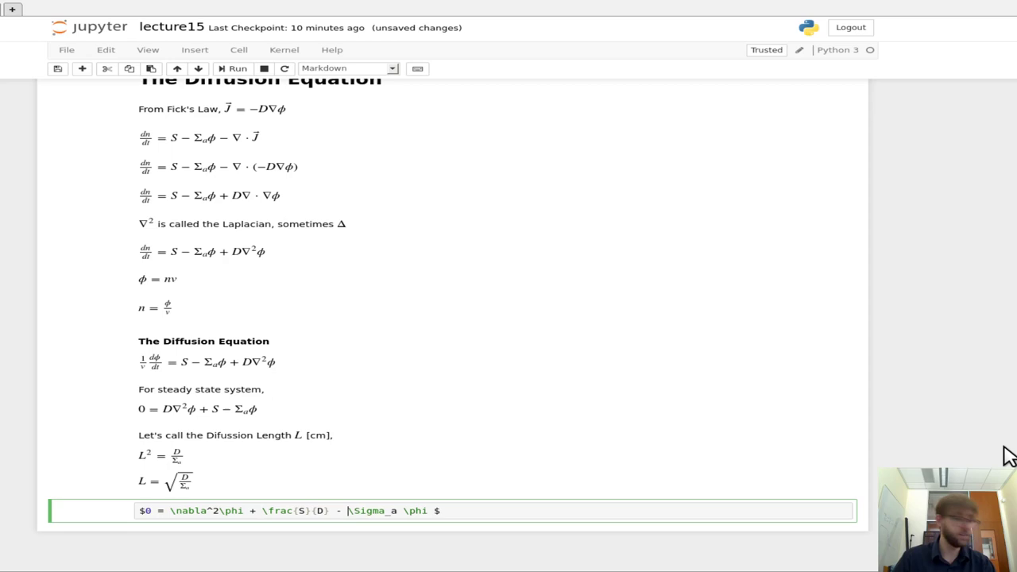
text(\frc)
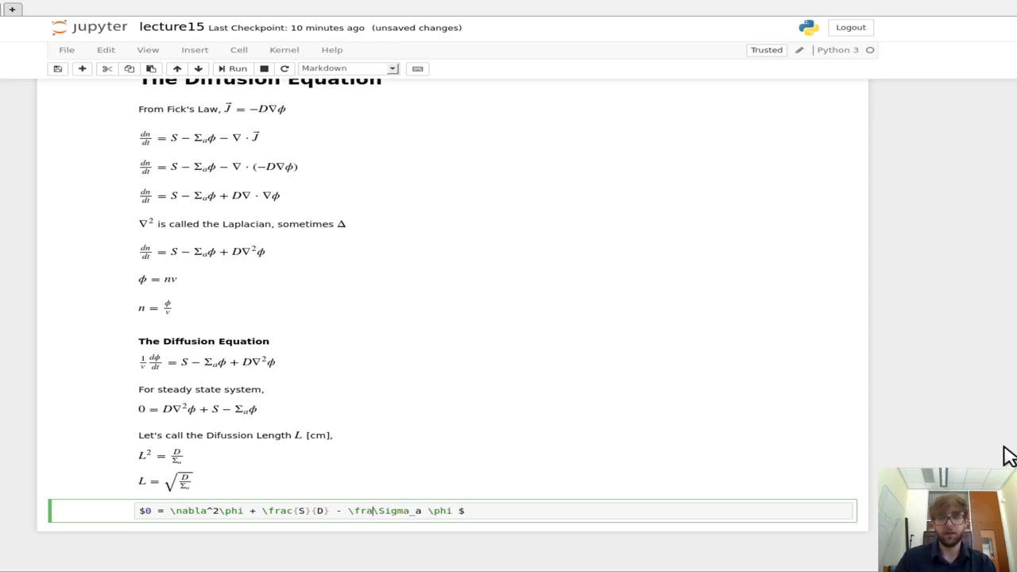
text(c{)
key(Right)
key(Right)
key(Right)
key(Right)
key(Right)
key(Right)
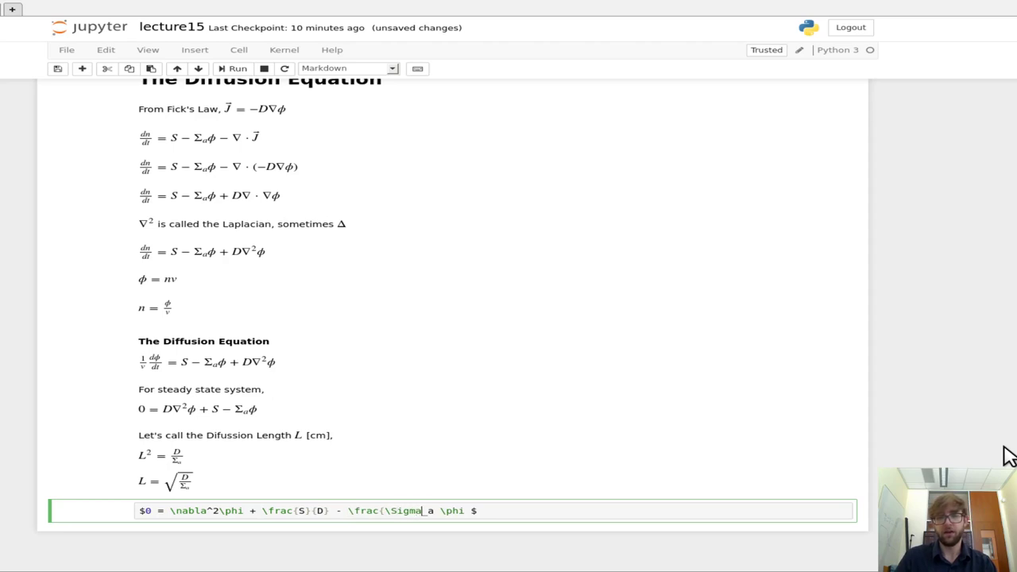
key(Right)
key(Right)
text(}{)
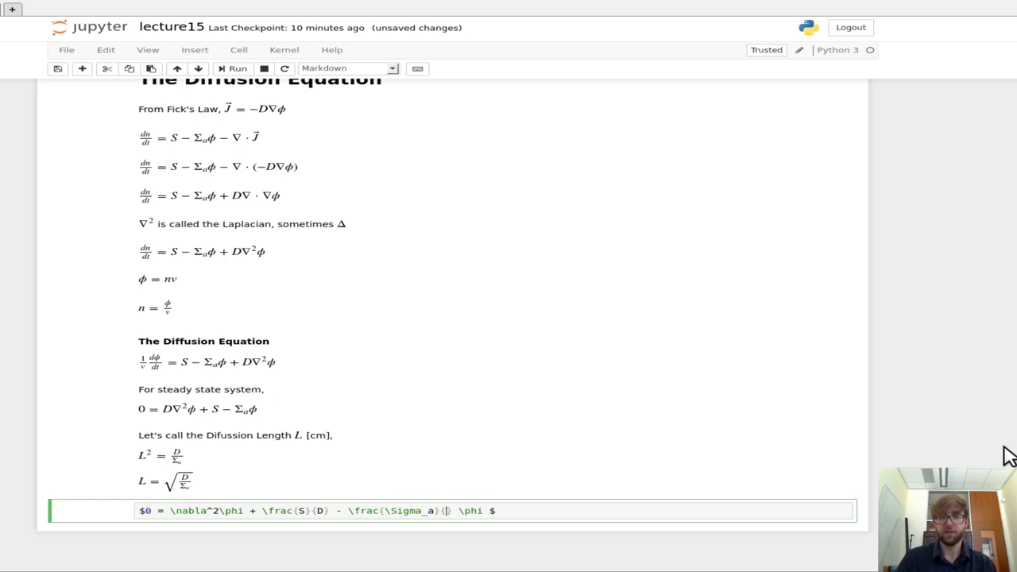
text(D)
key(End)
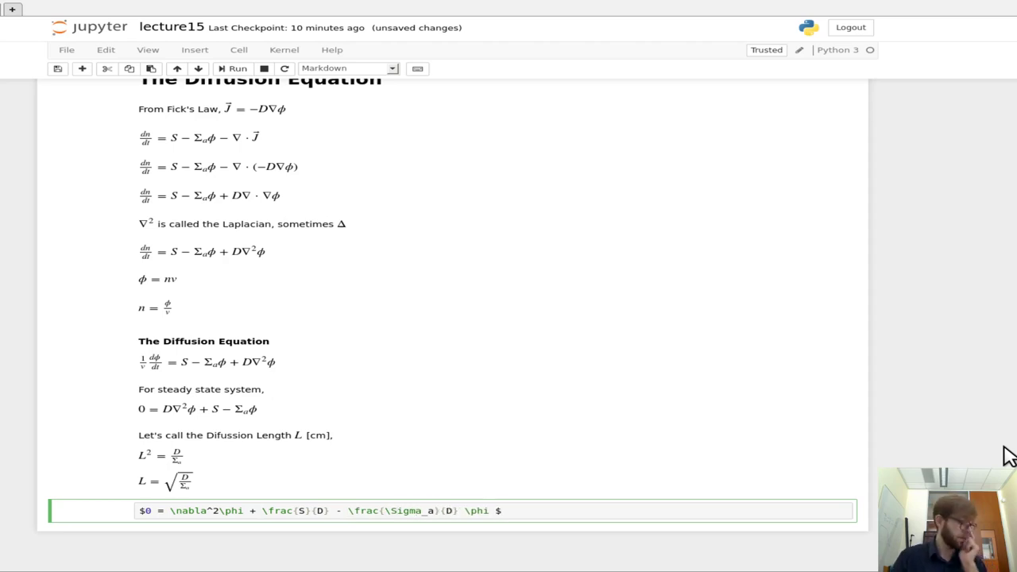
key(shift+Return)
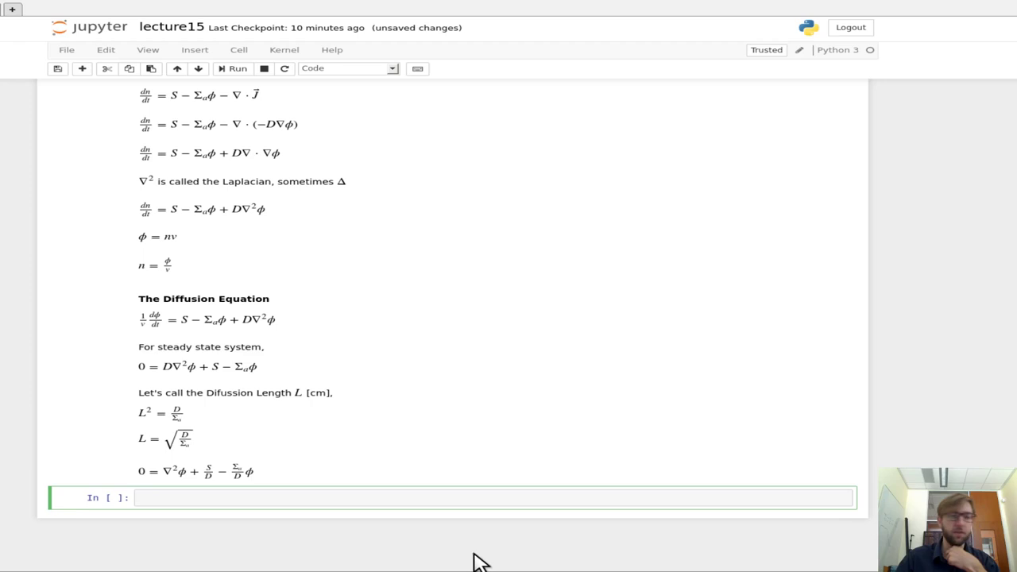
Copy the source of the equation divided by D into the empty cell below it, leaving the original rendered.
key(Up)
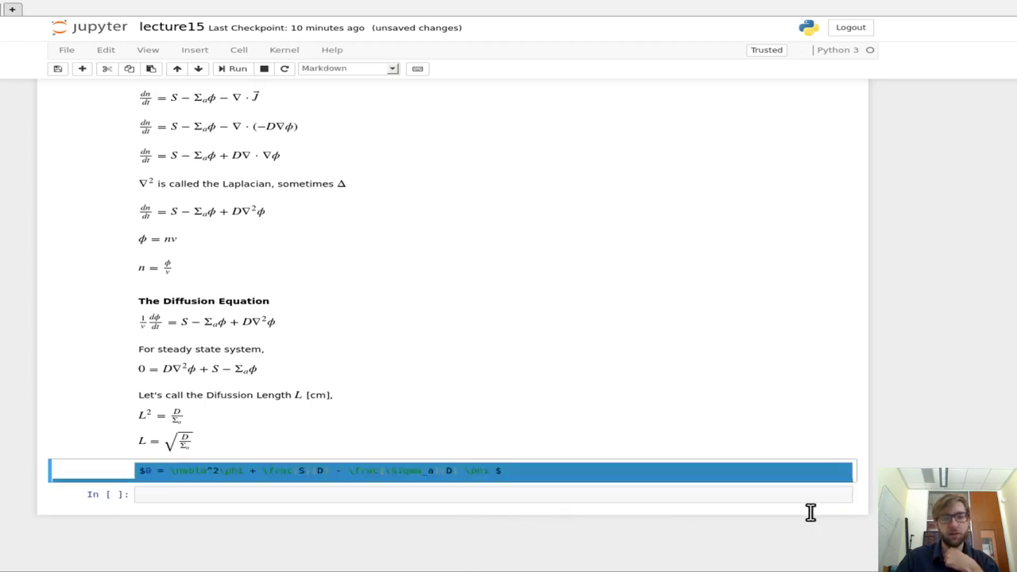
key(Return)
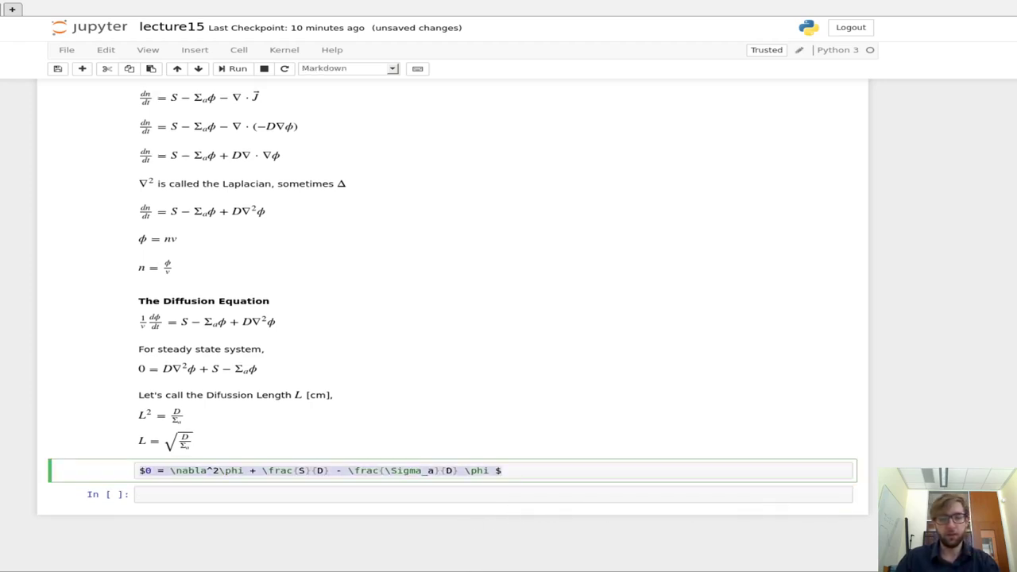
key(ctrl+Return)
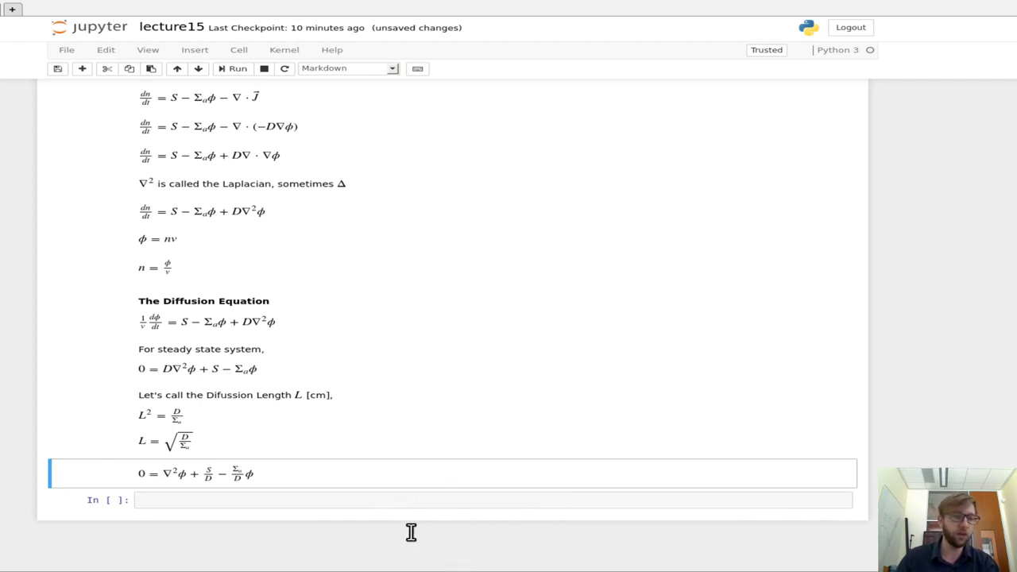
key(shift+Return)
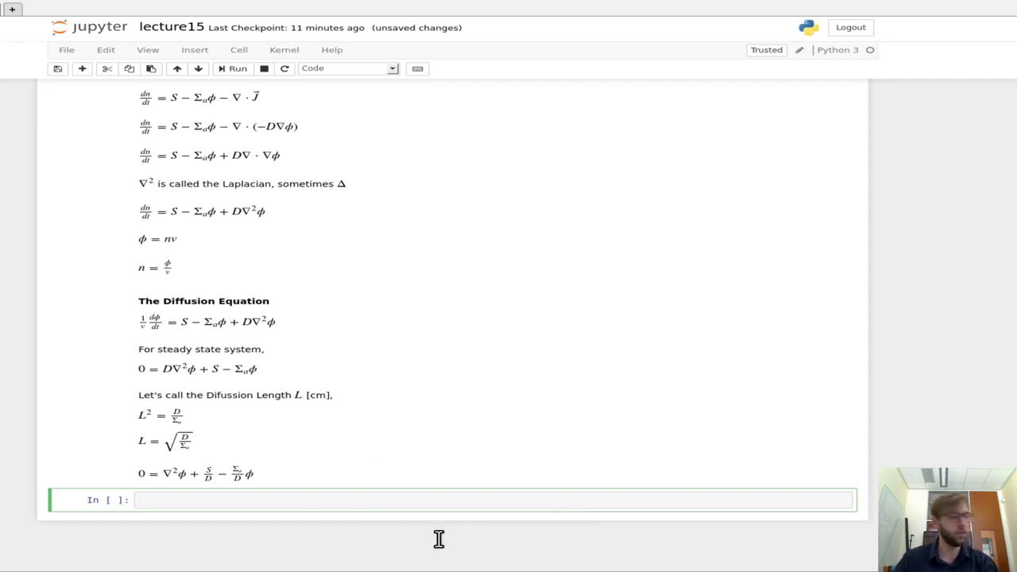
text($0 = \nabla^2\phi + \frac{S}{D} - \frac{\Sigma_a}{D} \phi $)
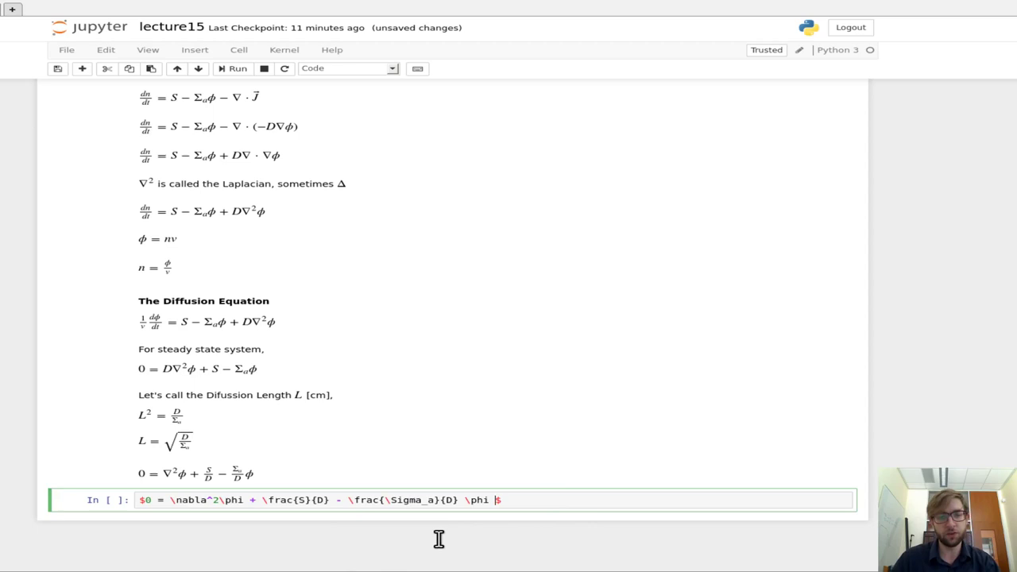
Insert the term - \frac{1}{L^2} \phi directly after \nabla^2\phi in the copied equation.
key(Left)
key(Left)
key(Left)
key(Left)
key(Left)
key(Left)
key(Left)
key(Left)
key(Left)
key(Left)
key(Left)
key(Left)
key(Left)
key(Left)
key(Left)
key(Left)
key(Left)
key(Left)
key(Left)
key(Left)
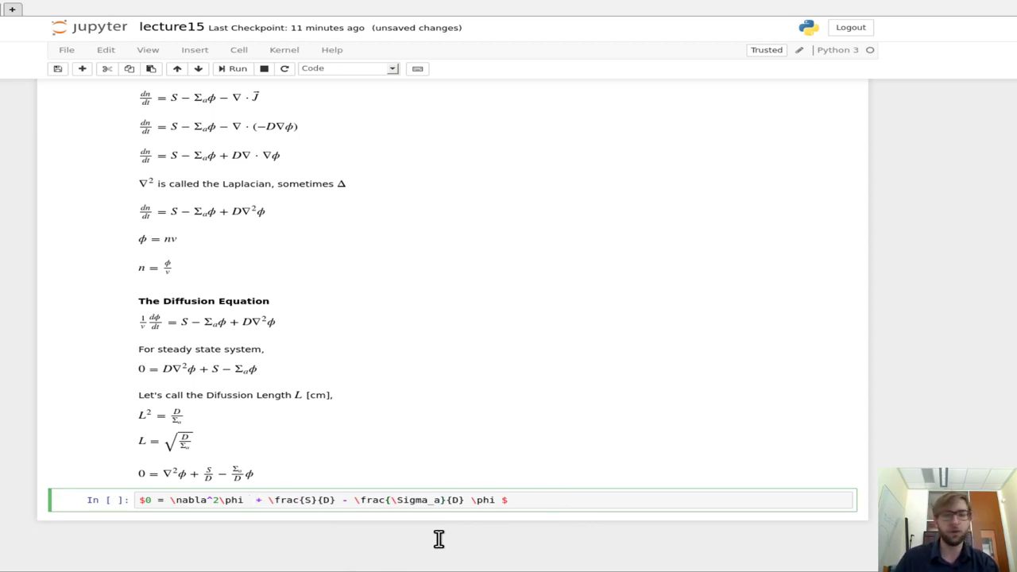
text(- )
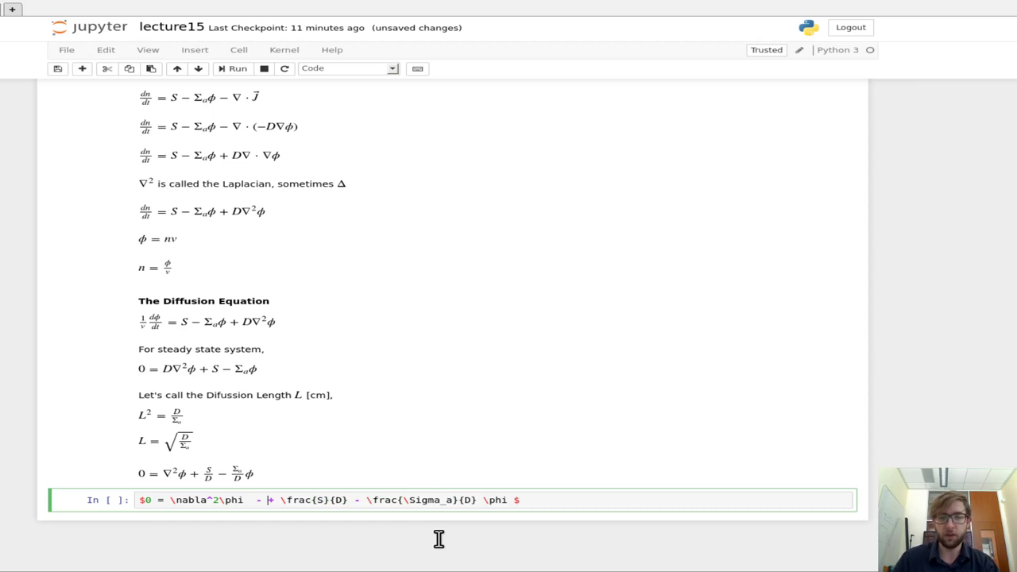
text(\frac)
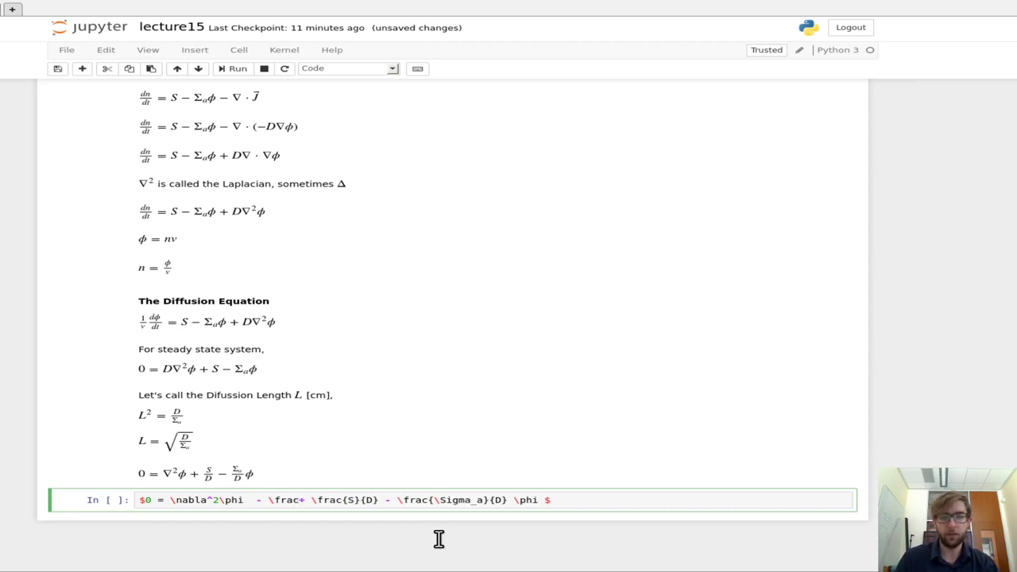
text({1} )
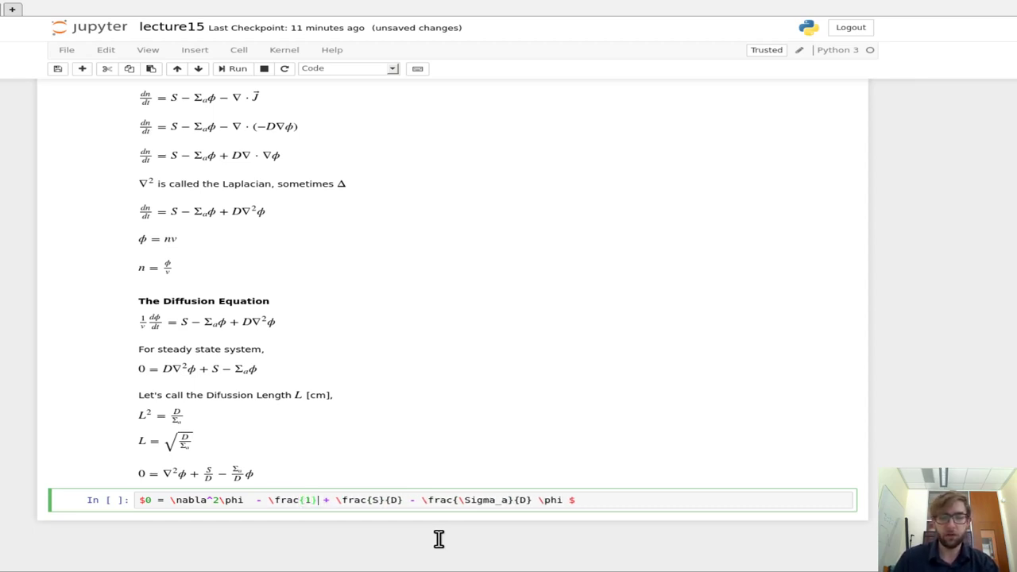
text({L)
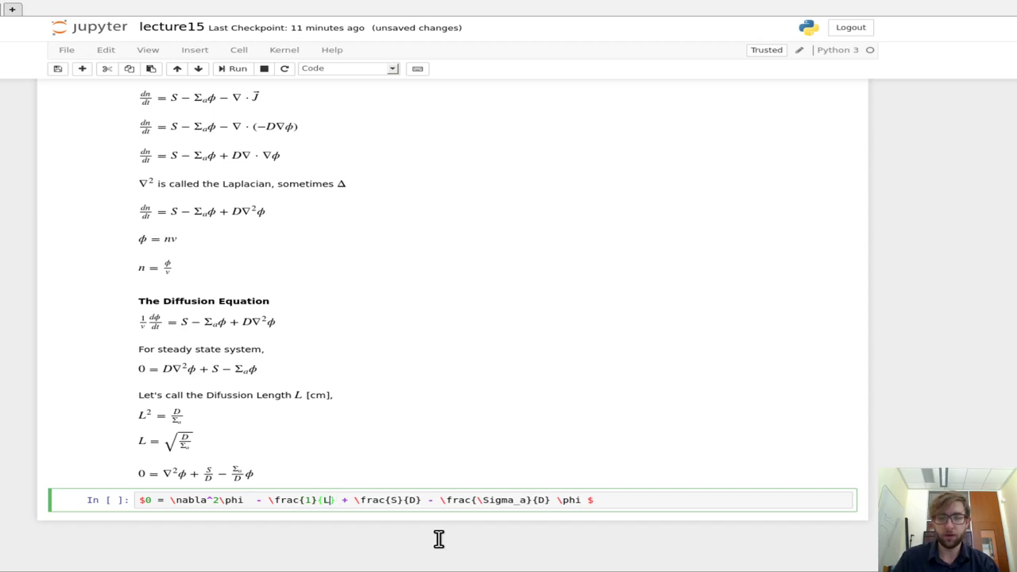
text(^2})
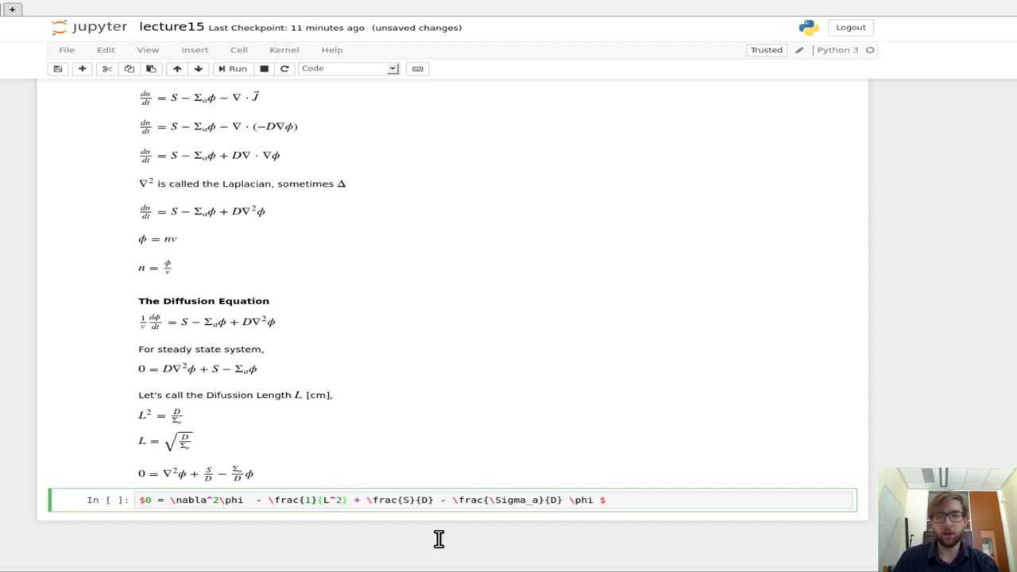
text( \phi)
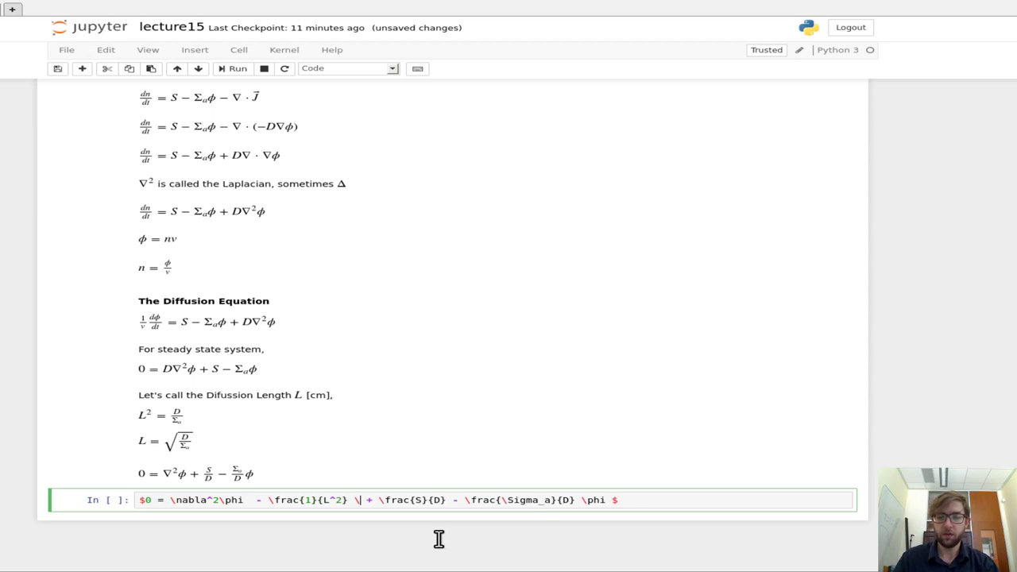
Delete the term - \frac{\Sigma_a}{D} \phi from the end of the copied equation.
key(Right)
key(Right)
key(Right)
key(Right)
key(Right)
key(Right)
key(Right)
key(Right)
key(Right)
key(Right)
key(Right)
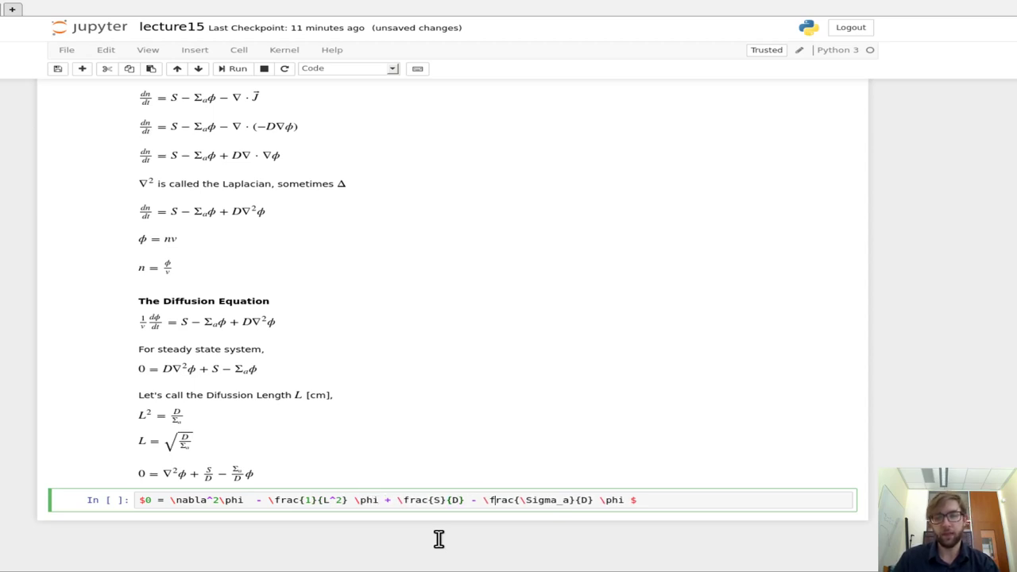
key(shift+Right)
key(shift+Right)
key(shift+Right)
key(shift+Right)
key(shift+Right)
key(shift+Right)
key(shift+Right)
key(shift+Right)
key(shift+Right)
key(shift+Right)
key(shift+Right)
key(shift+Right)
key(shift+Right)
key(shift+Right)
key(shift+Right)
key(shift+Right)
key(shift+Right)
key(shift+Right)
key(shift+Right)
key(shift+Right)
key(shift+Right)
key(shift+Right)
key(shift+Right)
key(shift+Right)
key(shift+Right)
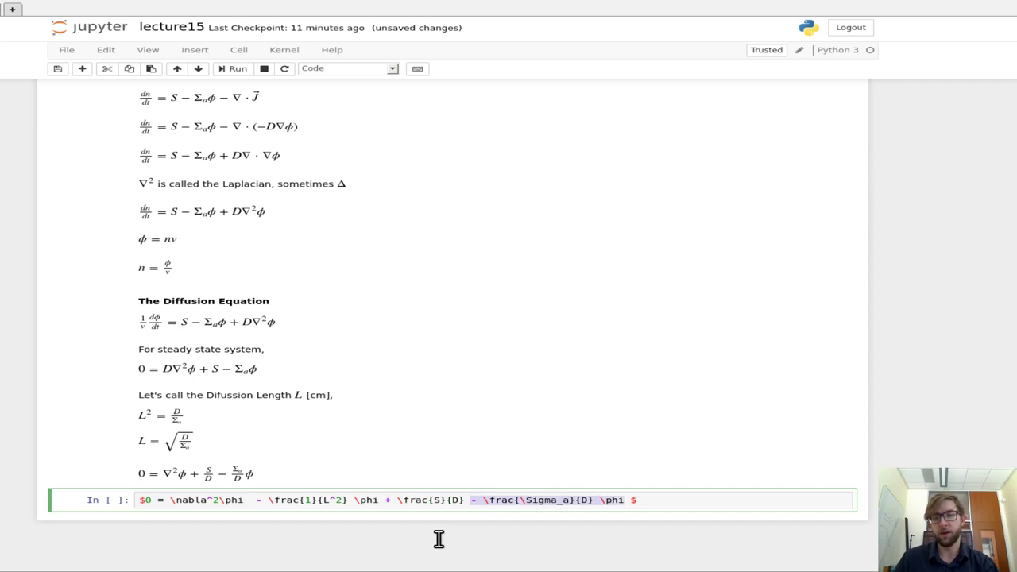
key(BackSpace)
key(BackSpace)
key(Right)
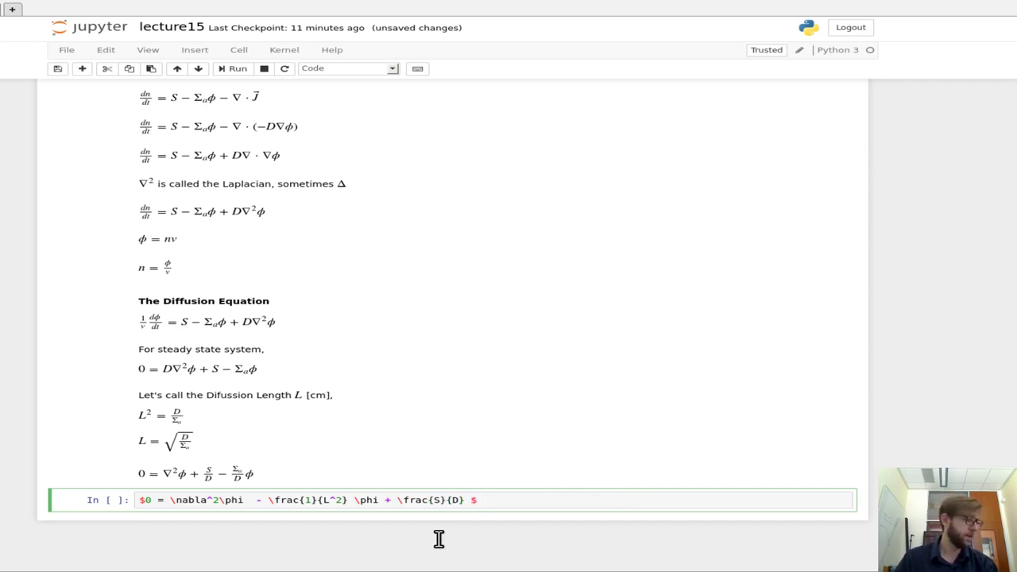
Convert the cell containing the 1/L^2 form of the equation to Markdown and render it.
key(shift+Return)
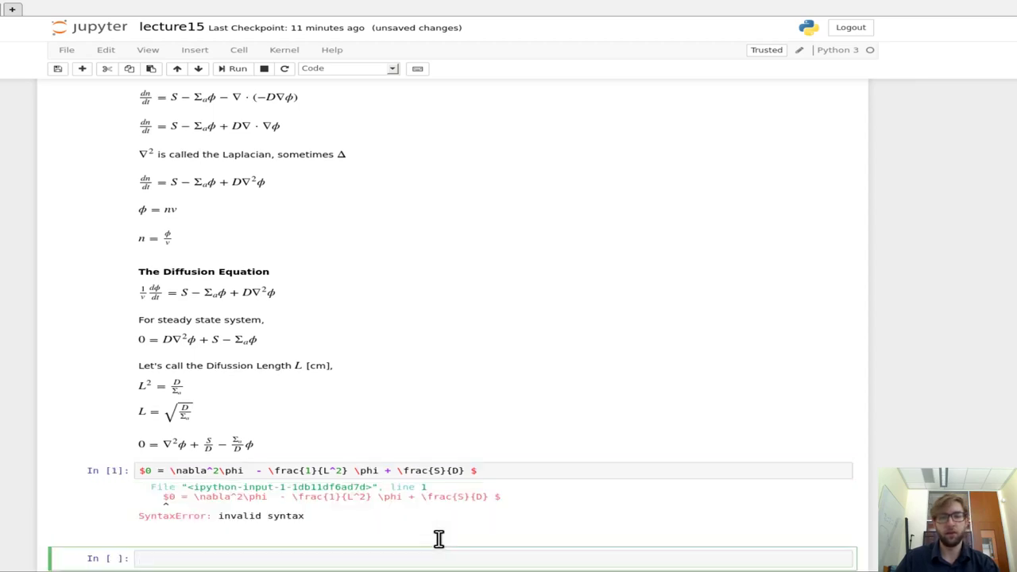
key(Up)
key(Escape)
key(m)
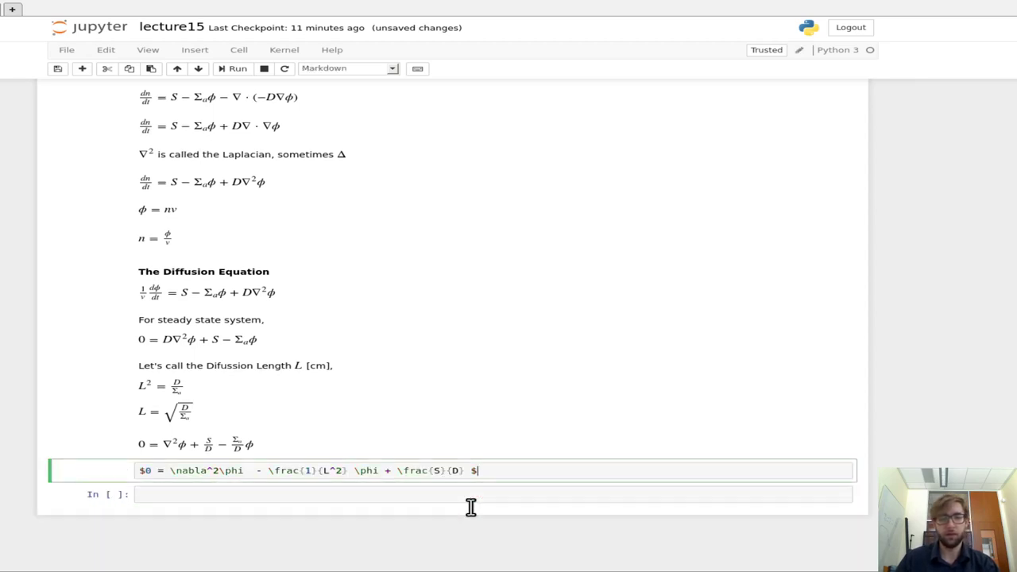
key(ctrl+Return)
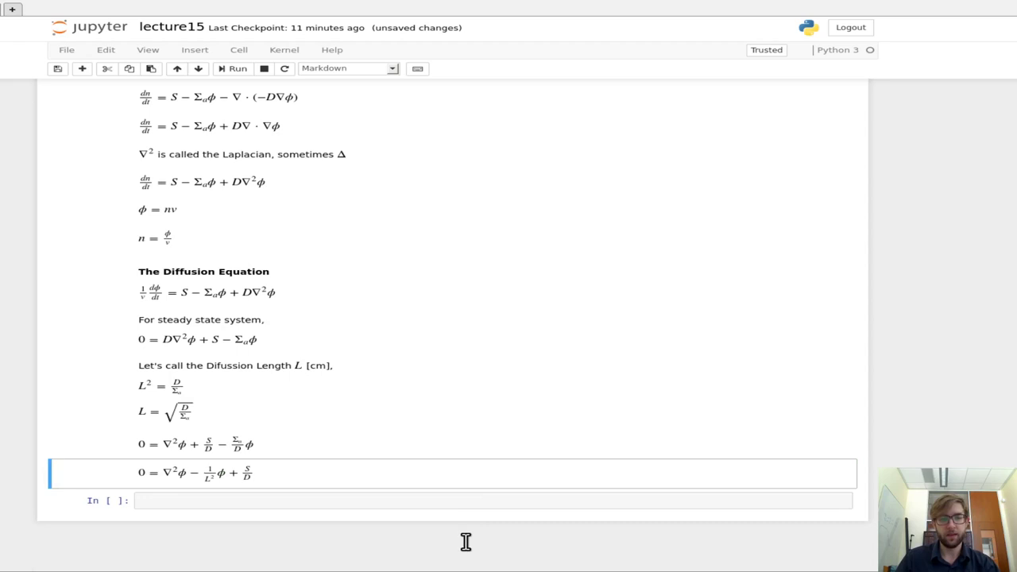
Select the empty code cell below the 1/L^2 form of the equation.
key(Down)
key(Return)
key(Escape)
key(Up)
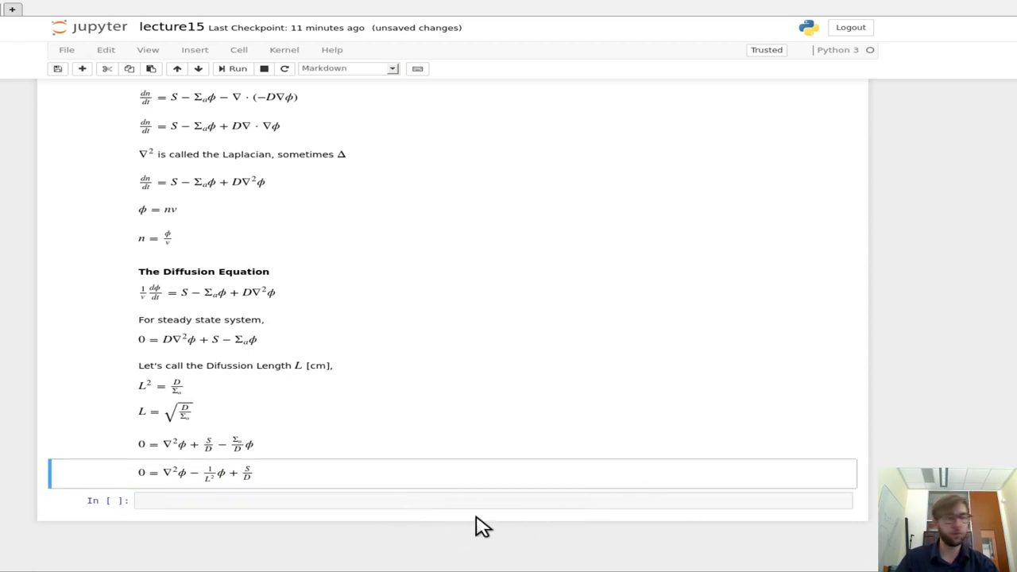
key(Down)
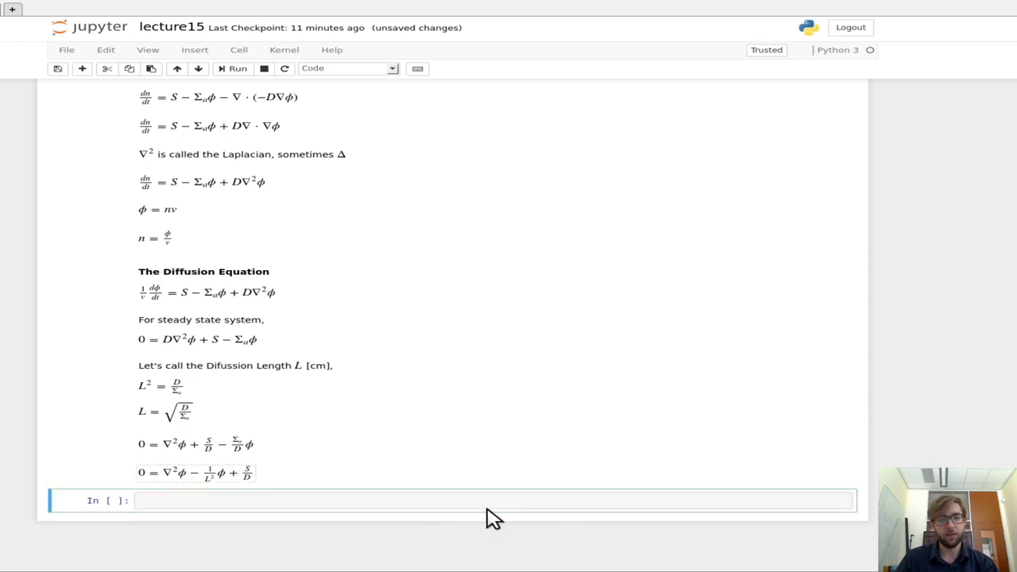
Copy the source of the 1/L^2 form of the equation into the empty cell below it, converted to Markdown.
key(Up)
key(Return)
key(ctrl+a)
key(ctrl+c)
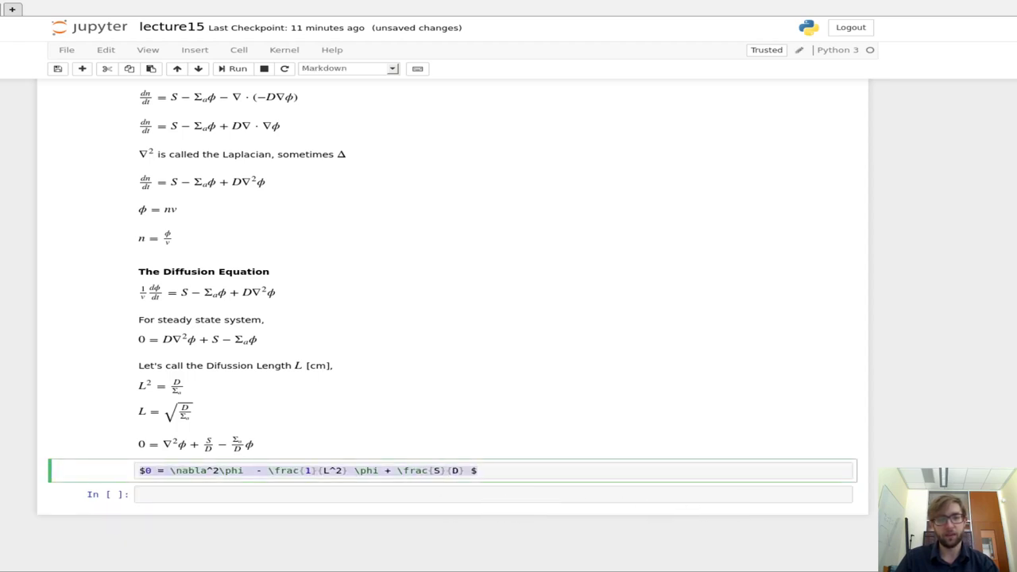
key(shift+Return)
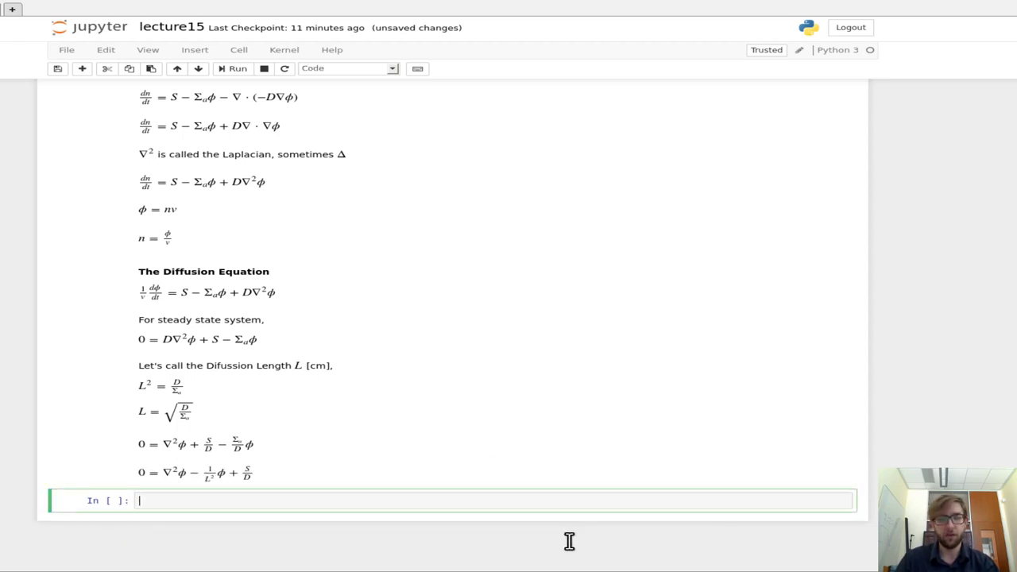
key(Escape)
key(m)
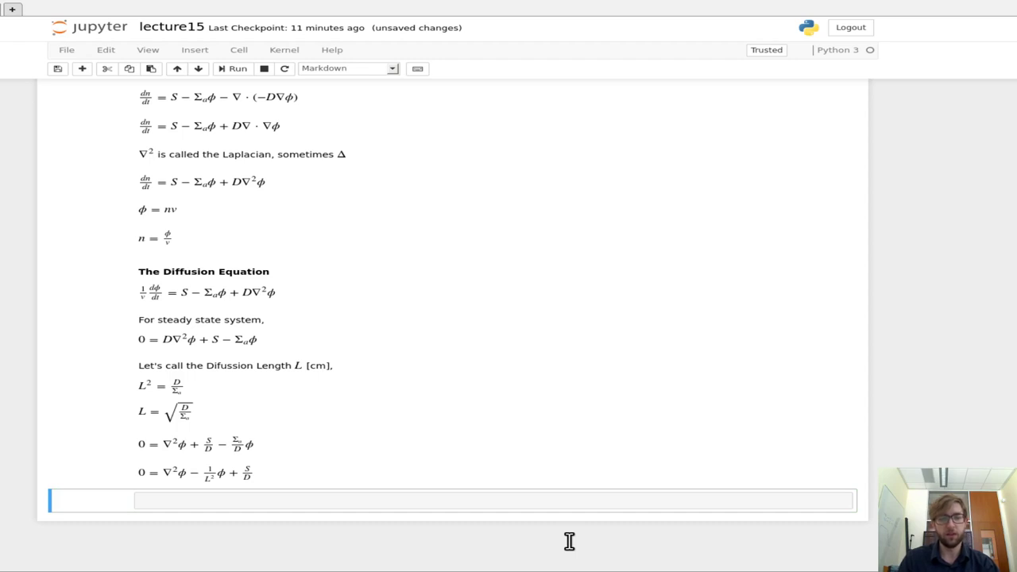
key(Return)
key(ctrl+v)
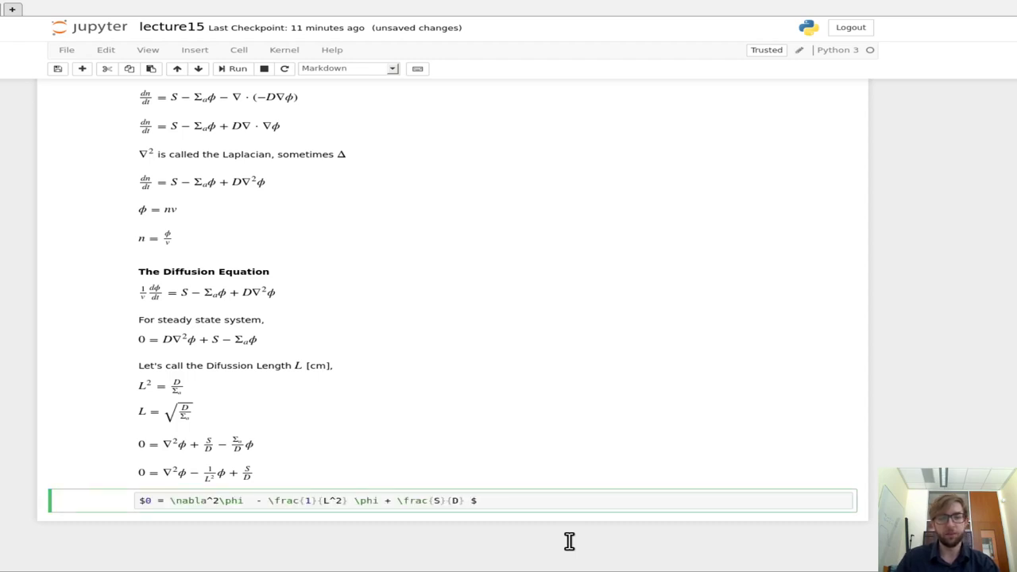
Delete the leading "0 =" from the copied equation so that it starts with \nabla^2\phi.
key(Right)
key(Delete)
key(Delete)
key(Delete)
key(Delete)
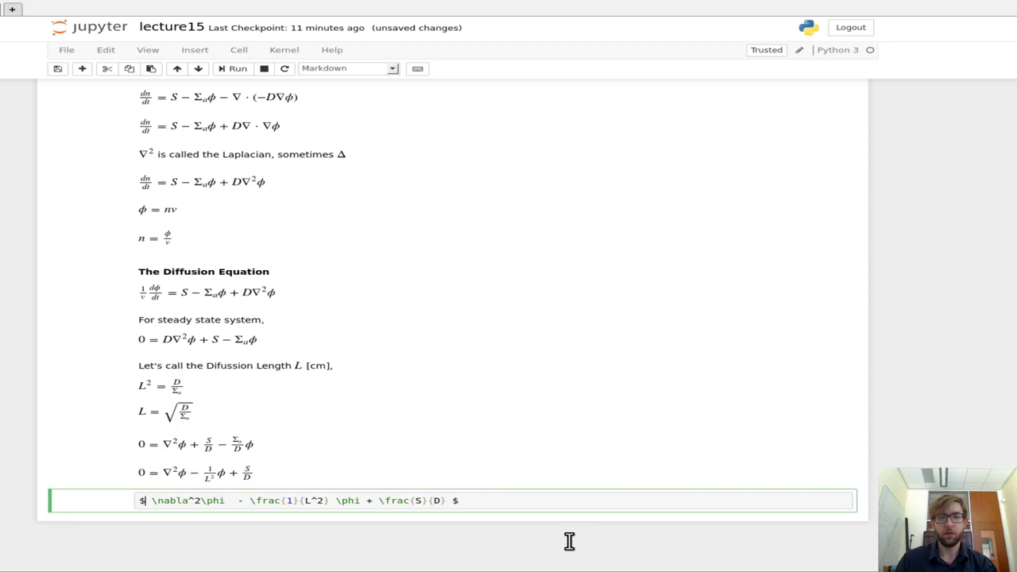
Replace the plus sign before \frac{S}{D} with "= -" in the copied equation and render the cell.
key(Right)
key(Right)
key(Right)
key(Right)
key(Right)
key(Right)
key(Right)
key(Right)
key(Right)
key(Right)
key(Right)
key(Right)
key(Right)
key(Right)
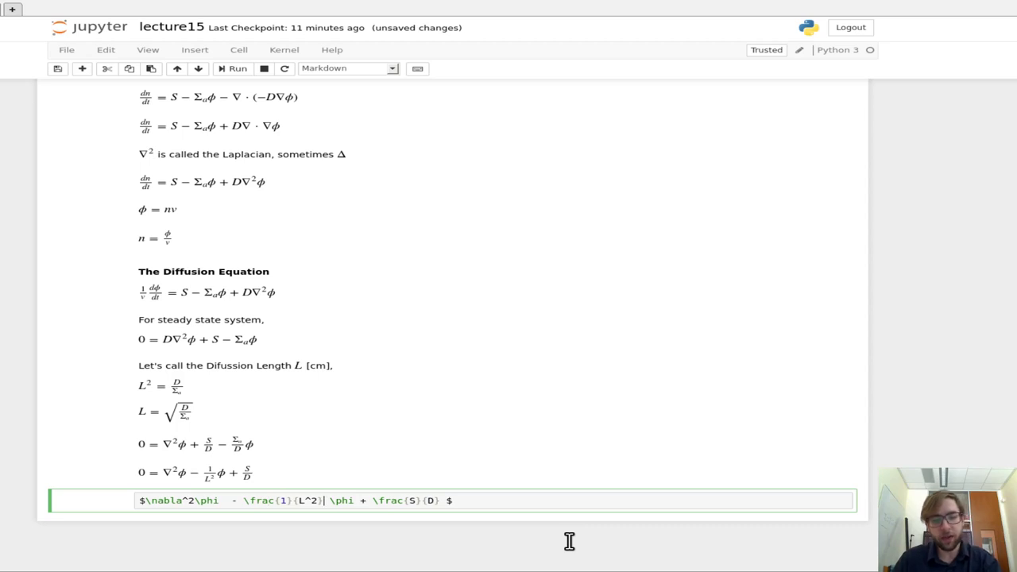
key(Right)
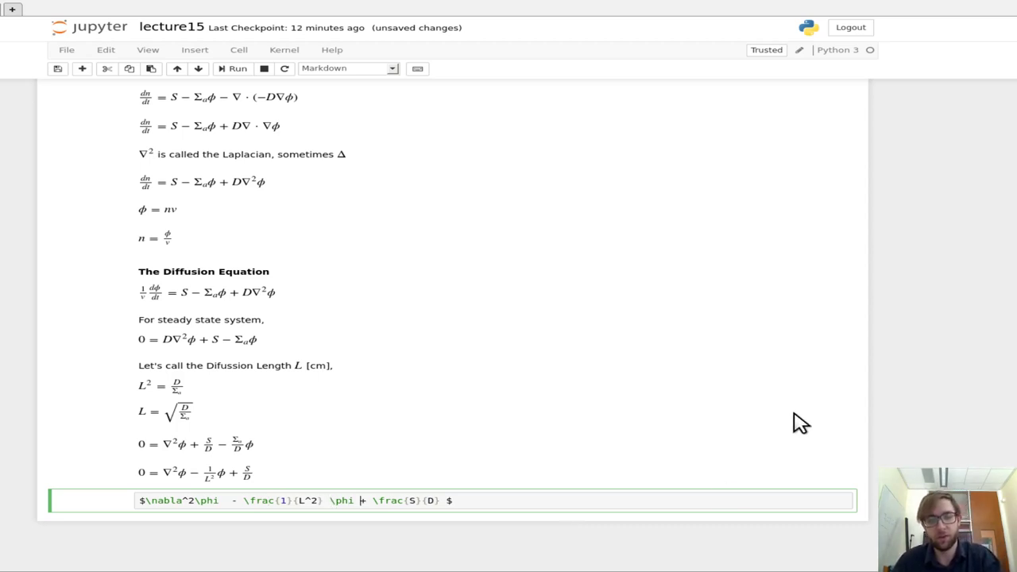
key(Right)
key(BackSpace)
text(= )
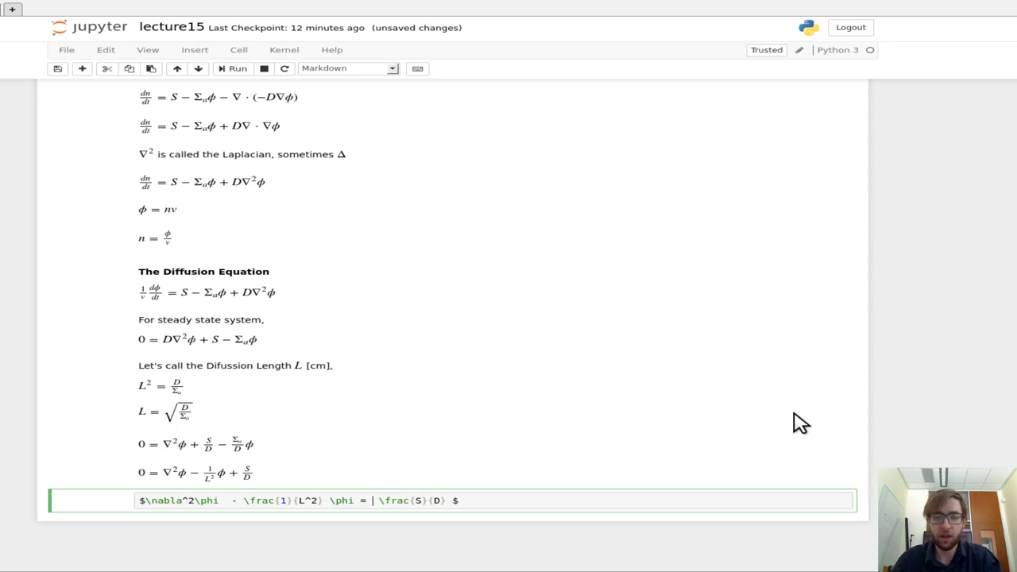
text(-)
key(shift+Return)
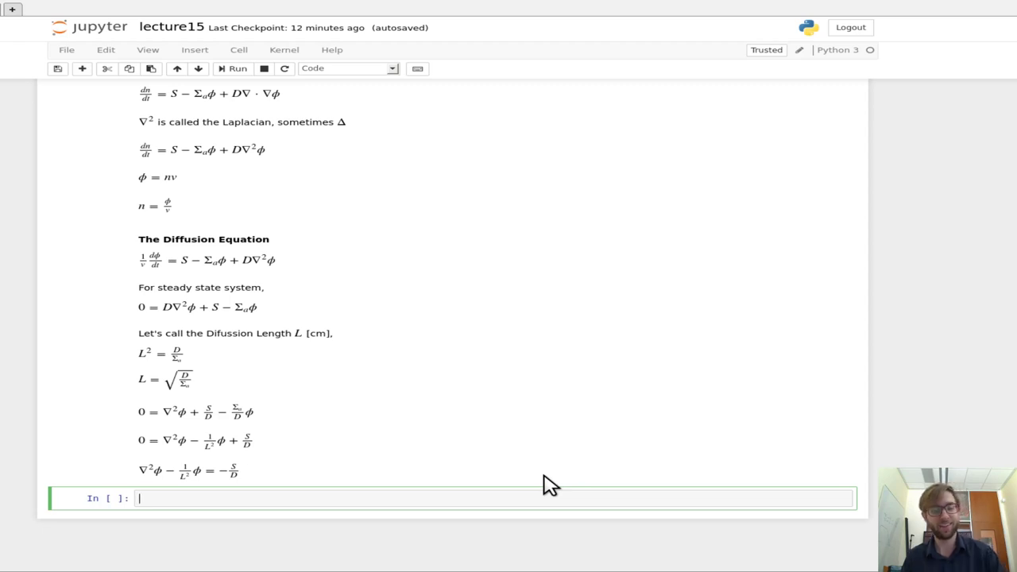
key(Escape)
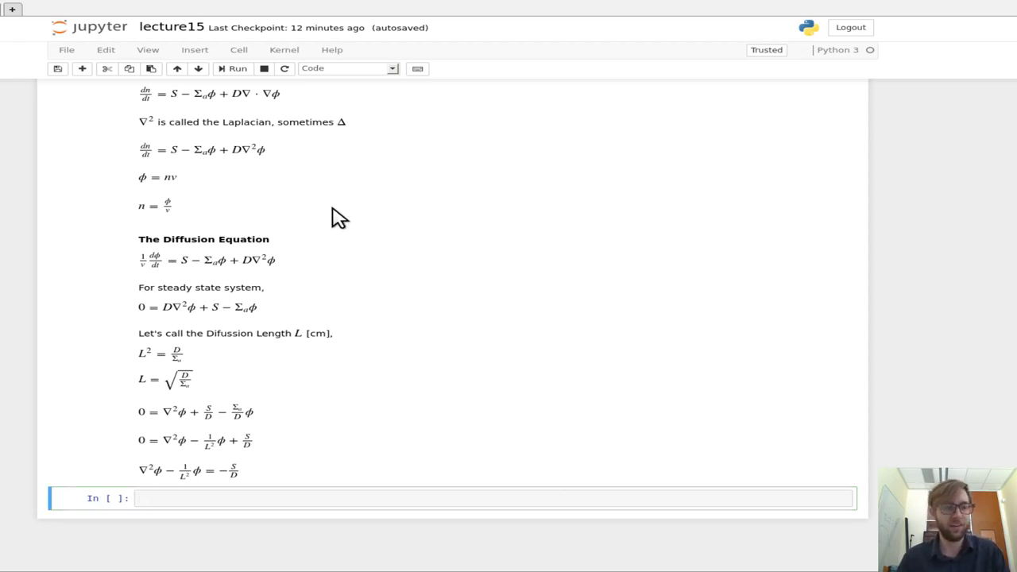
key(Return)
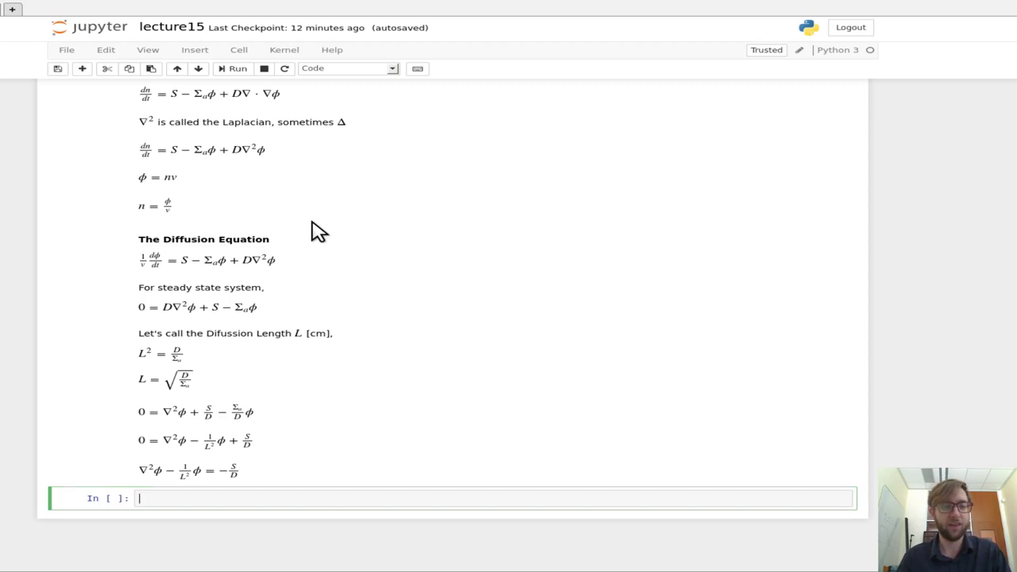
key(Escape)
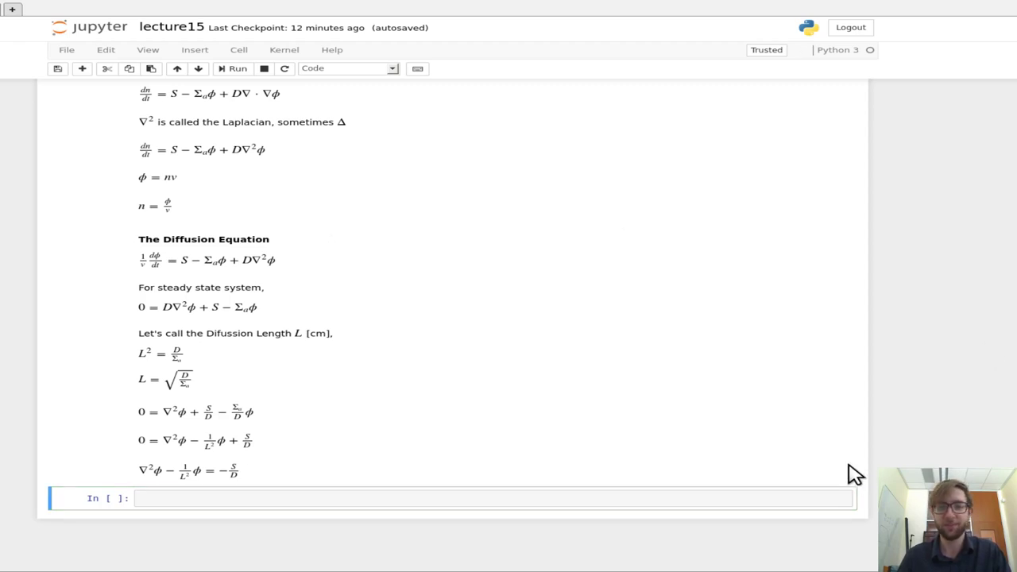